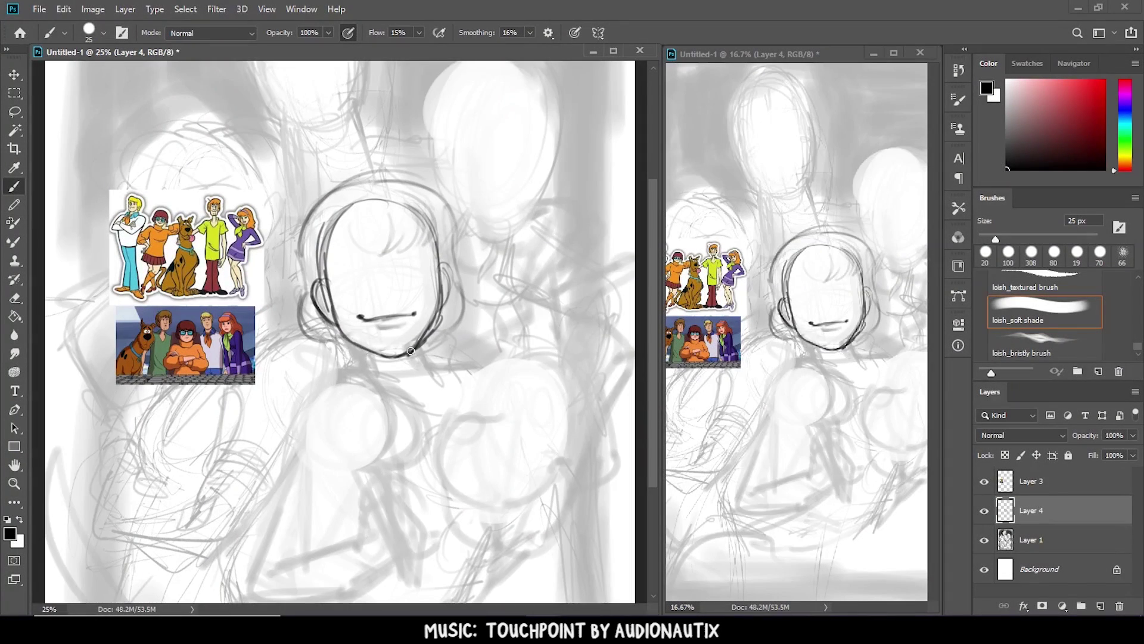
Step: Block in dark grey hair, erase the face under the bangs, and outline the face, nose and mouth
key("bracketright")
key("bracketright")
mouse_move(369, 357)
left_mouse_down()
mouse_move(304, 305)
mouse_move(319, 197)
mouse_move(438, 203)
mouse_move(465, 320)
left_mouse_up()
key("e")
left_click_drag(346, 251, 370, 199)
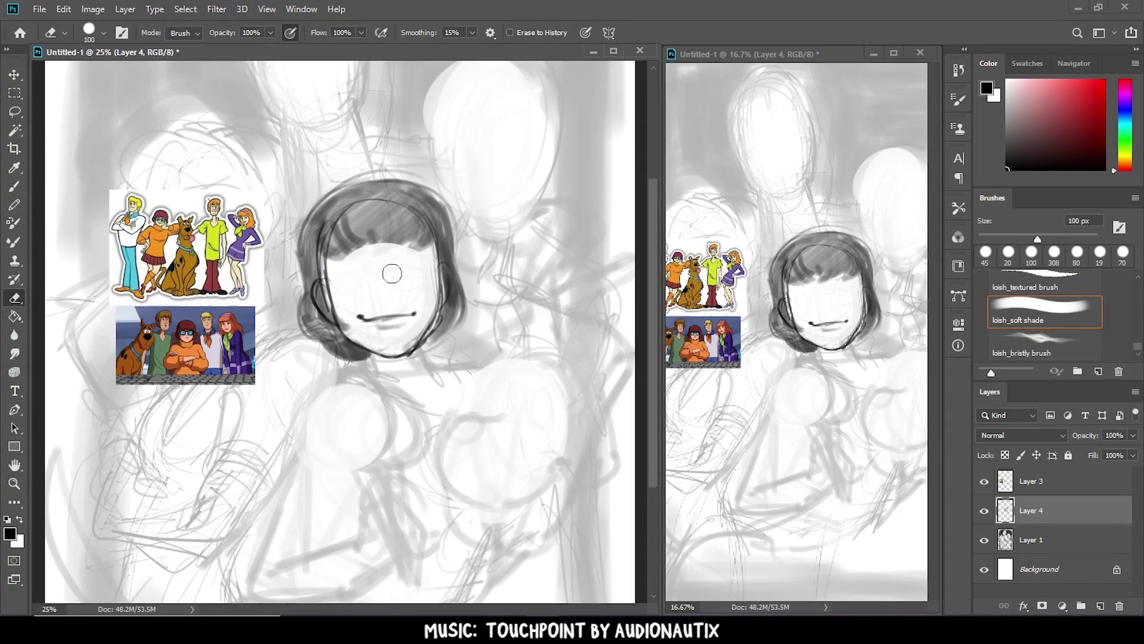
key("b")
left_click_drag(322, 250, 358, 358)
key("ctrl+plus")
left_click_drag(361, 313, 444, 304)
mouse_move(381, 265)
left_mouse_down()
mouse_move(347, 261)
mouse_move(387, 292)
left_mouse_up()
Step: Outline both glasses lenses and paint eyes with dark pupils looking upward
left_click_drag(402, 221, 476, 277)
left_click_drag(313, 242, 357, 295)
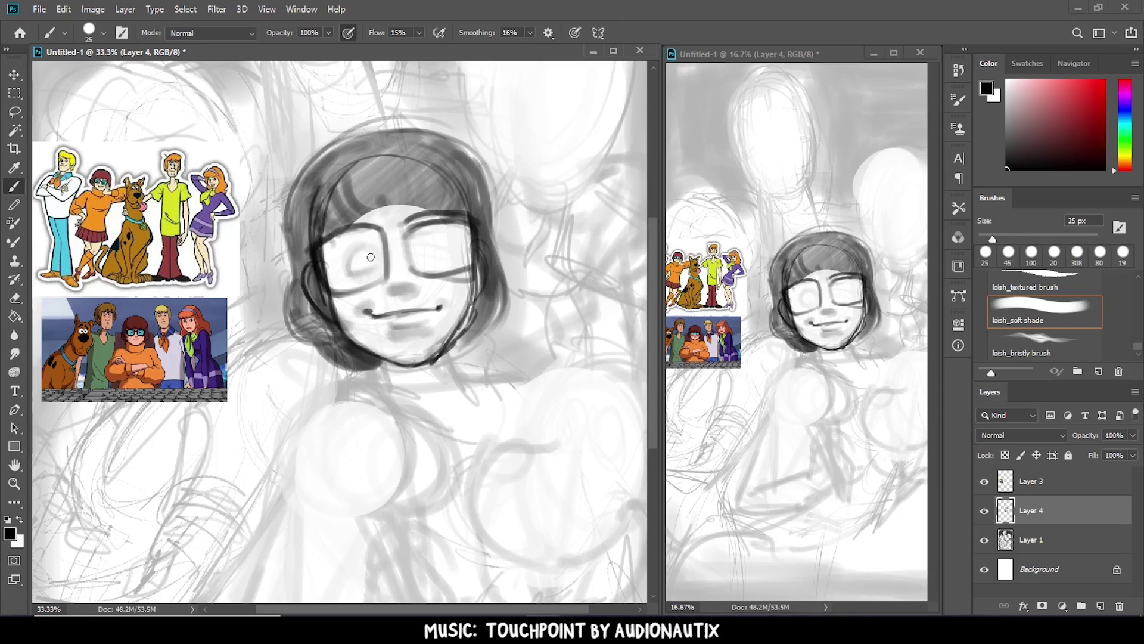
left_click_drag(417, 256, 456, 239)
mouse_move(369, 263)
left_mouse_down()
mouse_move(346, 262)
mouse_move(362, 250)
left_mouse_up()
left_click_drag(428, 254, 431, 251)
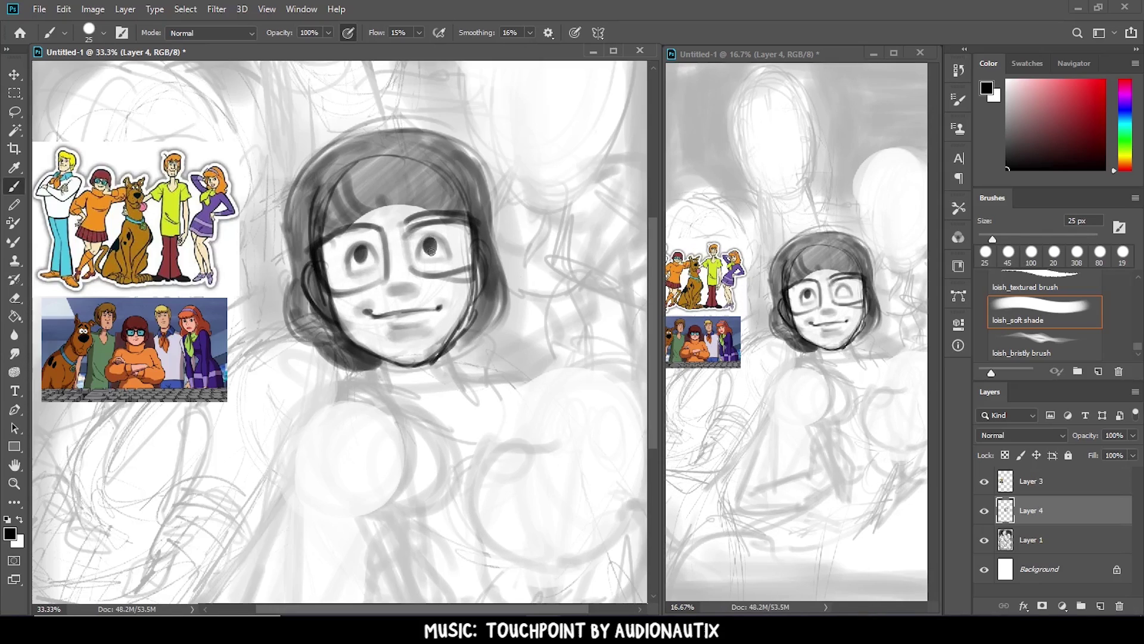
left_click(438, 254)
Step: Ink the glasses lenses and bridge in thick solid black
left_click_drag(415, 267, 468, 227)
left_click_drag(382, 248, 405, 243)
mouse_move(322, 239)
left_mouse_down()
mouse_move(357, 295)
mouse_move(387, 295)
left_mouse_up()
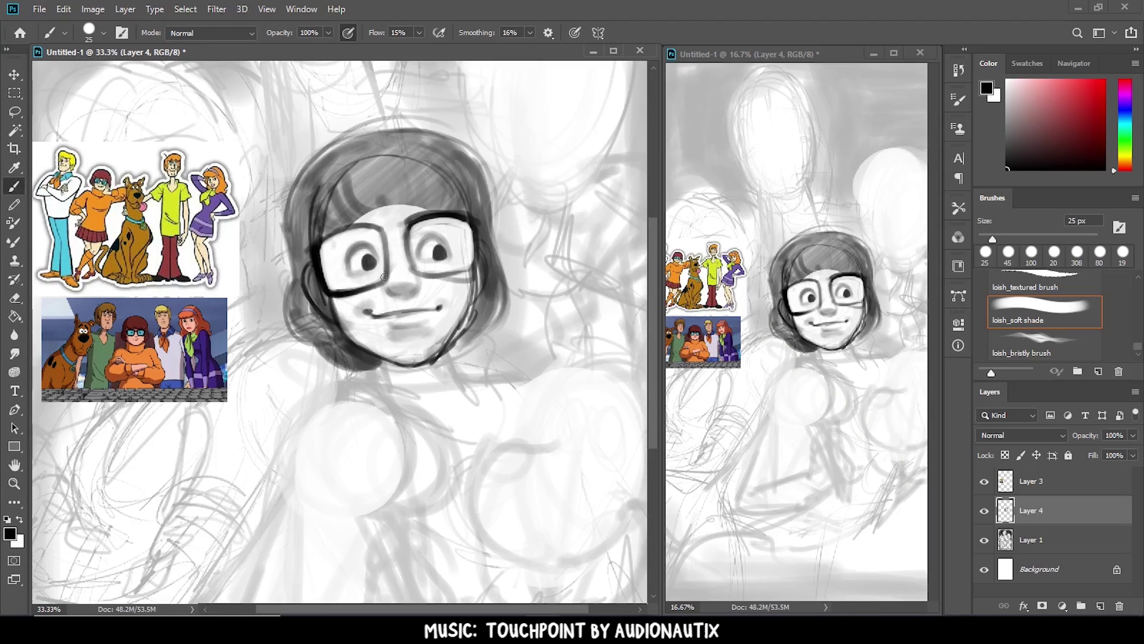
mouse_move(384, 238)
left_mouse_down()
mouse_move(395, 292)
mouse_move(402, 243)
left_mouse_up()
left_click_drag(357, 370, 477, 364)
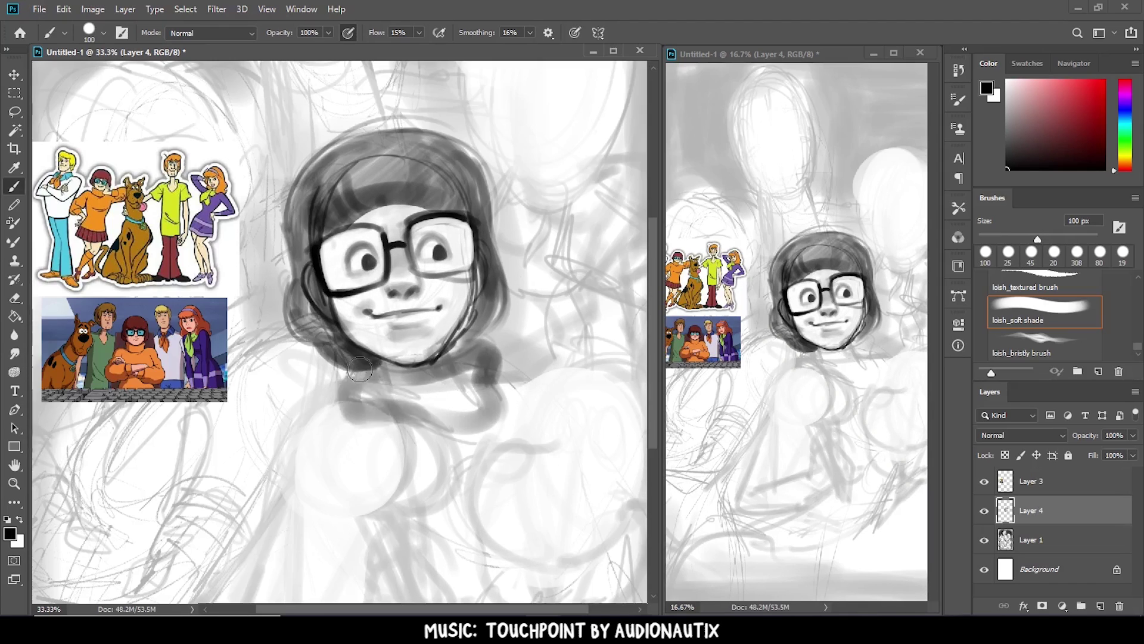
Step: Paint a dark collar shadow under the chin and darken the nostril and glasses
left_click_drag(345, 393, 500, 411)
left_click_drag(393, 292, 414, 294)
left_click_drag(447, 244, 357, 251)
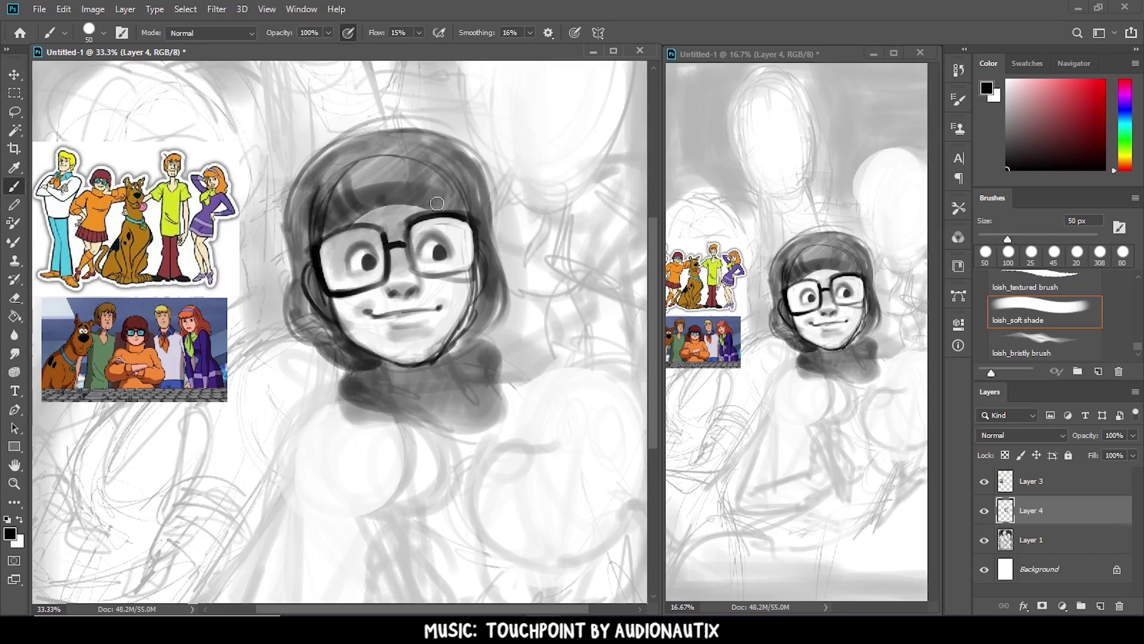
Step: Flip the canvas horizontally and paint a black textured bridge joining the lenses
left_click(92, 8)
left_click(268, 179)
key("comma")
left_click_drag(278, 245, 295, 244)
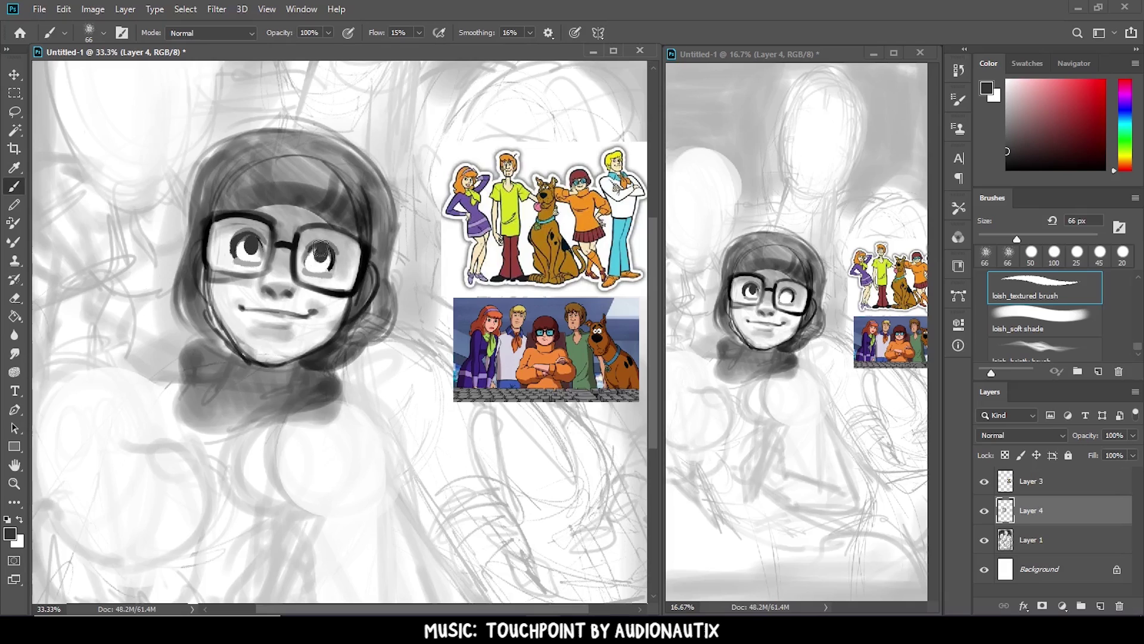
Step: Highlight the eyes, then with oil pastel darken the jaw, lens edges and up-right pupils
mouse_move(320, 251)
left_mouse_down()
mouse_move(250, 244)
mouse_move(227, 336)
mouse_move(190, 274)
left_mouse_up()
key("comma")
left_click_drag(340, 343, 372, 229)
mouse_move(200, 221)
left_mouse_down()
mouse_move(280, 274)
mouse_move(322, 212)
left_mouse_up()
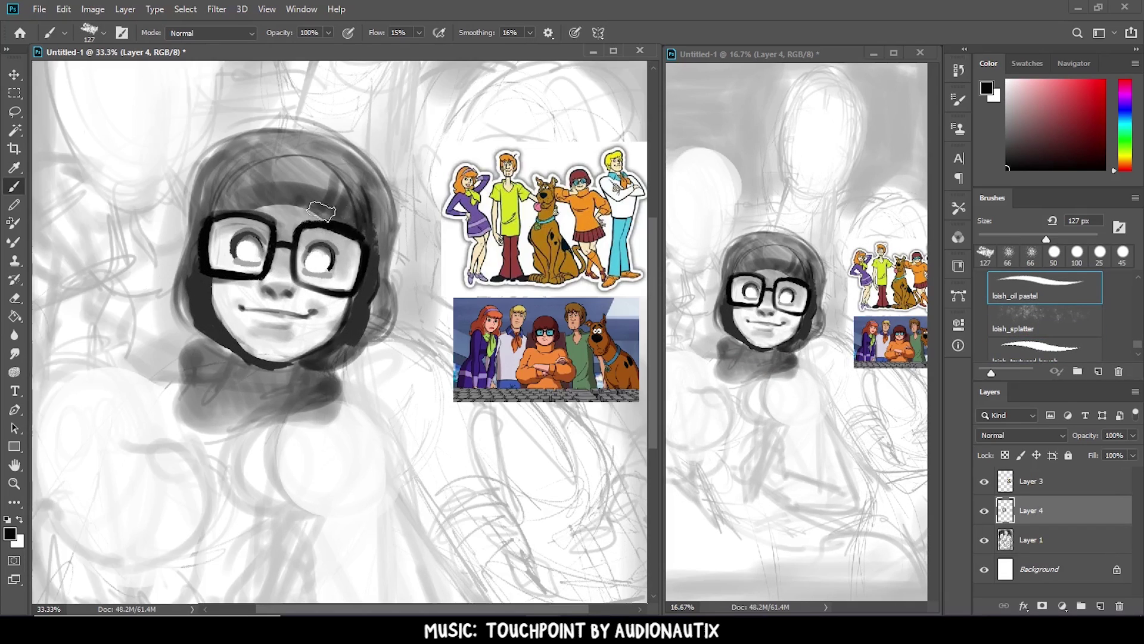
left_click_drag(322, 265, 329, 257)
left_click_drag(251, 250, 257, 244)
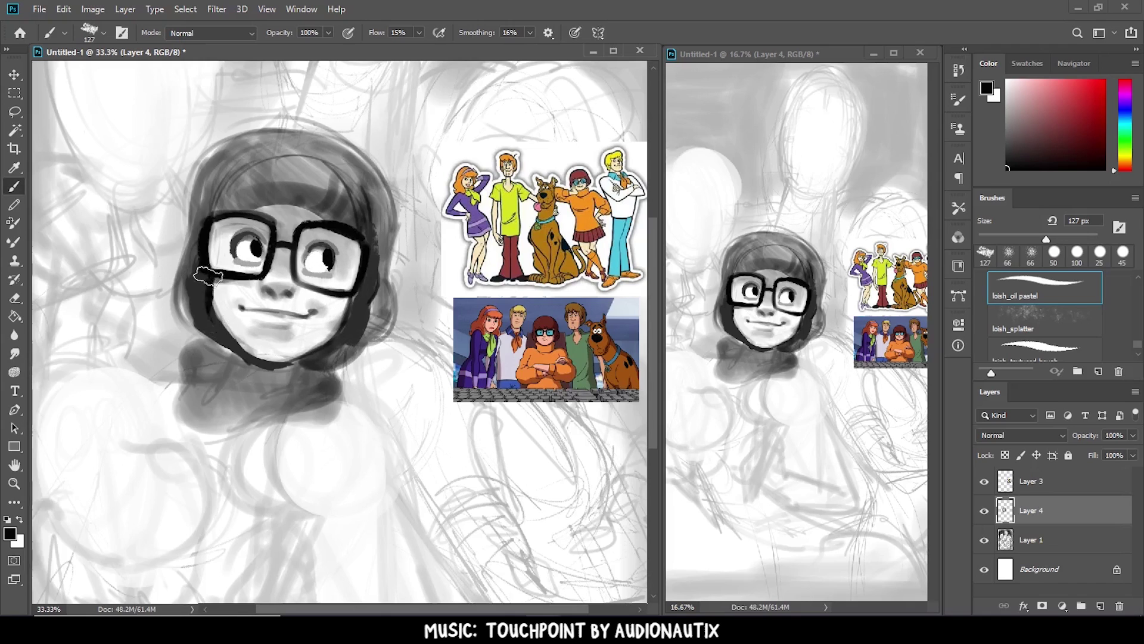
Step: Darken the jaw and chin, paint the dark scarf, and flip the canvas back
left_click_drag(208, 276, 343, 351)
left_click_drag(179, 355, 340, 394)
mouse_move(175, 426)
left_mouse_down()
mouse_move(239, 357)
mouse_move(348, 366)
mouse_move(358, 337)
left_mouse_up()
key("ctrl+minus")
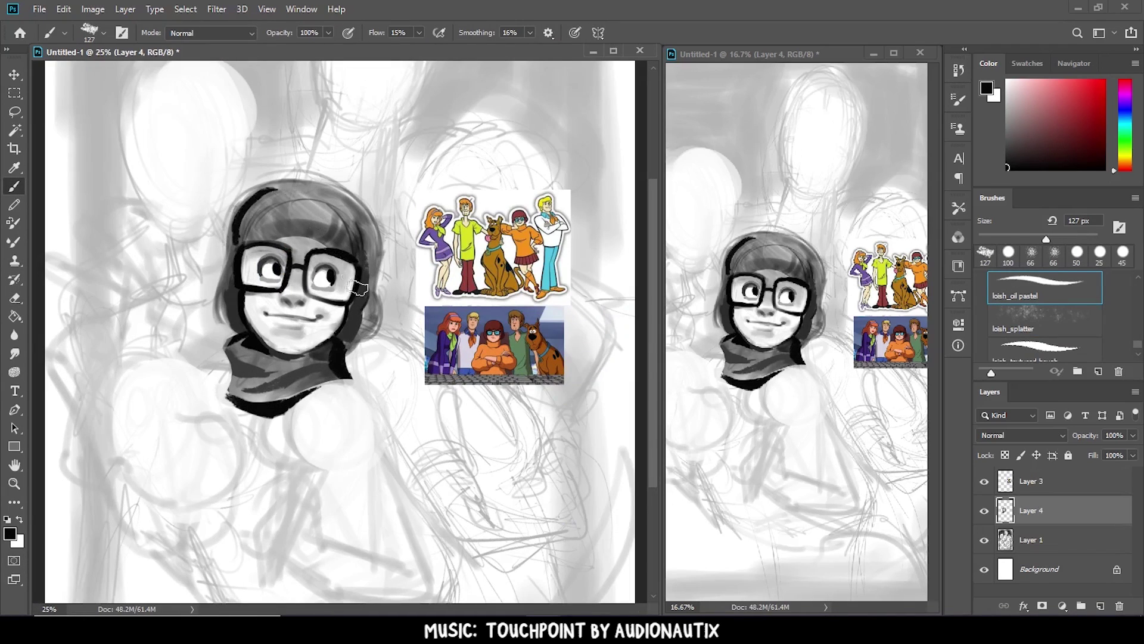
left_click(358, 288, "alt")
Step: With a small hard brush in mid grey, darken the shadow under the left eye
key("ctrl+plus")
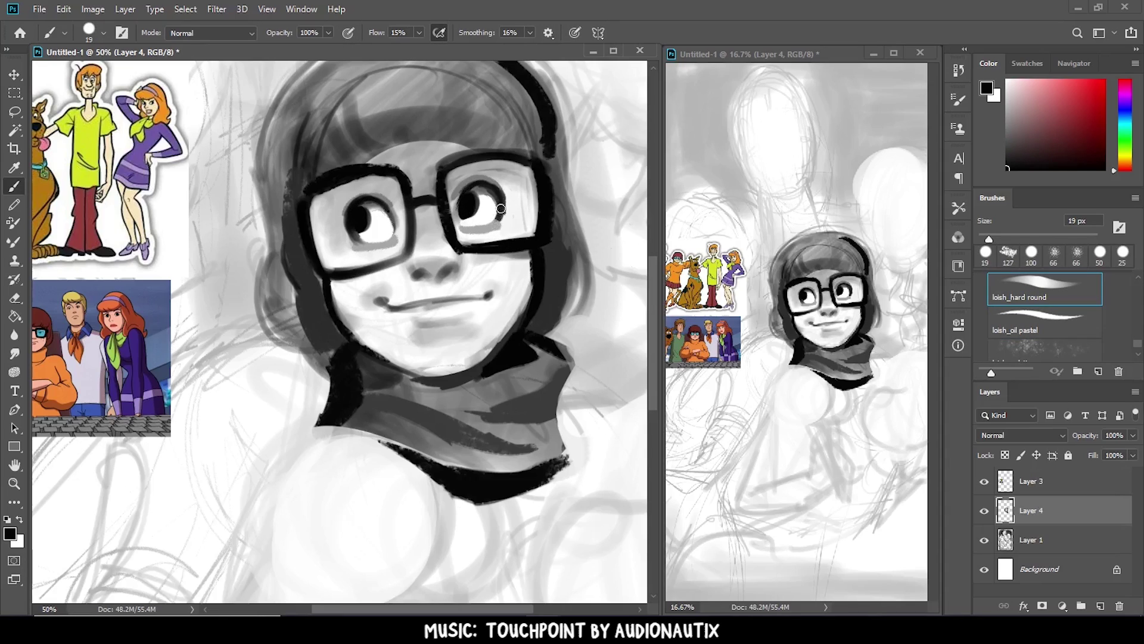
left_click(454, 265, "alt")
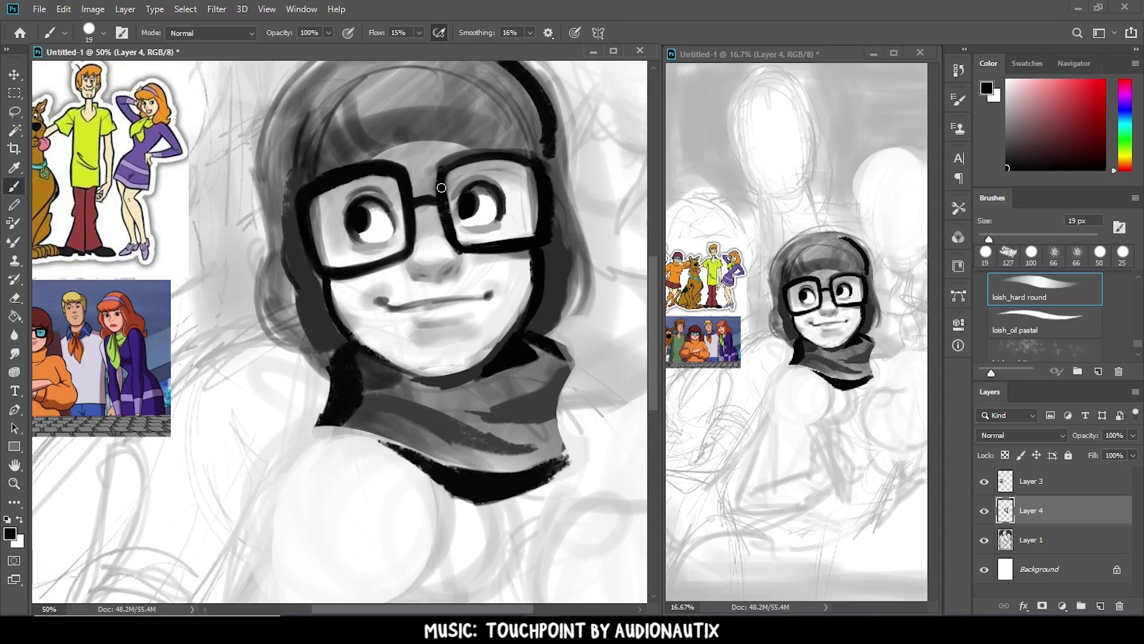
key("bracketright")
left_click_drag(357, 246, 398, 241)
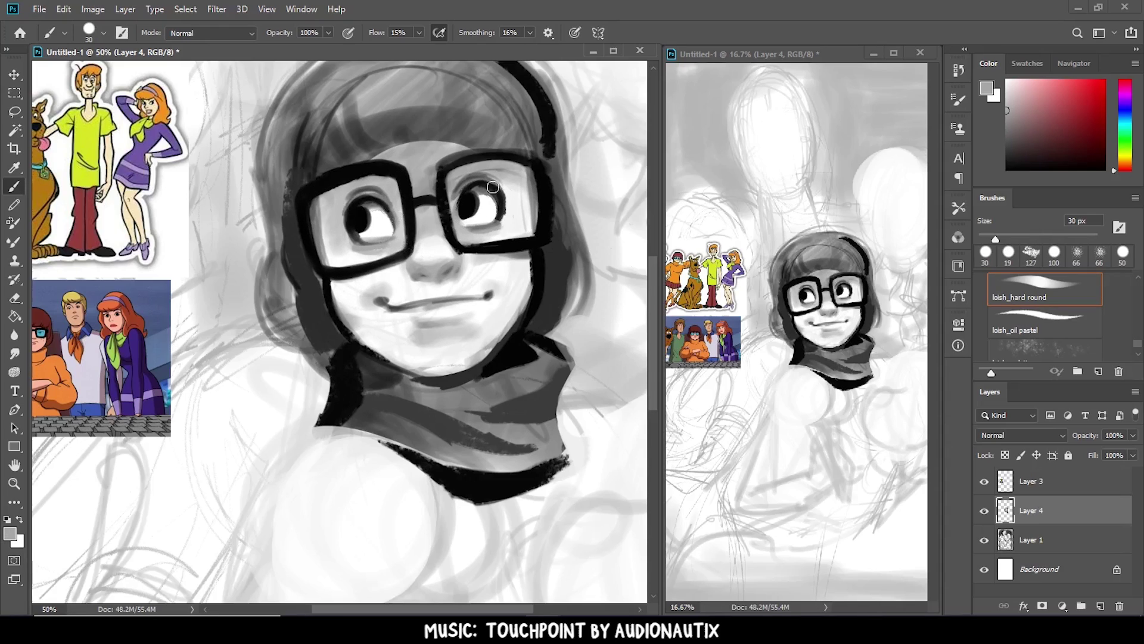
Step: Thicken the top of the right lens frame and add dark hair strokes in black
left_click(517, 197, "alt")
left_click(511, 161, "alt")
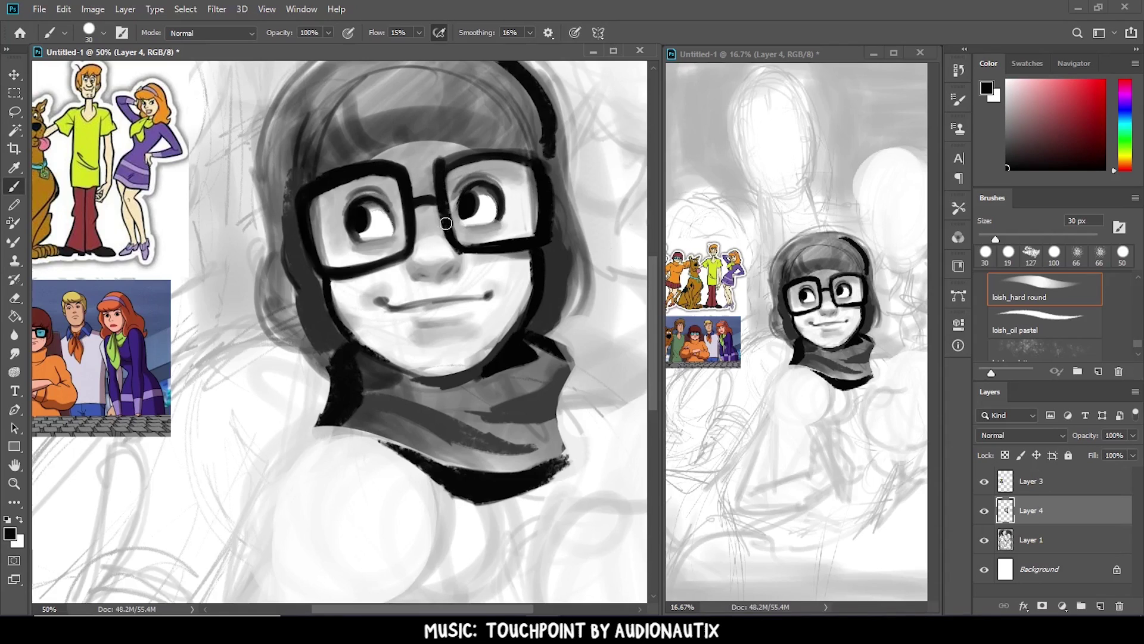
left_click_drag(432, 179, 539, 156)
mouse_move(417, 143)
left_mouse_down()
mouse_move(494, 78)
mouse_move(536, 164)
left_mouse_up()
Step: Erase the eye in the left lens back to white
key("e")
left_click_drag(364, 221, 381, 197)
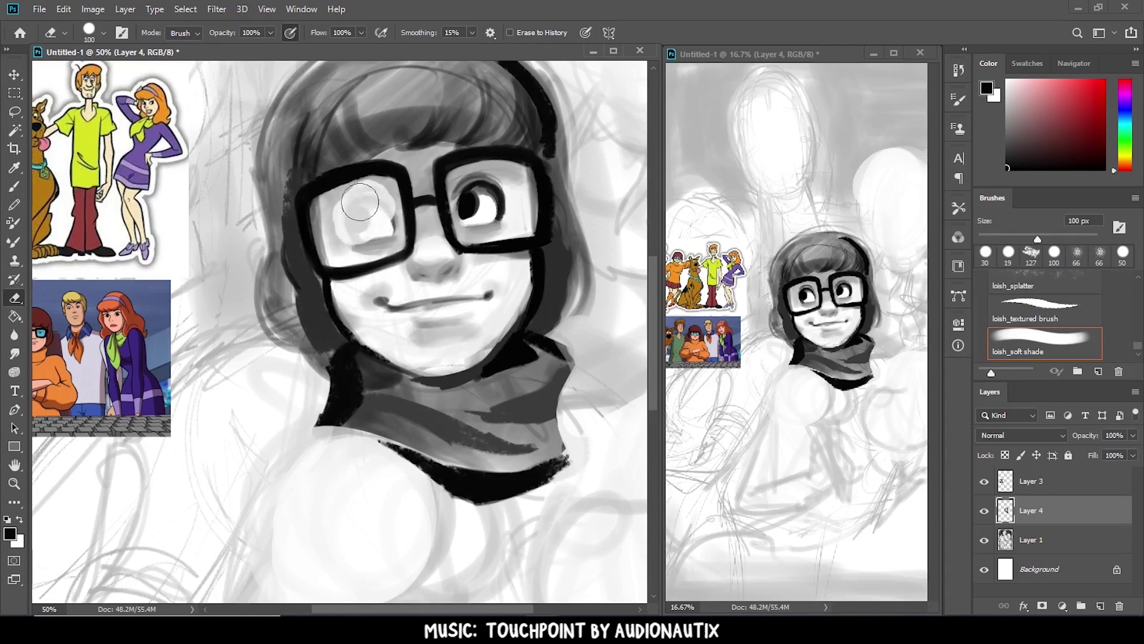
mouse_move(334, 239)
left_mouse_down()
mouse_move(388, 191)
mouse_move(325, 216)
left_mouse_up()
Step: Lasso and copy the right eye, flip it horizontally, and move it into the left lens
key("m")
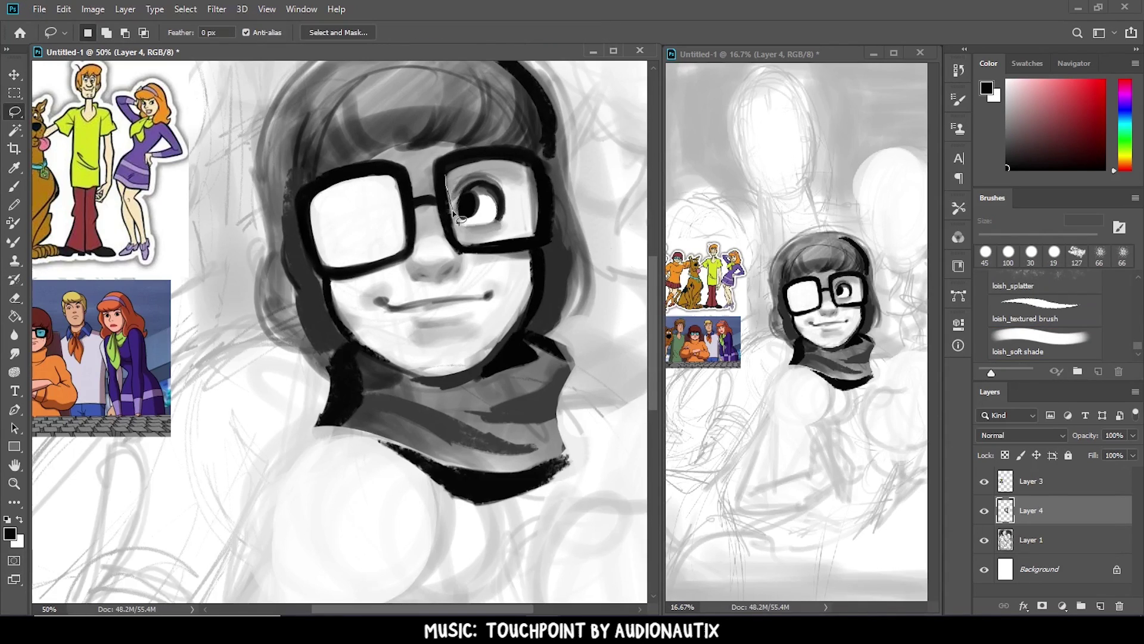
left_click_drag(443, 151, 552, 251)
key("ctrl+c")
key("ctrl+v")
key("v")
left_click(64, 9)
left_click(304, 497)
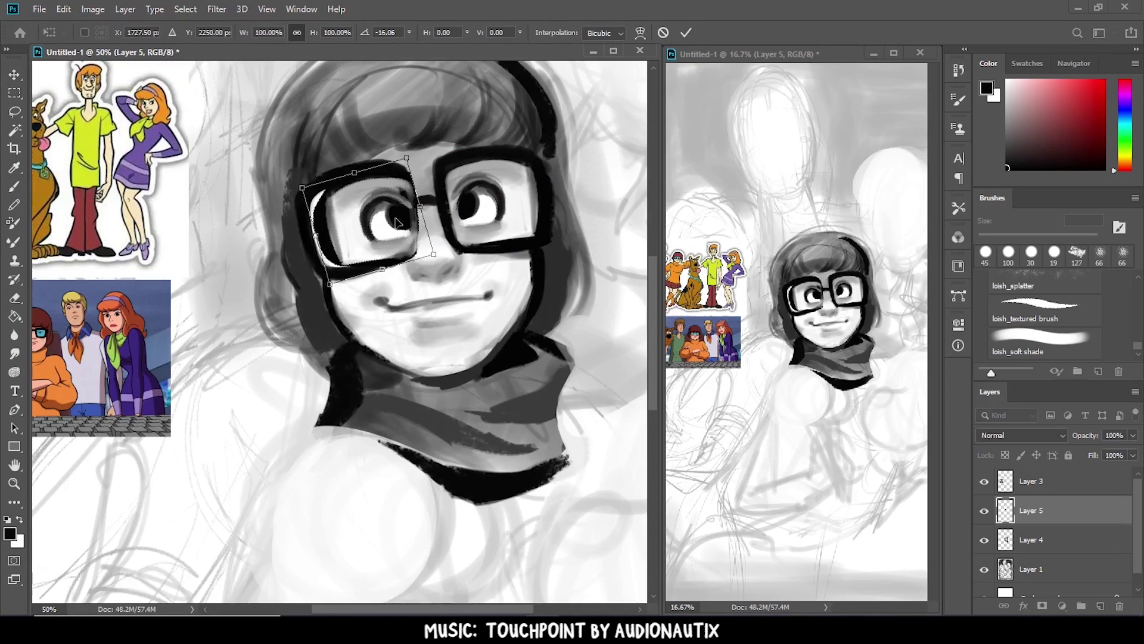
left_click_drag(470, 223, 370, 222)
Step: Undo the stray lettering beside the face and check the eyes close up
key("b")
left_click_drag(218, 191, 286, 197)
key("ctrl+z")
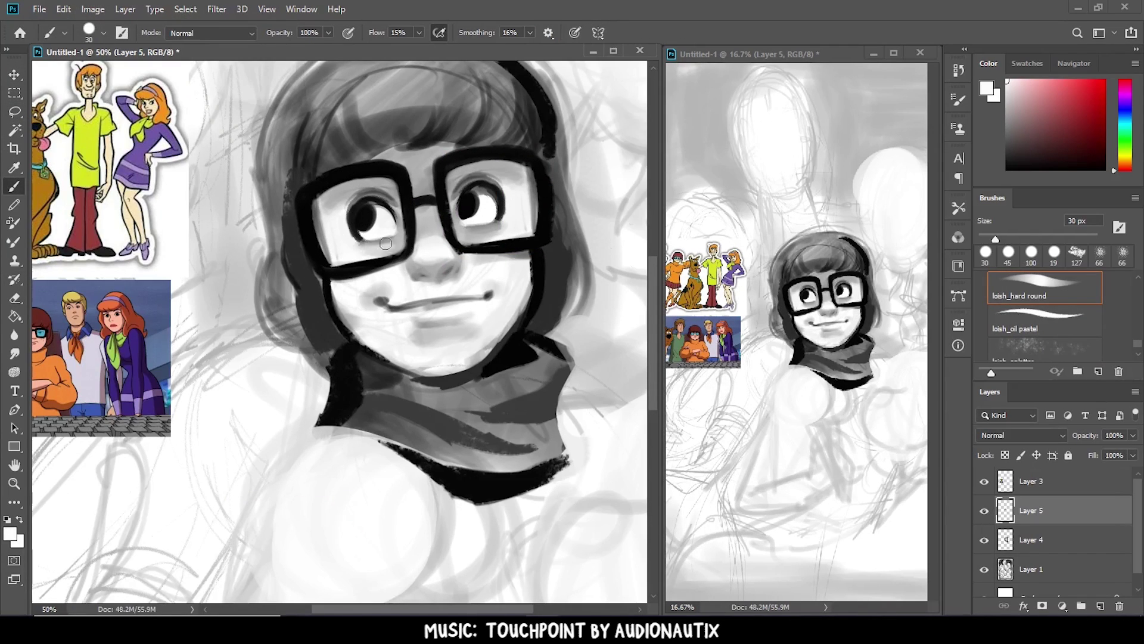
key("ctrl+plus")
key("ctrl+plus")
key("ctrl+minus")
key("e")
Step: Merge the eye layer into the painting and hide the rough sketch layer
right_click(1049, 528)
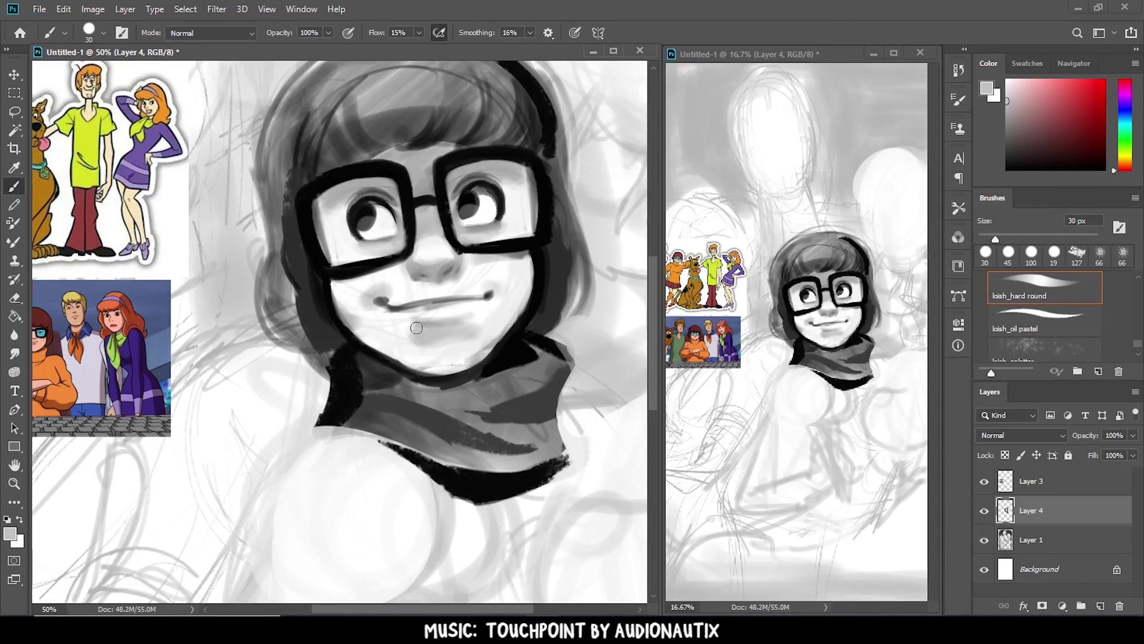
left_click_drag(416, 328, 473, 348)
left_click(425, 275, "alt")
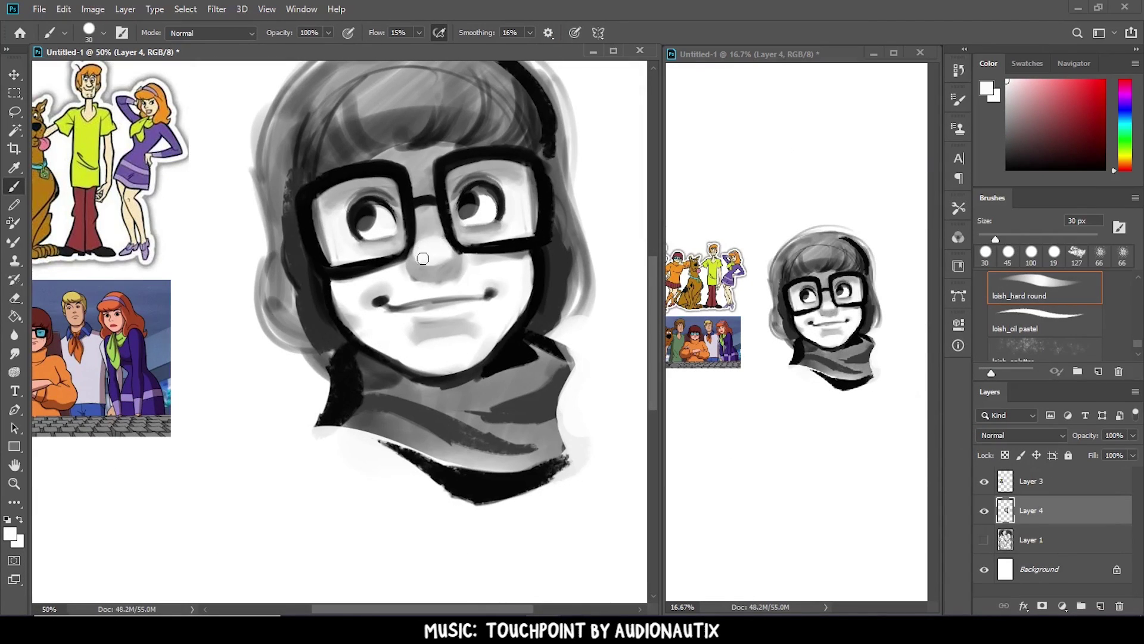
Step: Paint skin tone over the lower right lens edge, then reshape the face with Liquify
left_click_drag(422, 258, 527, 261)
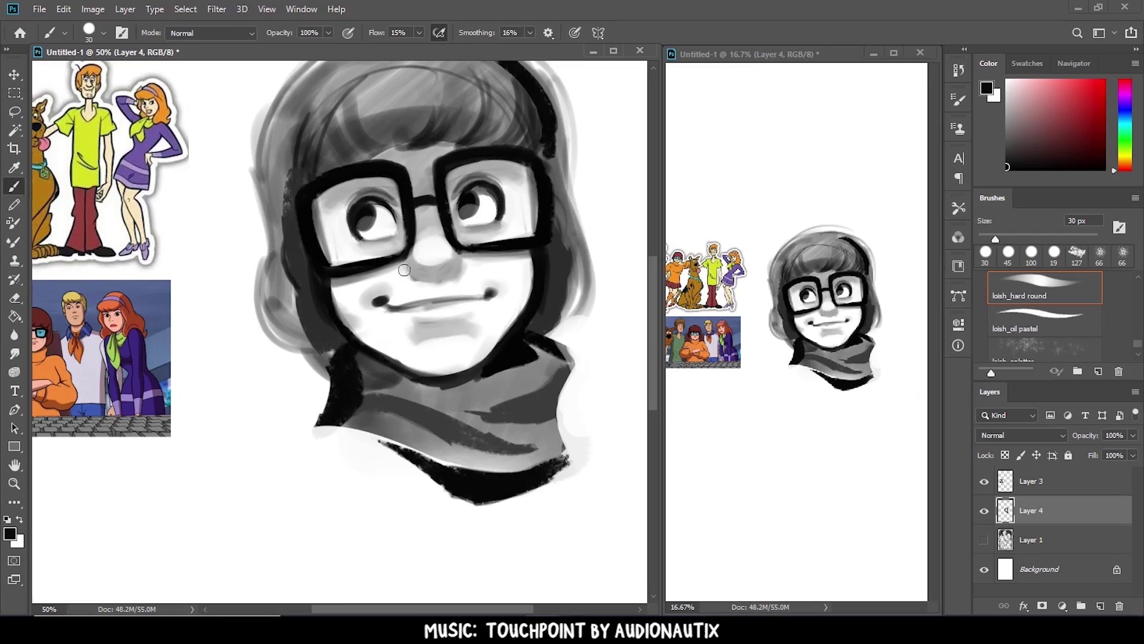
key("shift+ctrl+x")
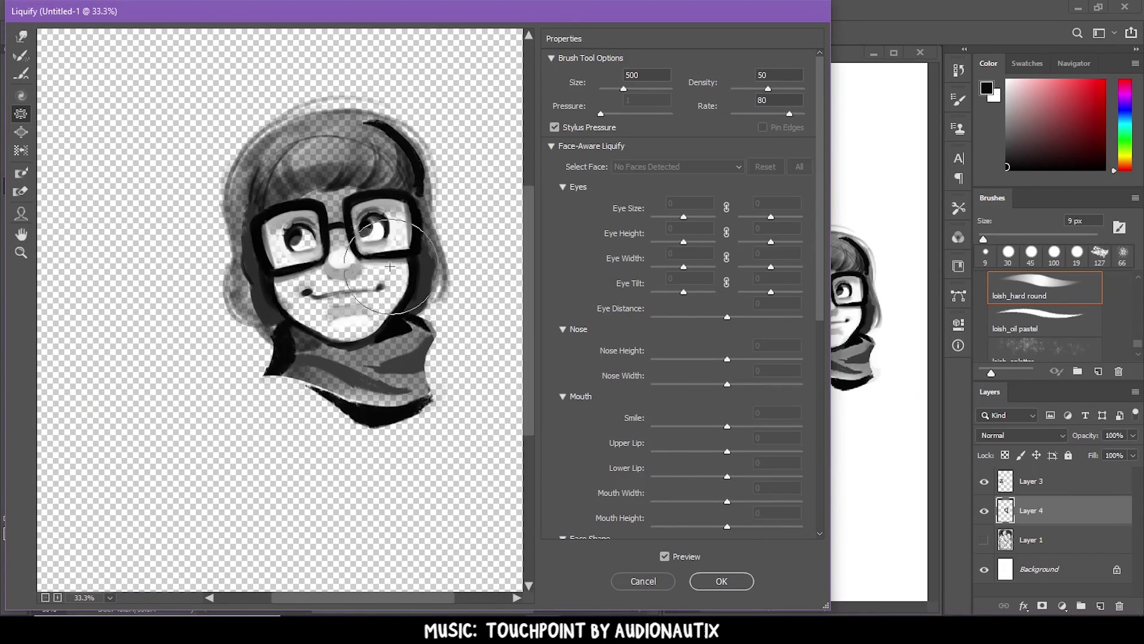
left_click(721, 581)
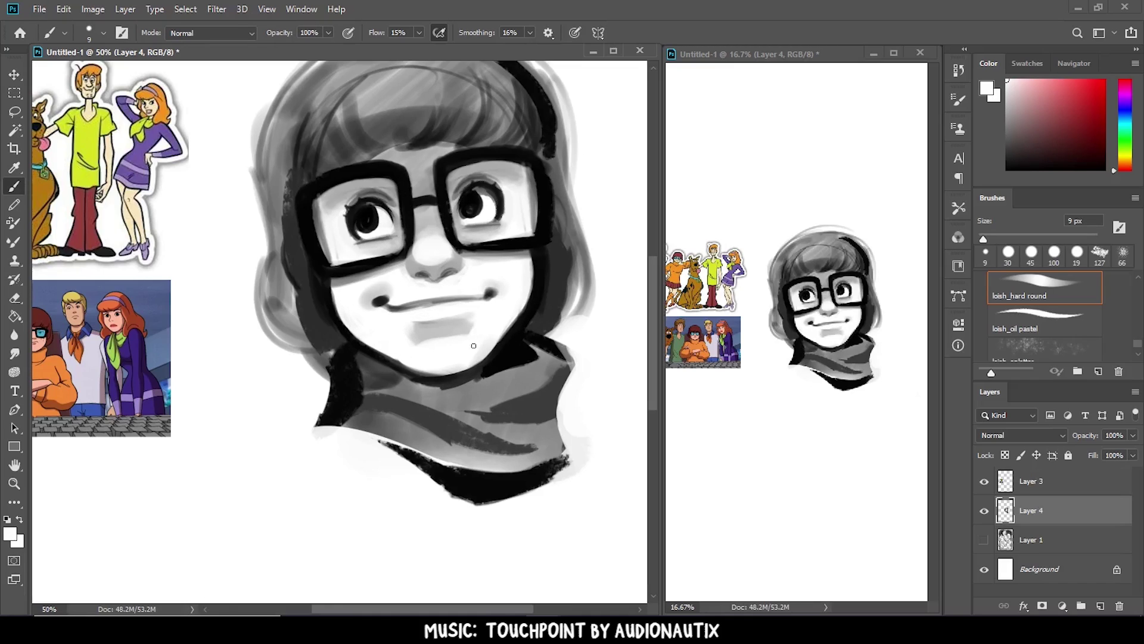
Step: Repaint the mouth line and add a darker shadow under the nose
mouse_move(487, 291)
left_mouse_down()
mouse_move(386, 304)
mouse_move(498, 292)
left_mouse_up()
key("ctrl+z")
key("bracketleft")
key("bracketleft")
key("bracketright")
key("bracketright")
key("bracketright")
left_click_drag(412, 278, 458, 279)
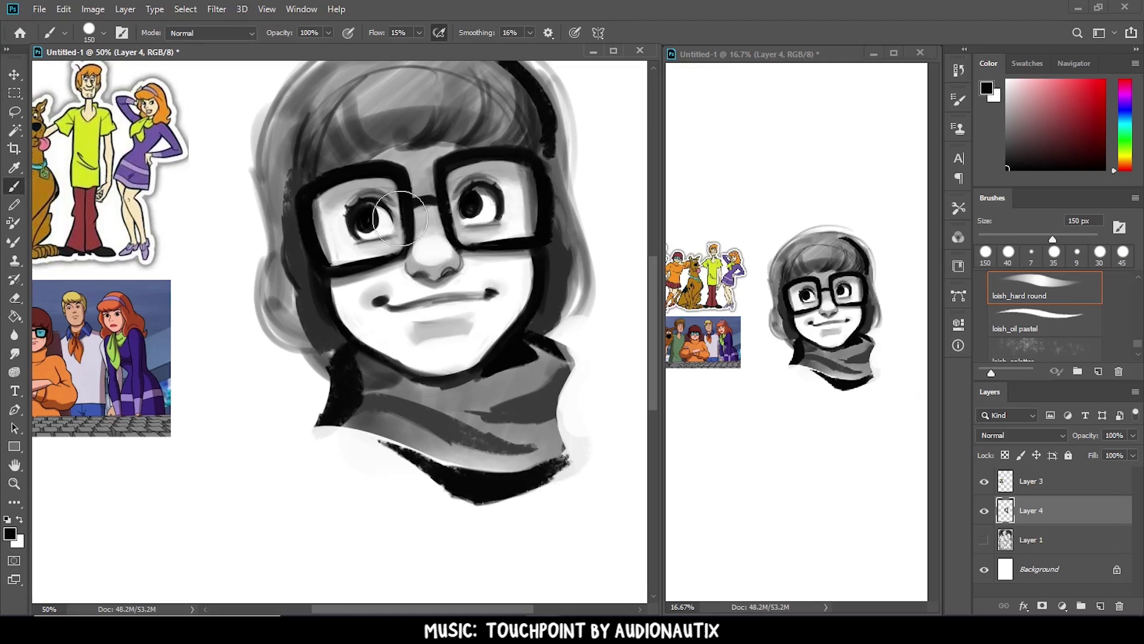
Step: Partially erase both pupils to grey with a soft round brush
left_click(1060, 292)
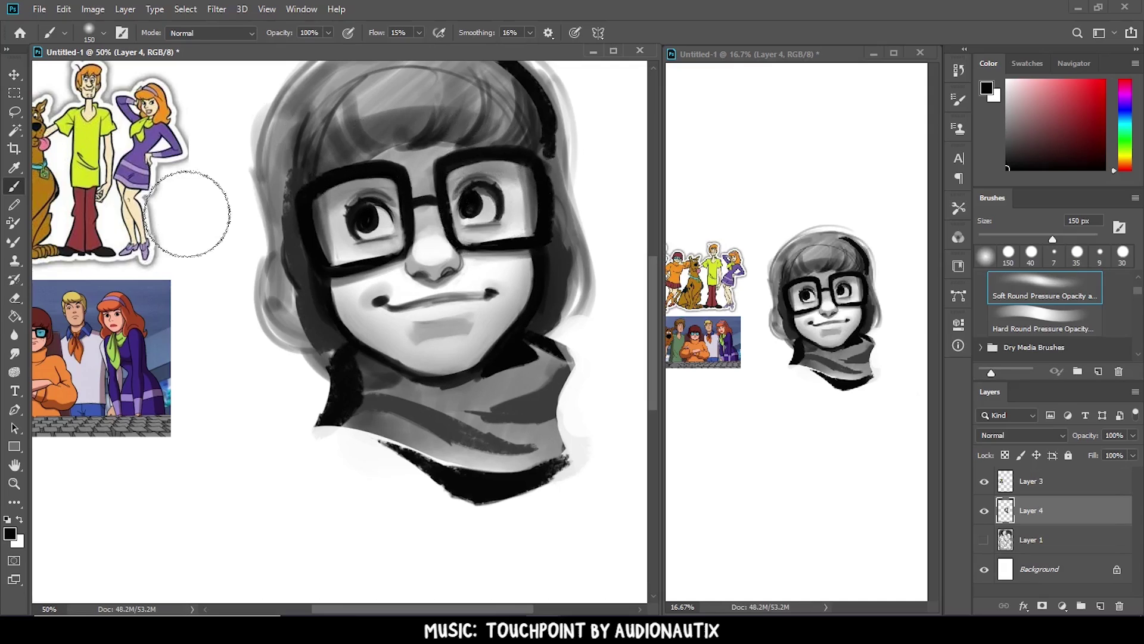
key("e")
left_click_drag(361, 214, 382, 224)
left_click_drag(465, 196, 467, 211)
Step: With a black oil pastel brush, darken the top and left side of the hair
key("comma")
key("comma")
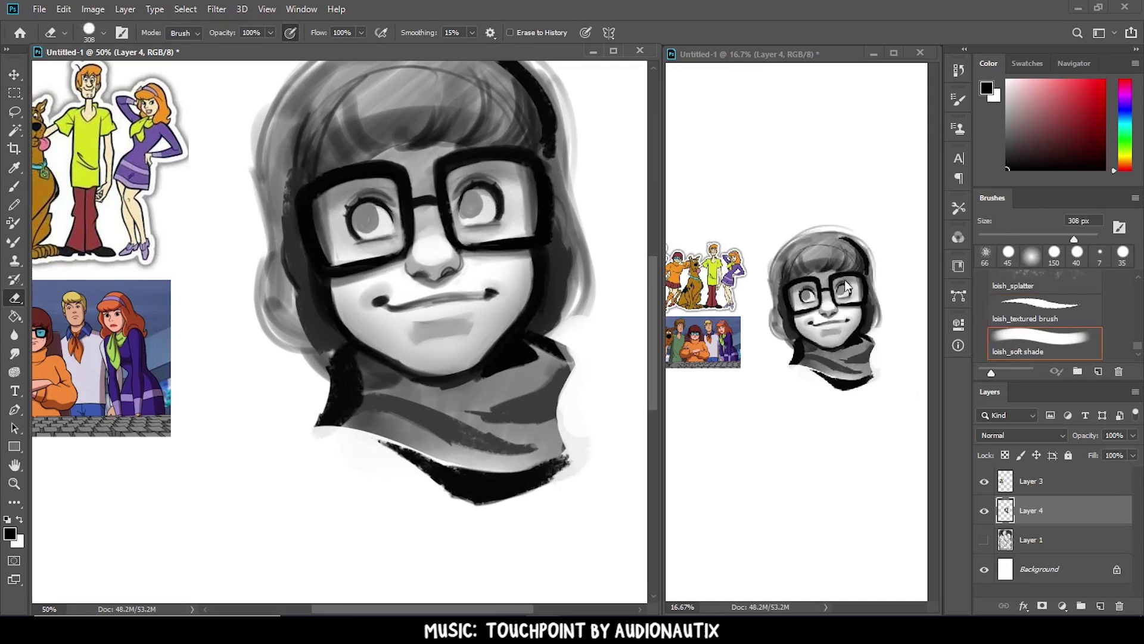
key("comma")
key("ctrl+minus")
key("b")
key("x")
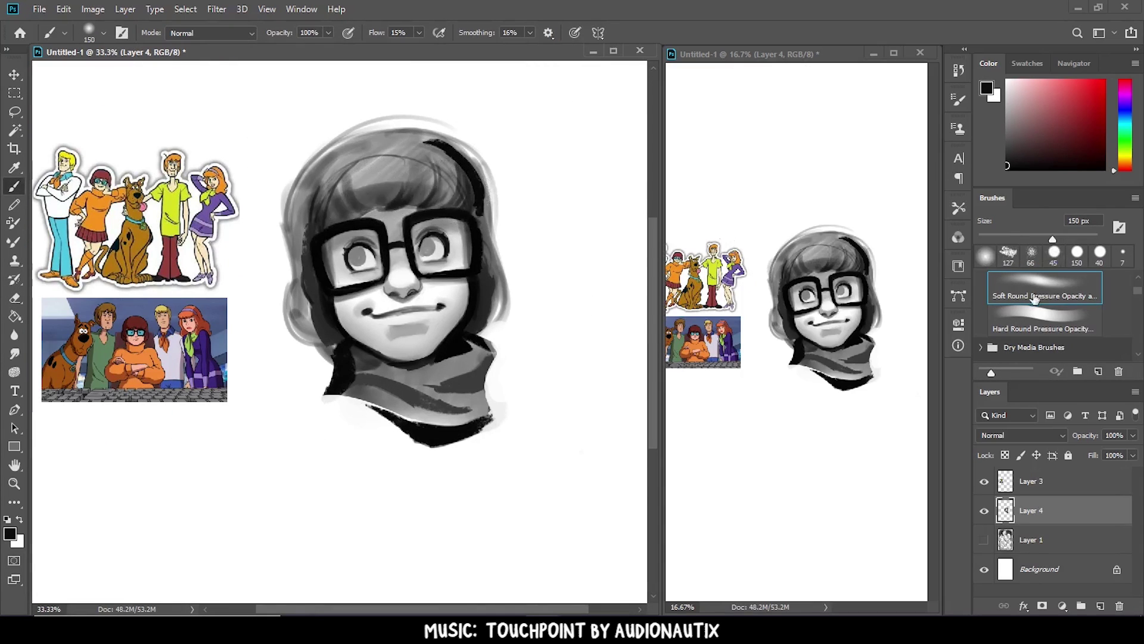
key("comma")
key("x")
left_click_drag(334, 149, 491, 225)
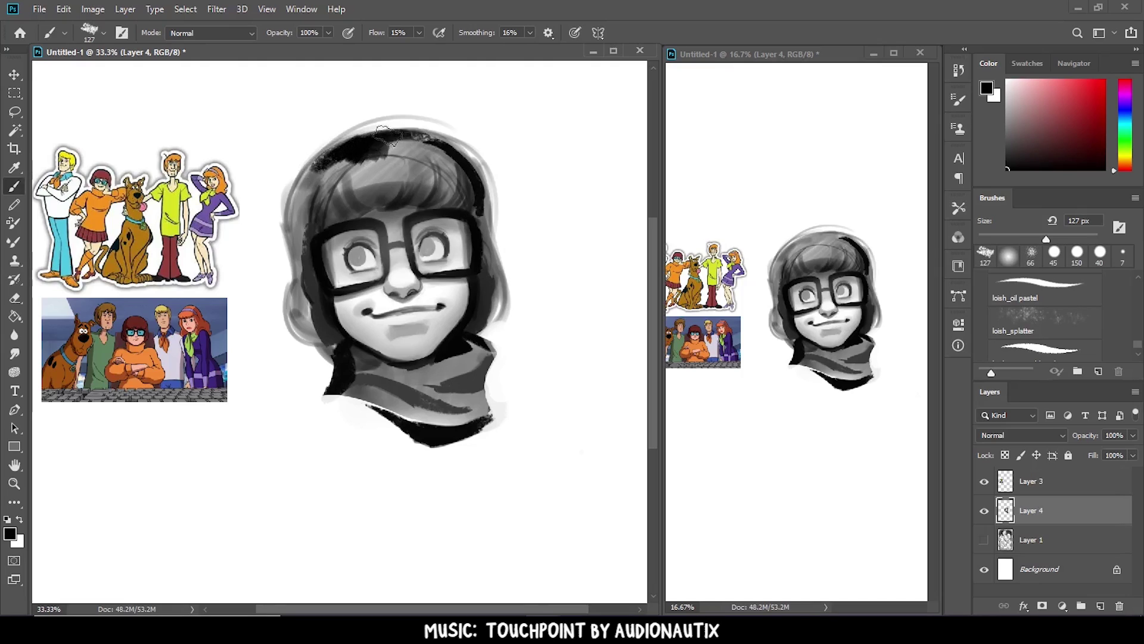
left_click_drag(325, 155, 286, 262)
Step: Texture the hair's left side and fill the hair top into a solid dark mass
left_click_drag(286, 209, 322, 292)
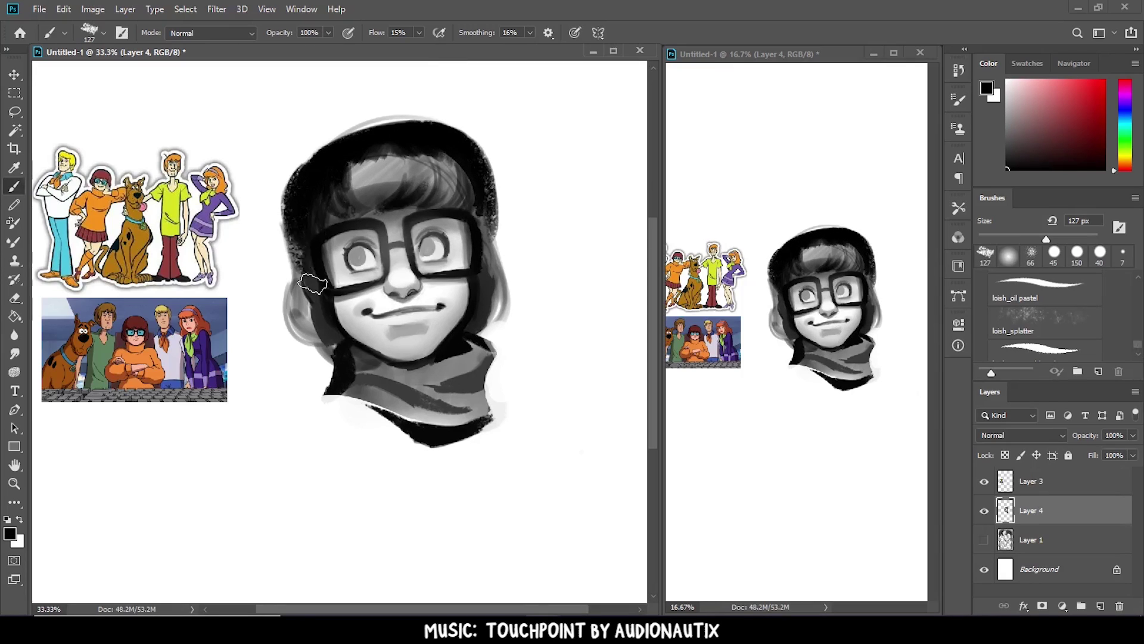
left_click_drag(284, 161, 292, 327)
left_click_drag(518, 316, 510, 268)
key("ctrl+z")
key("comma")
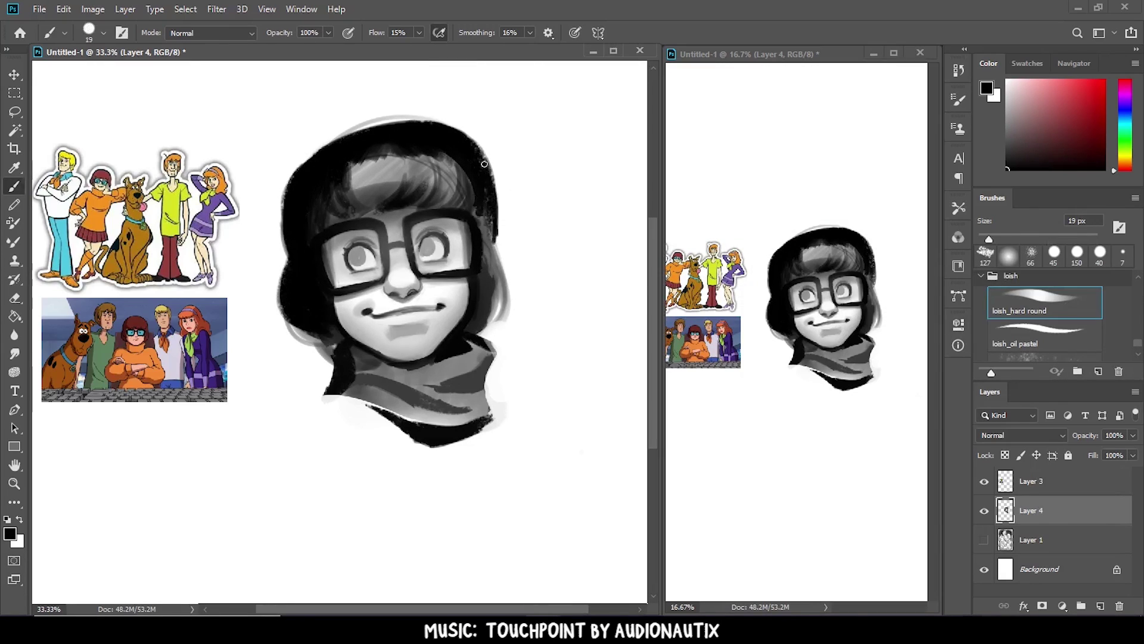
left_click_drag(489, 146, 477, 250)
left_click_drag(346, 149, 423, 191)
mouse_move(471, 155)
left_mouse_down()
mouse_move(368, 199)
mouse_move(350, 145)
left_mouse_up()
left_click_drag(310, 179, 406, 132)
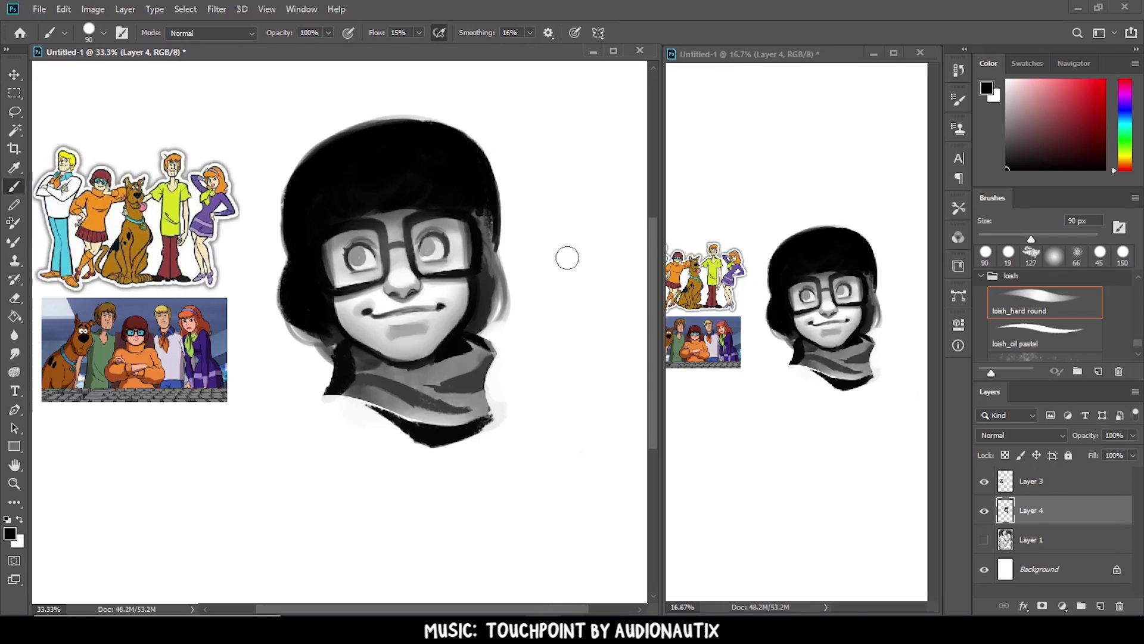
Step: Paint white into the gap beside the right glasses frame
key("ctrl+plus")
key("x")
key("bracketleft")
key("bracketleft")
key("bracketleft")
left_click_drag(544, 164, 547, 229)
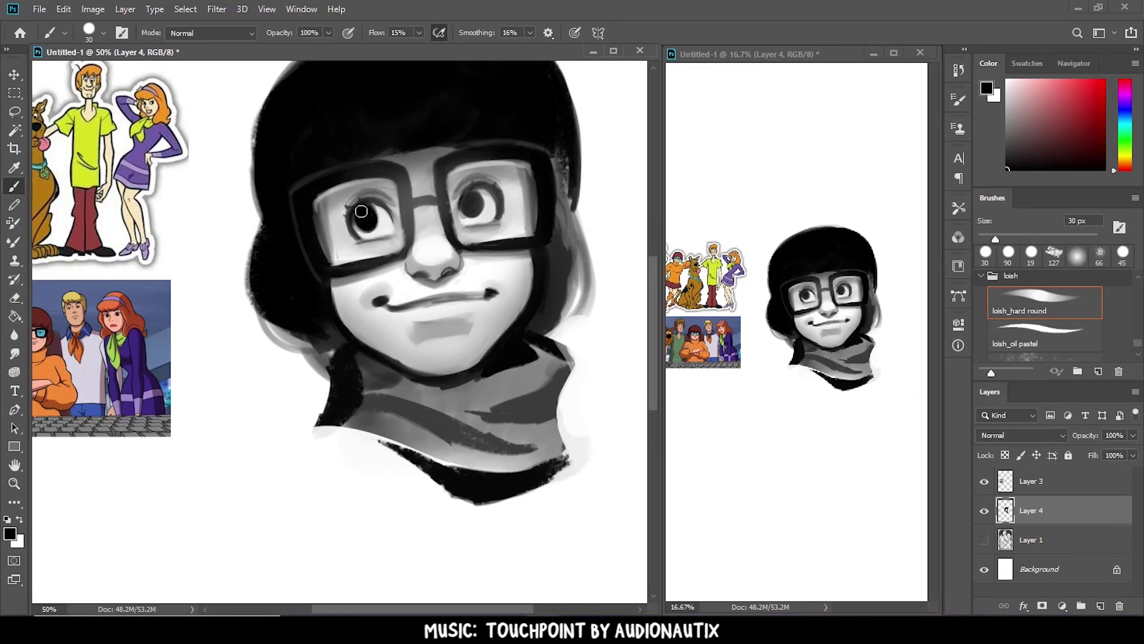
Step: Lighten the lower lip in light grey and darken the right iris outline and lens edge
left_click(444, 402, "alt")
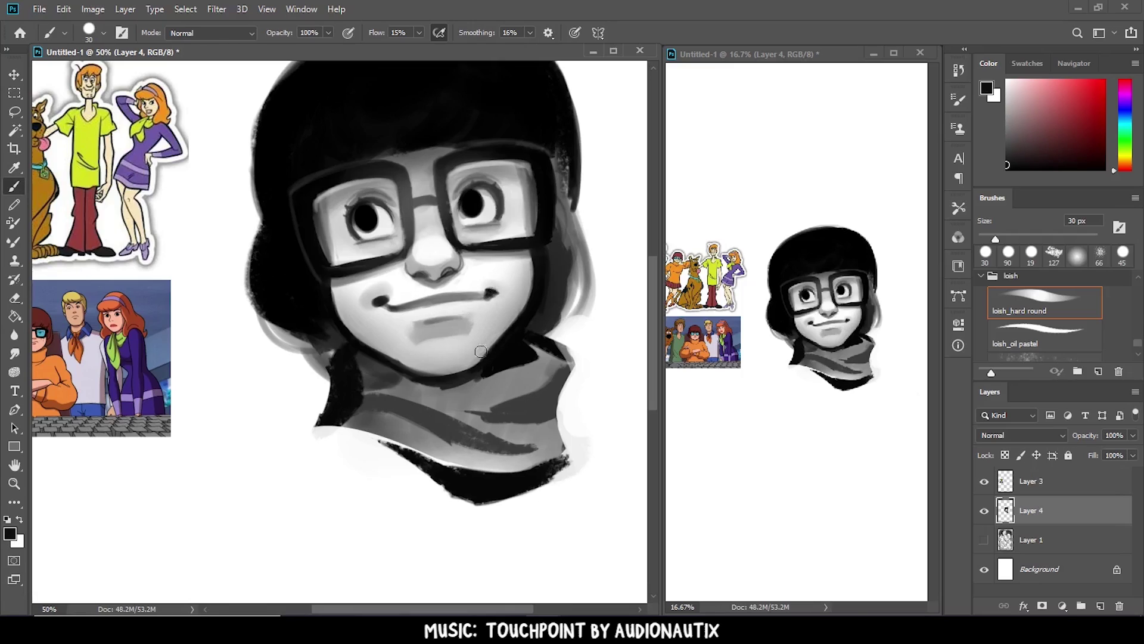
left_click(411, 373, "alt")
left_click_drag(412, 331, 472, 322)
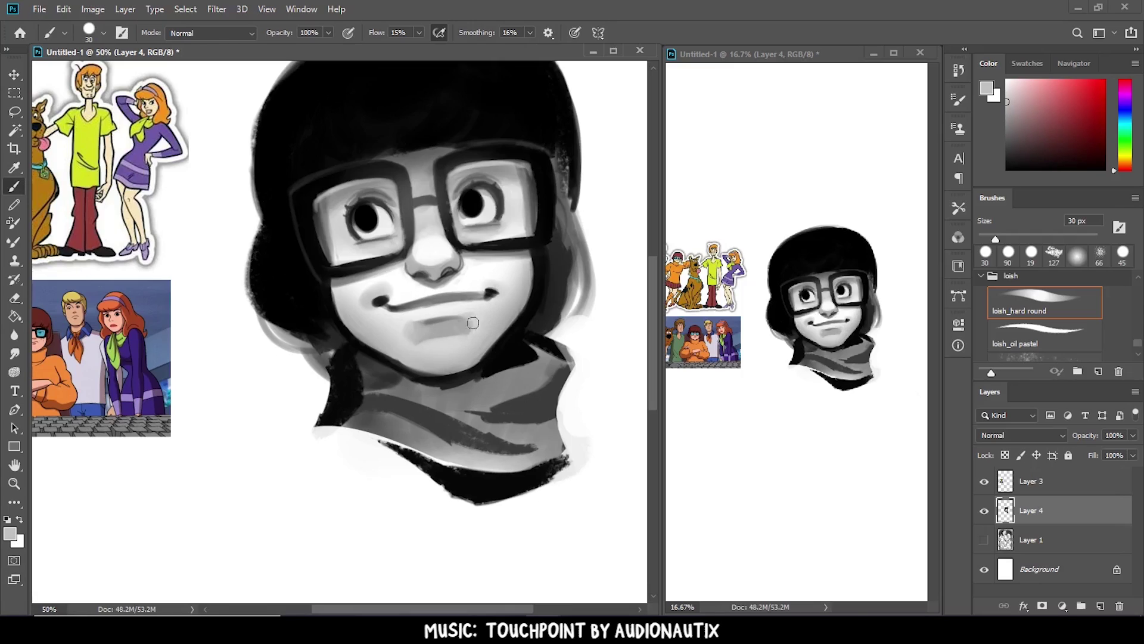
left_click(376, 207, "alt")
mouse_move(496, 203)
left_mouse_down()
mouse_move(478, 189)
mouse_move(537, 245)
left_mouse_up()
left_click(532, 201, "alt")
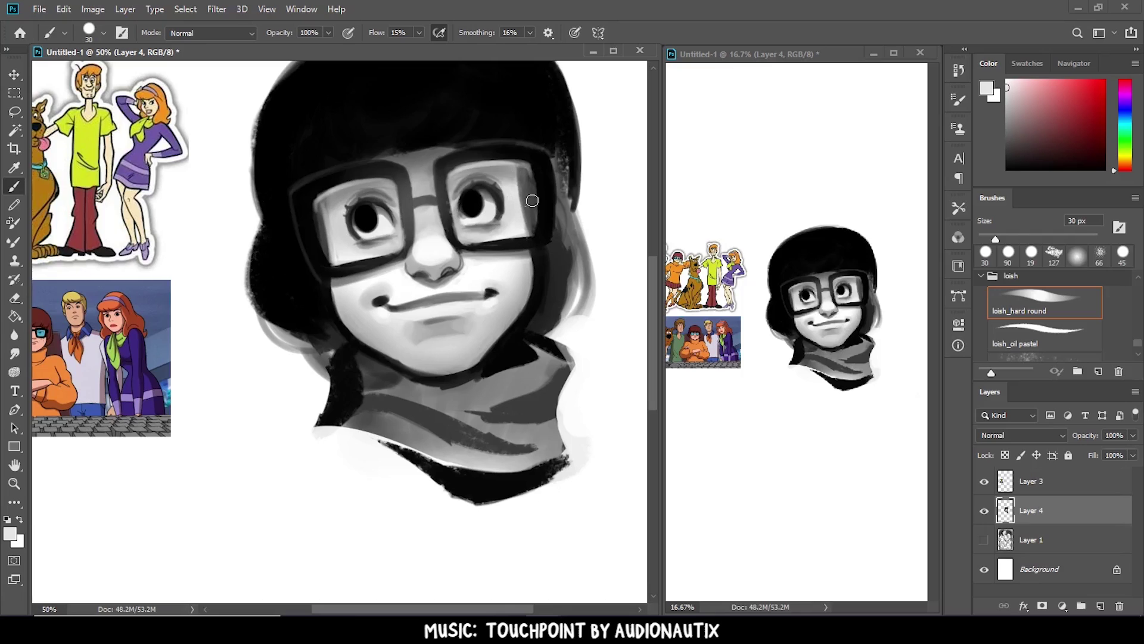
Step: Darken the right and lower-left edges of the hair in black
key("d")
mouse_move(554, 161)
left_mouse_down()
mouse_move(567, 274)
mouse_move(596, 316)
left_mouse_up()
left_click_drag(537, 232, 572, 327)
mouse_move(262, 298)
left_mouse_down()
mouse_move(286, 332)
mouse_move(330, 355)
left_mouse_up()
key("ctrl+minus")
Step: Soften the hair's left edge and highlight the hair top in light grey
key("e")
left_click_drag(286, 227, 325, 387)
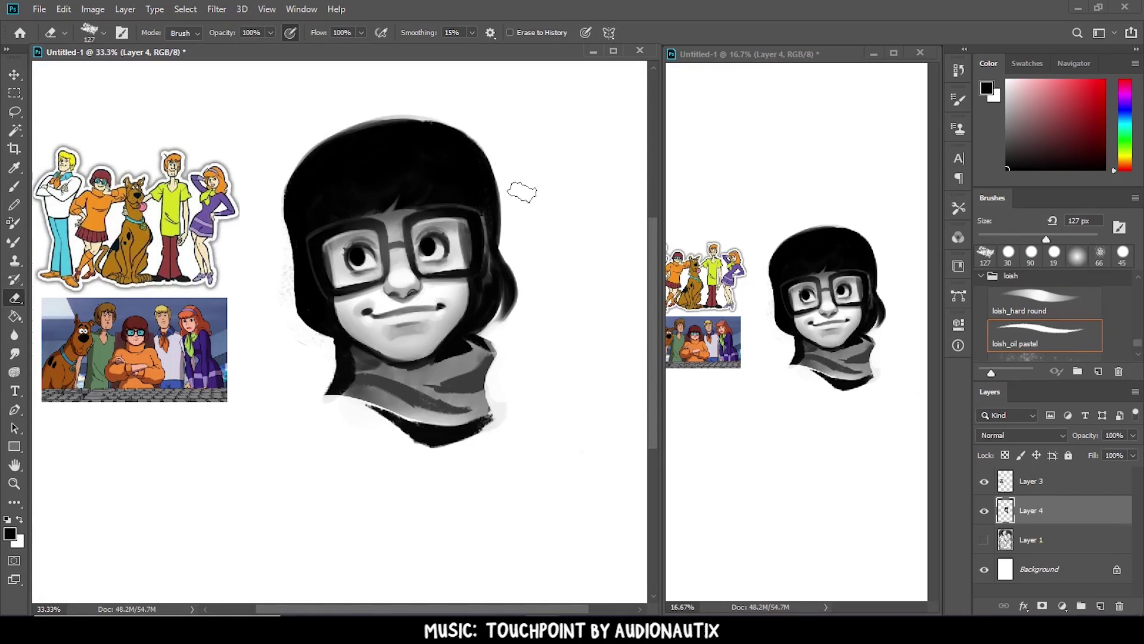
key("b")
mouse_move(349, 166)
left_mouse_down()
mouse_move(453, 149)
mouse_move(447, 165)
mouse_move(319, 178)
mouse_move(450, 171)
left_mouse_up()
Step: Add black shadow strokes across the hair with a soft round brush
key("comma")
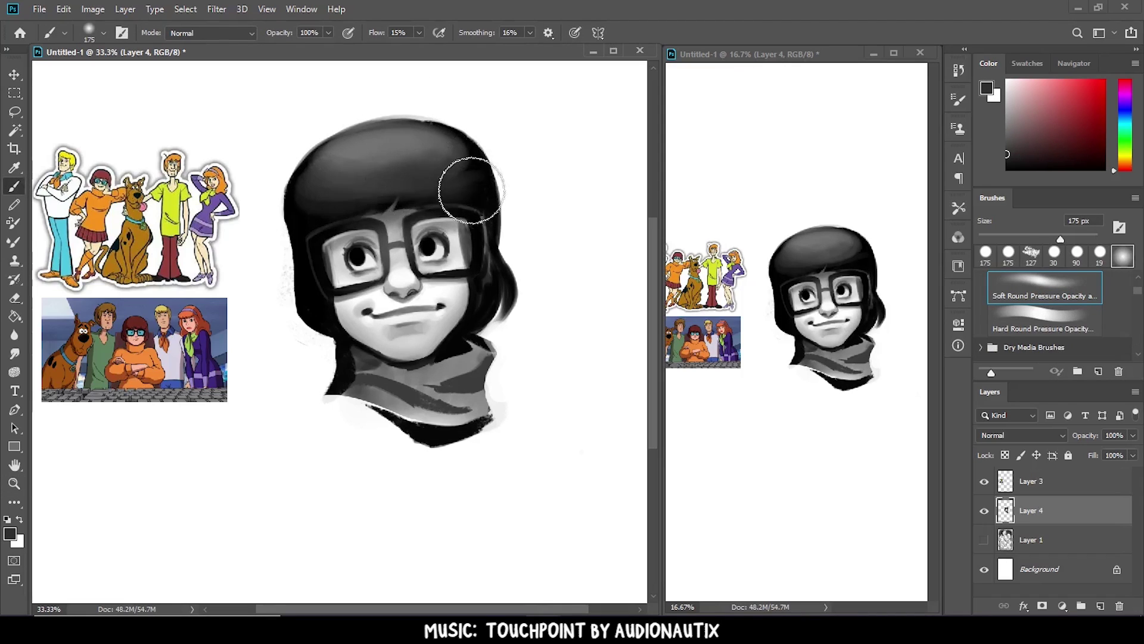
key("d")
left_click_drag(334, 137, 377, 205)
left_click_drag(298, 179, 453, 172)
Step: With a 70 px brush at 50% zoom, paint lighter grey over the hair top
key("bracketleft")
key("bracketleft")
key("bracketleft")
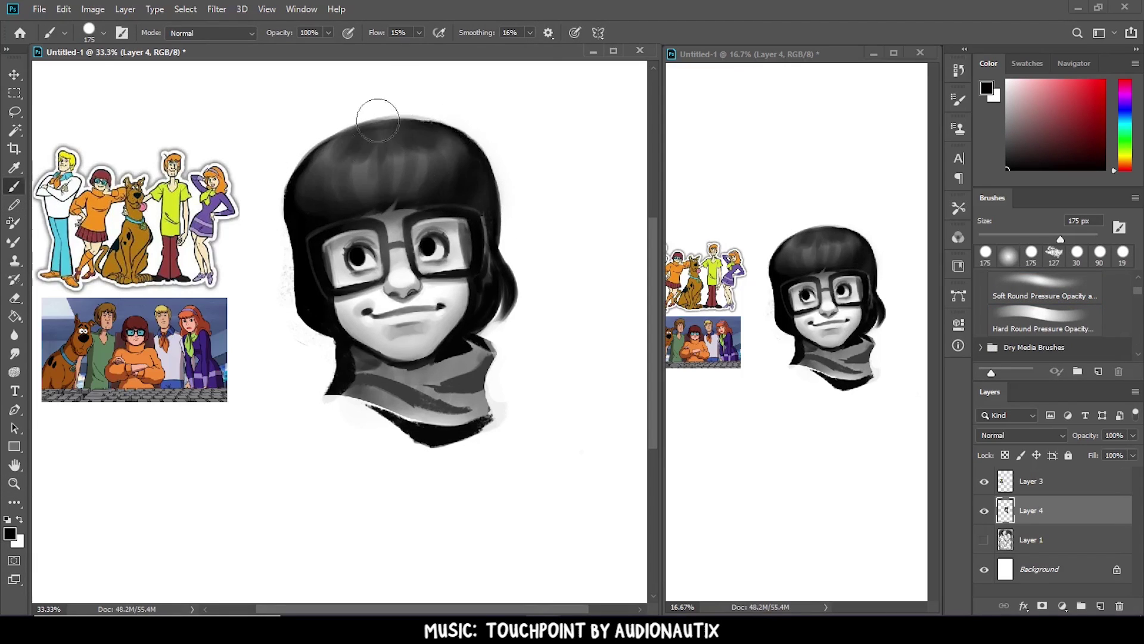
key("ctrl+plus")
left_click_drag(492, 224, 402, 307)
mouse_move(235, 145)
left_mouse_down()
mouse_move(260, 230)
mouse_move(212, 204)
mouse_move(261, 220)
mouse_move(409, 153)
mouse_move(306, 205)
mouse_move(195, 311)
mouse_move(219, 395)
mouse_move(357, 136)
mouse_move(233, 194)
mouse_move(214, 238)
mouse_move(204, 188)
mouse_move(339, 209)
mouse_move(477, 334)
mouse_move(191, 309)
mouse_move(249, 319)
left_mouse_up()
left_click(249, 318, "alt")
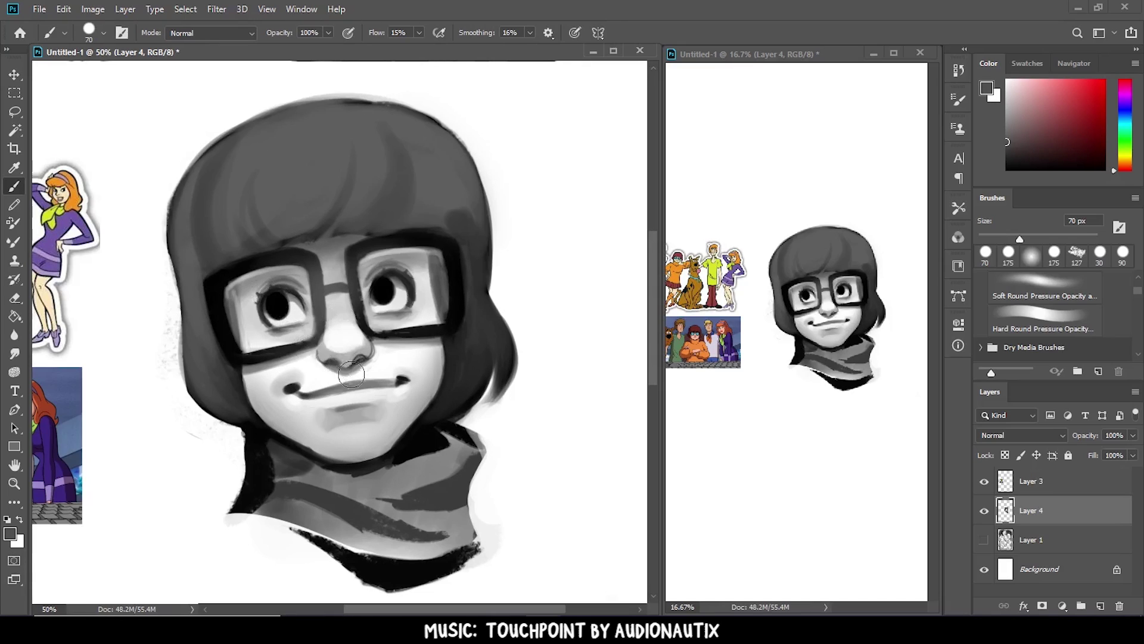
Step: Darken the shadow under the jaw in black and shade strands into the hair and bangs
left_click(313, 441, "alt")
left_click_drag(280, 447, 331, 459)
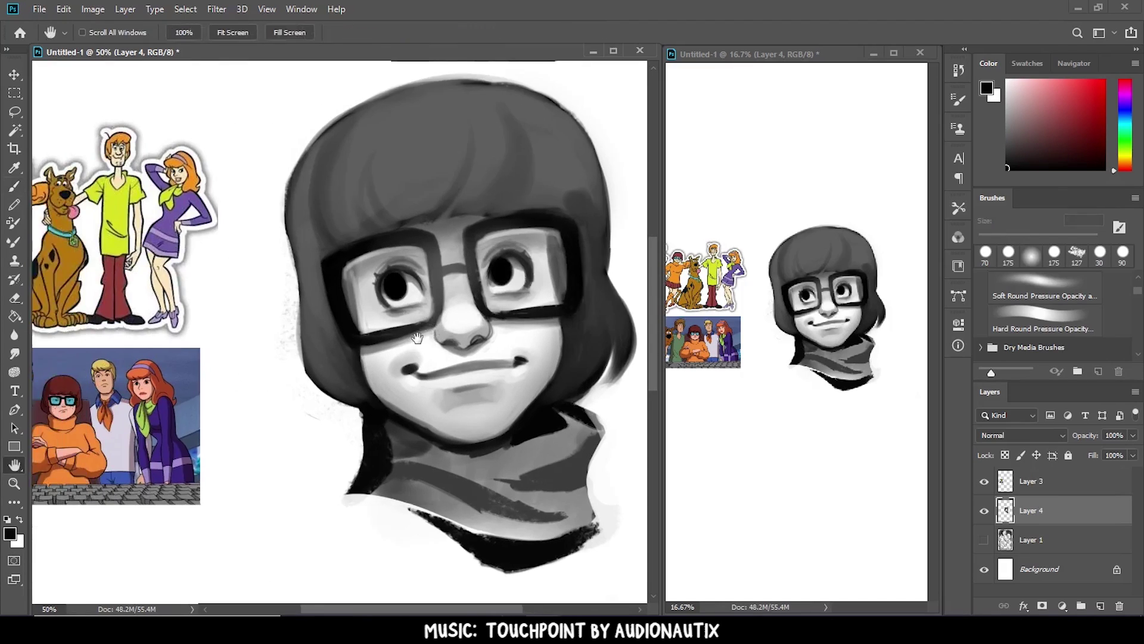
left_click_drag(233, 370, 322, 360)
mouse_move(554, 231)
left_mouse_down()
mouse_move(542, 187)
mouse_move(376, 230)
mouse_move(333, 257)
left_mouse_up()
mouse_move(411, 215)
left_mouse_down()
mouse_move(419, 131)
mouse_move(455, 115)
mouse_move(536, 192)
mouse_move(399, 117)
mouse_move(436, 178)
left_mouse_up()
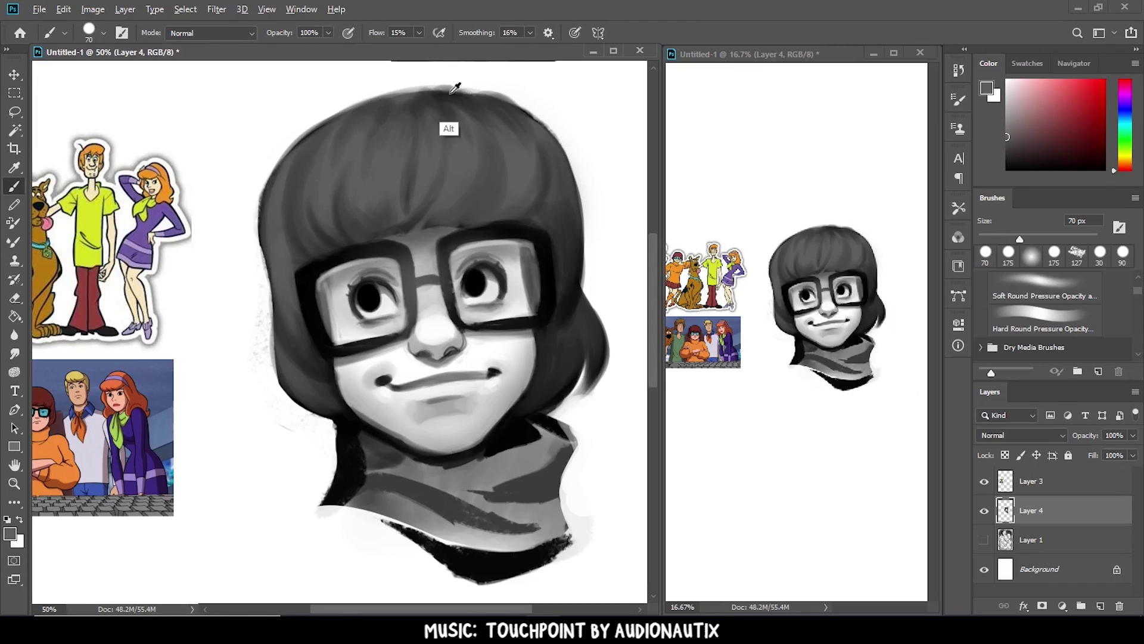
Step: Erase the top-left hair edge, then repaint the left edge and bangs in black
key("e")
mouse_move(468, 76)
left_mouse_down()
mouse_move(345, 89)
mouse_move(259, 263)
left_mouse_up()
key("b")
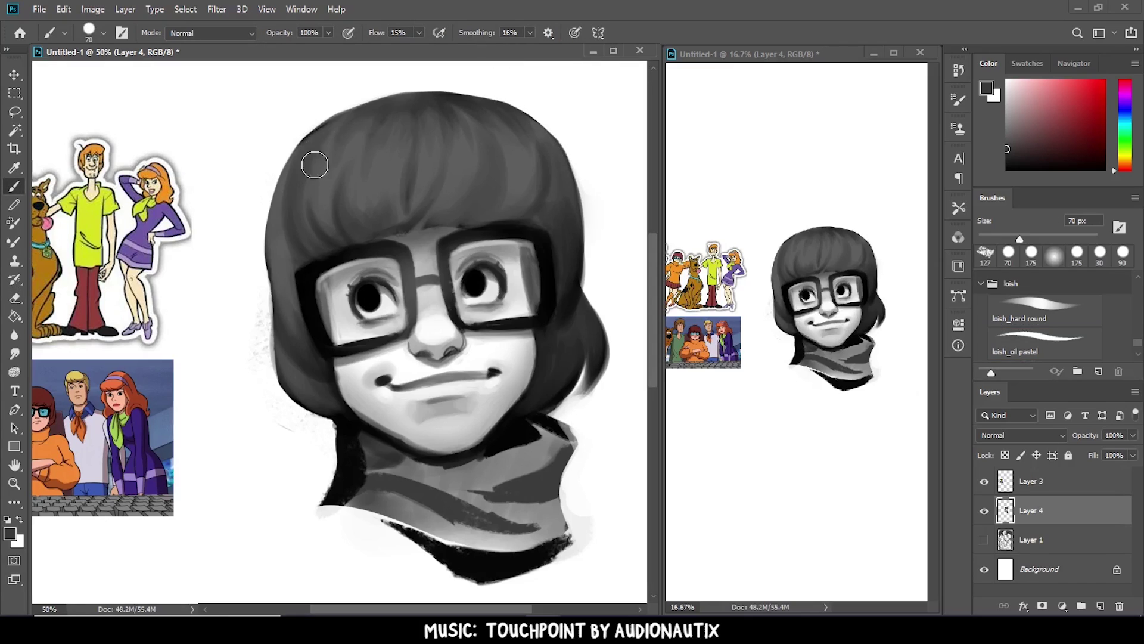
left_click_drag(273, 199, 269, 279)
key("d")
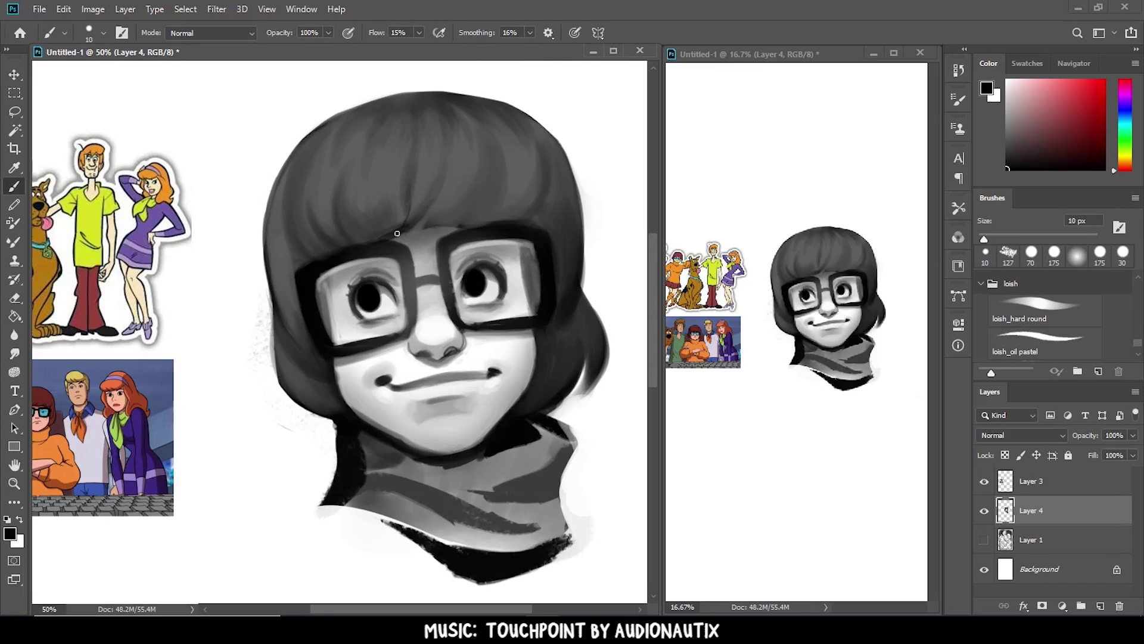
mouse_move(427, 215)
left_mouse_down()
mouse_move(468, 248)
mouse_move(508, 133)
mouse_move(536, 133)
left_mouse_up()
Step: Reshape the bangs and hair edges with greys sampled from the hair
key("alt")
left_click(433, 175, "alt")
mouse_move(432, 175)
left_mouse_down()
mouse_move(416, 204)
mouse_move(412, 156)
left_mouse_up()
left_click(492, 128, "alt")
left_click_drag(458, 113, 419, 116)
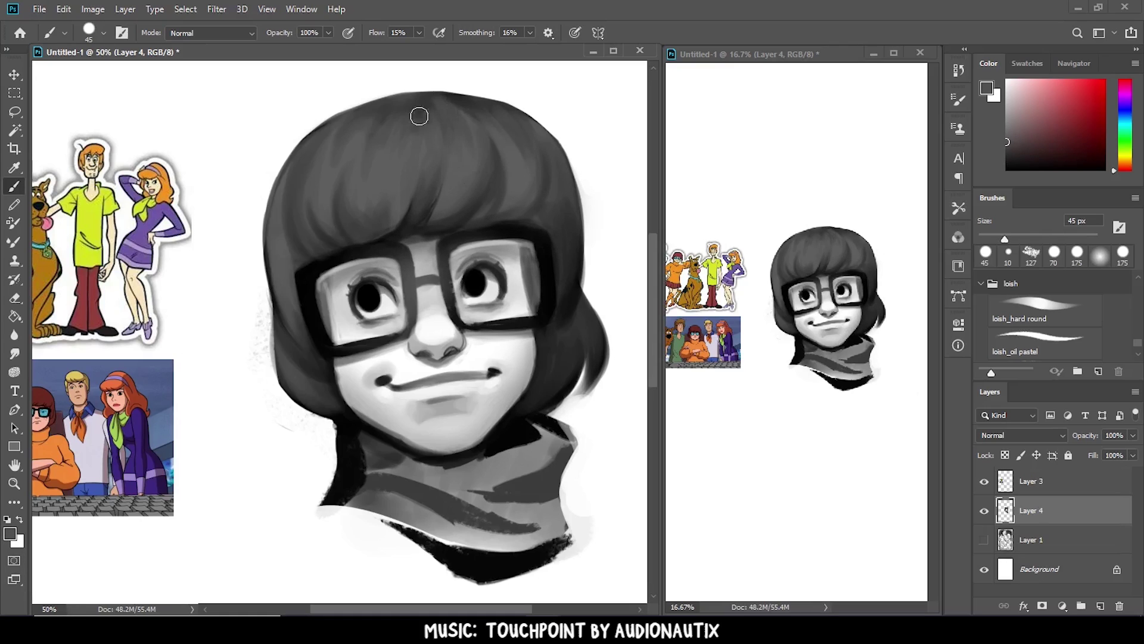
mouse_move(343, 164)
left_mouse_down()
mouse_move(321, 215)
mouse_move(373, 144)
left_mouse_up()
left_click_drag(382, 200, 411, 149)
left_click(379, 156, "alt")
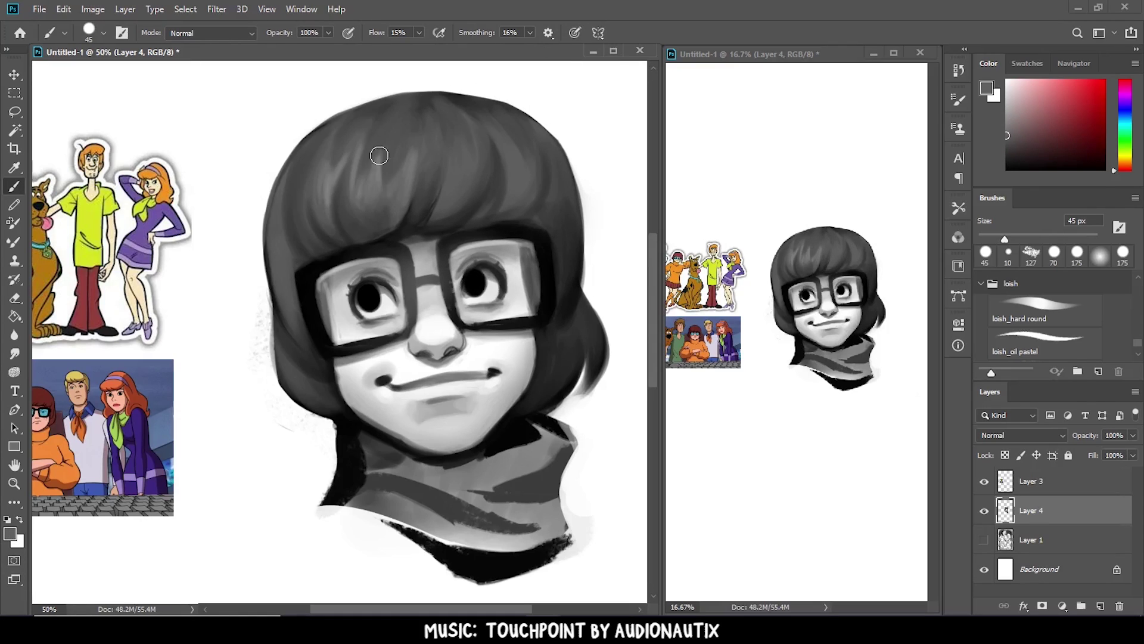
left_click(292, 172, "alt")
left_click_drag(287, 178, 304, 322)
Step: Save the painting as mystery gang.psd, accepting the format options
key("ctrl+s")
key("Return")
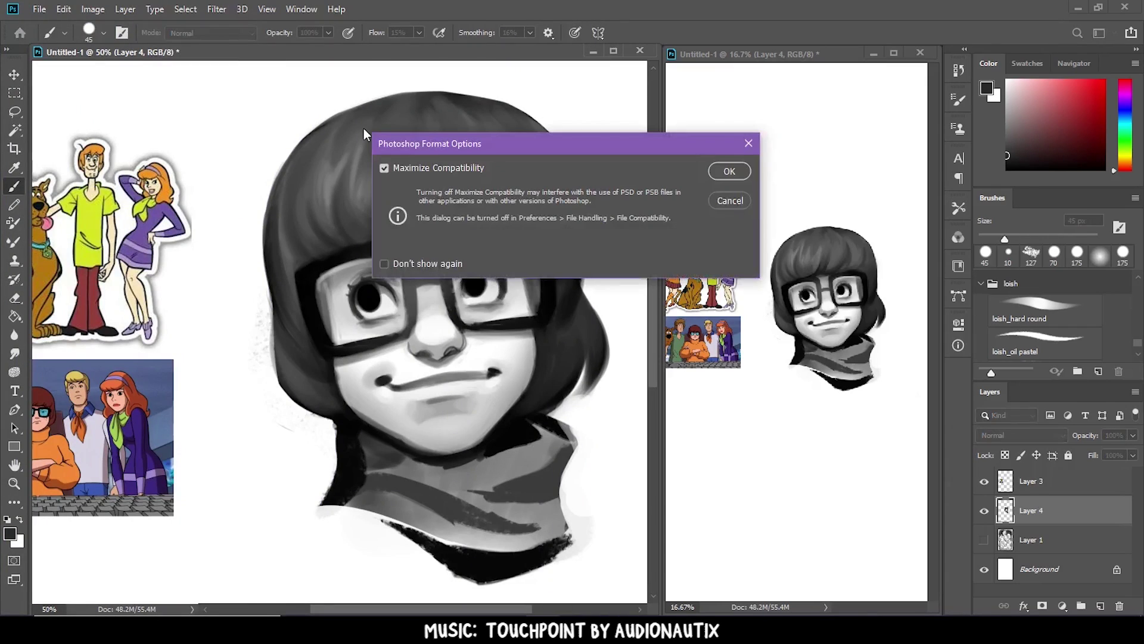
key("Return")
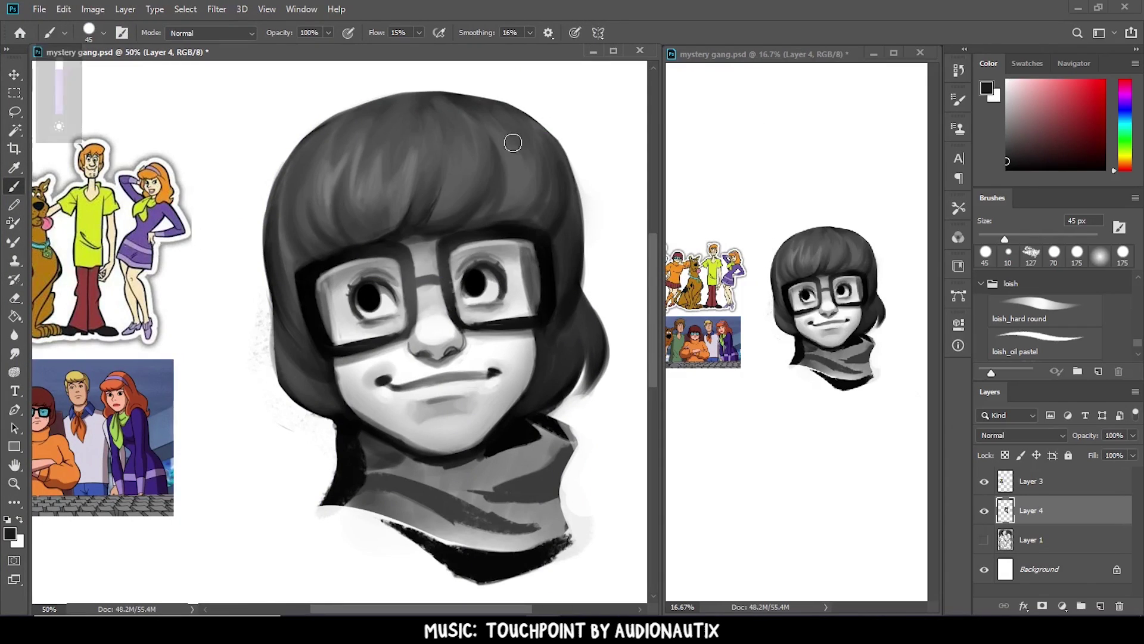
Step: Set the brush to 45 px and paint light highlight strands across the bangs
key("bracketleft")
key("bracketleft")
key("bracketleft")
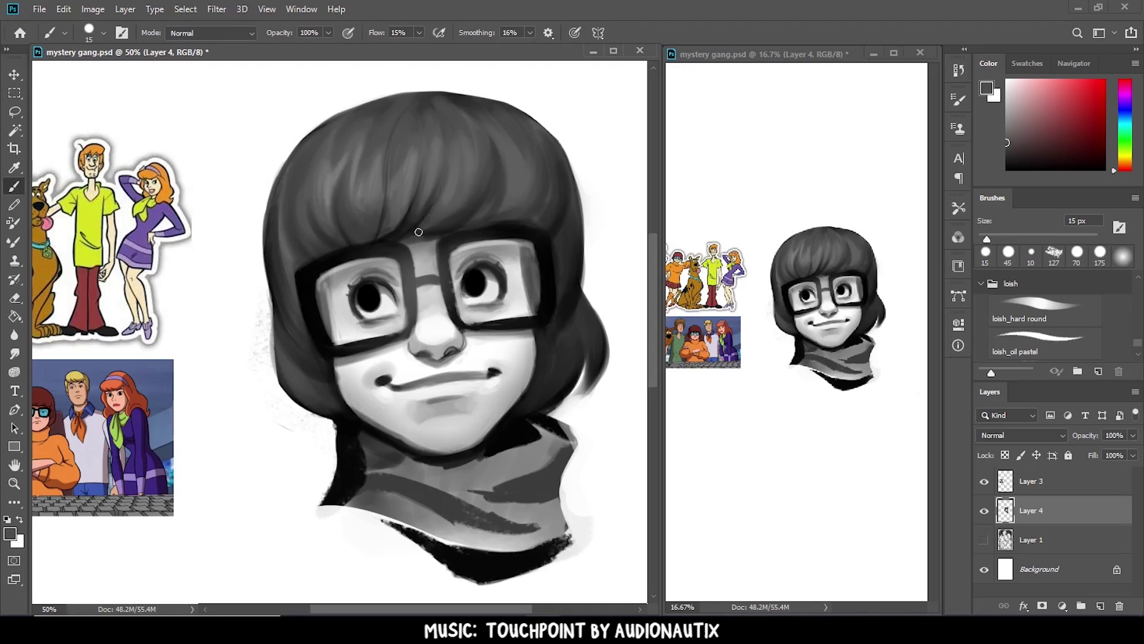
key("bracketright")
key("bracketright")
key("bracketright")
left_click(382, 238, "alt")
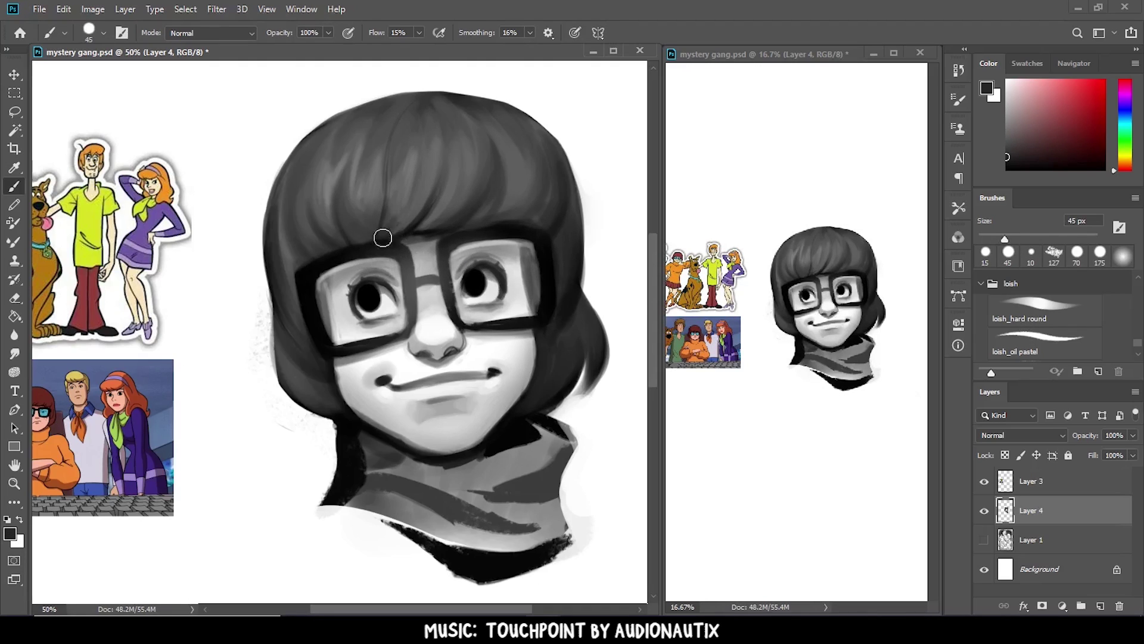
left_click_drag(389, 195, 420, 156)
left_click_drag(453, 193, 471, 143)
left_click_drag(512, 182, 494, 129)
Step: Refine the bangs with sampled mid and darker greys, adding a dark stroke at the hair edge
left_click(337, 178, "alt")
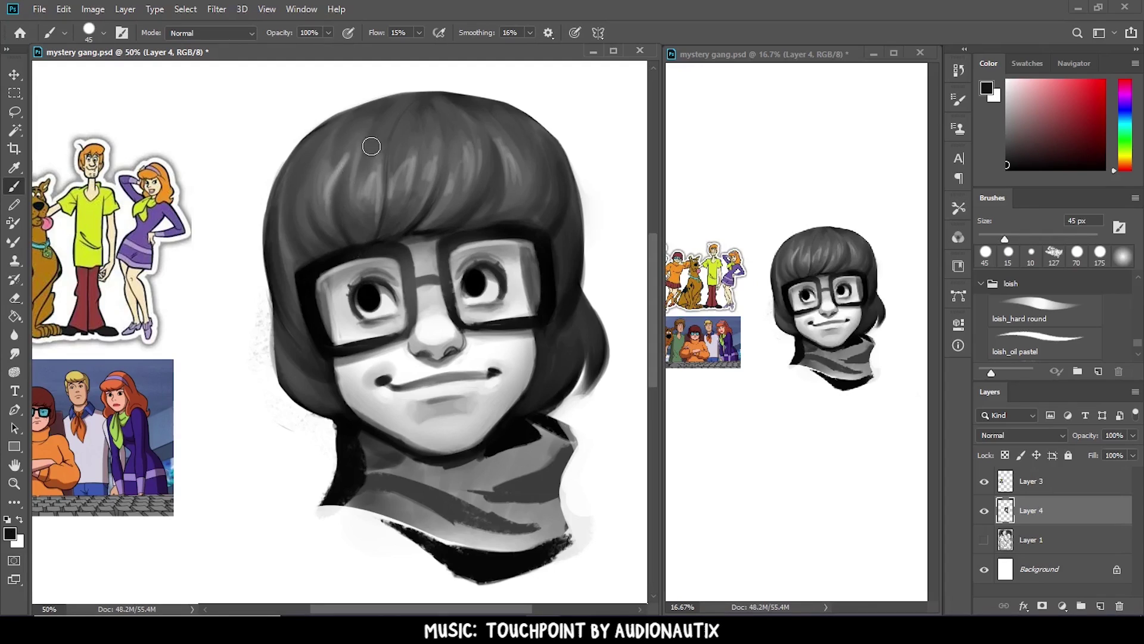
left_click_drag(334, 215, 365, 189)
left_click_drag(474, 154, 334, 119)
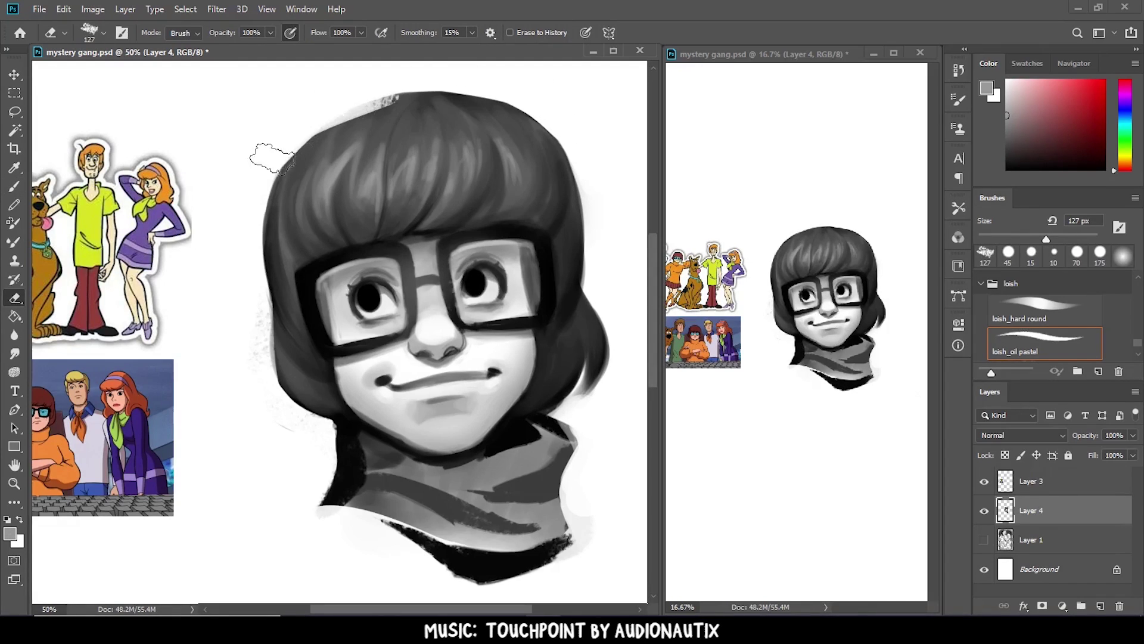
left_click(375, 172, "alt")
left_click_drag(492, 152, 500, 174)
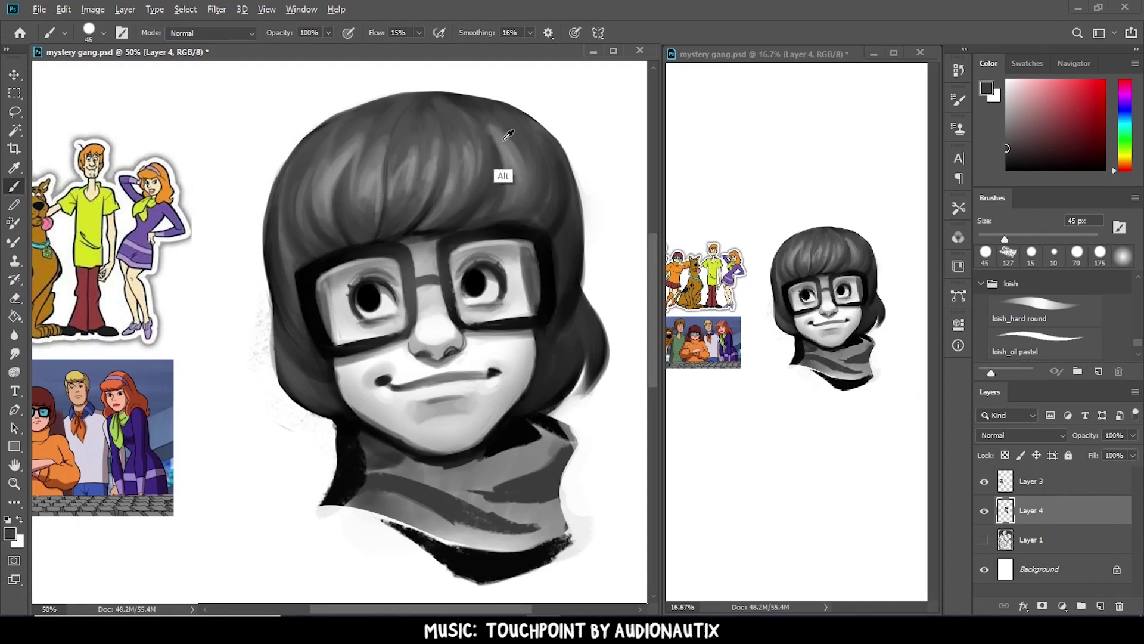
left_click(475, 163, "alt")
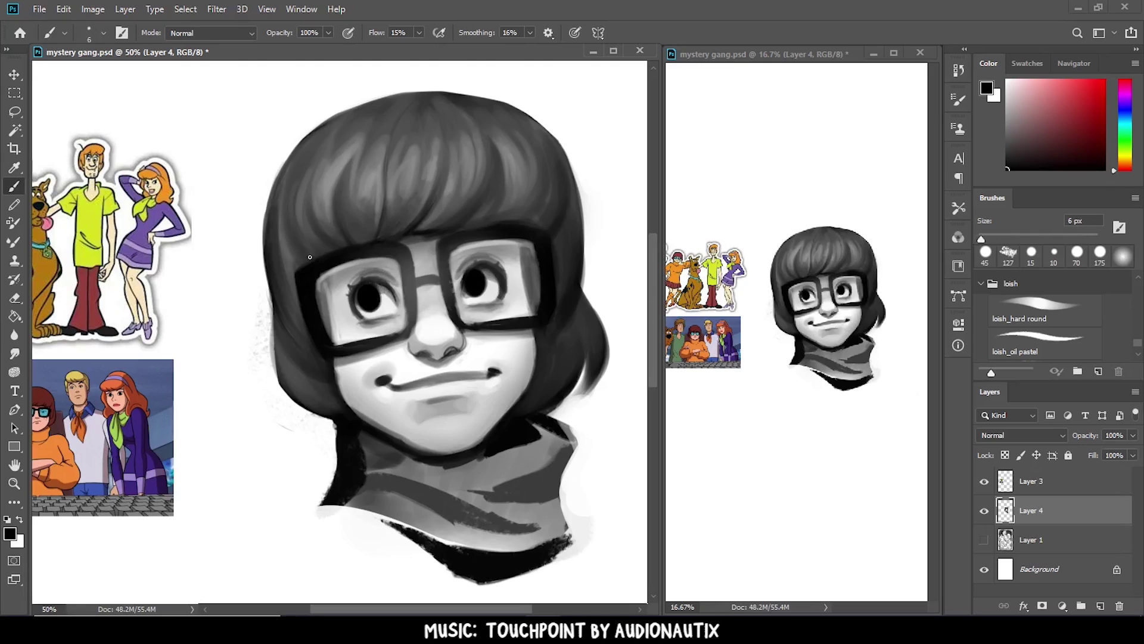
left_click_drag(310, 257, 328, 238)
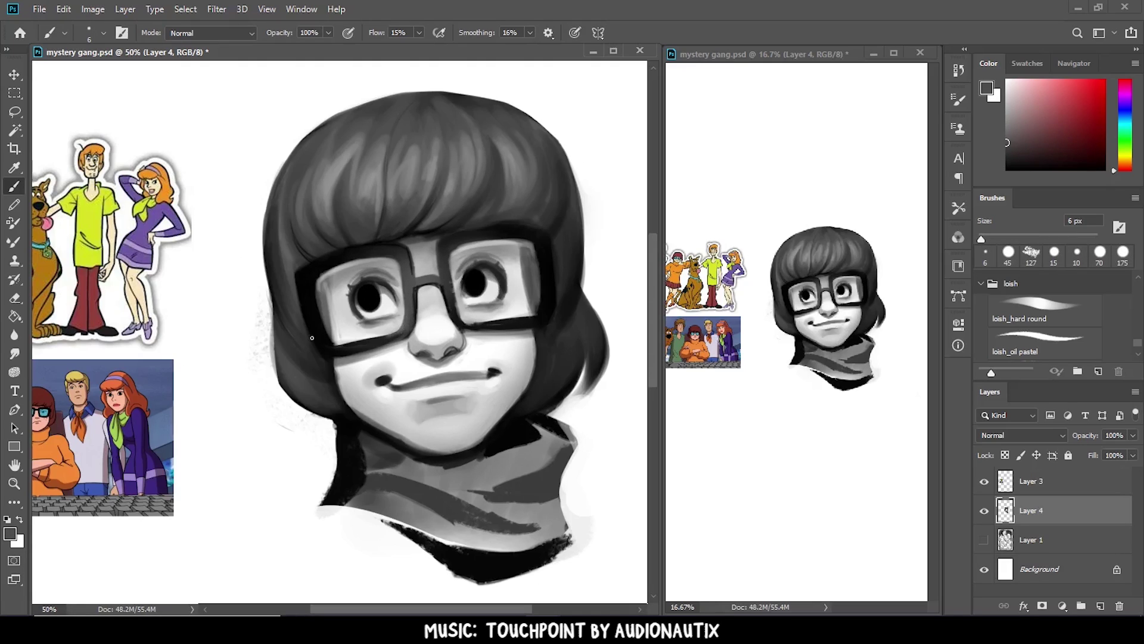
Step: Paint grey irises into both eyes with an 8 px brush and darken hair near the left jaw
left_click(415, 280, "alt")
key("bracketright")
key("bracketright")
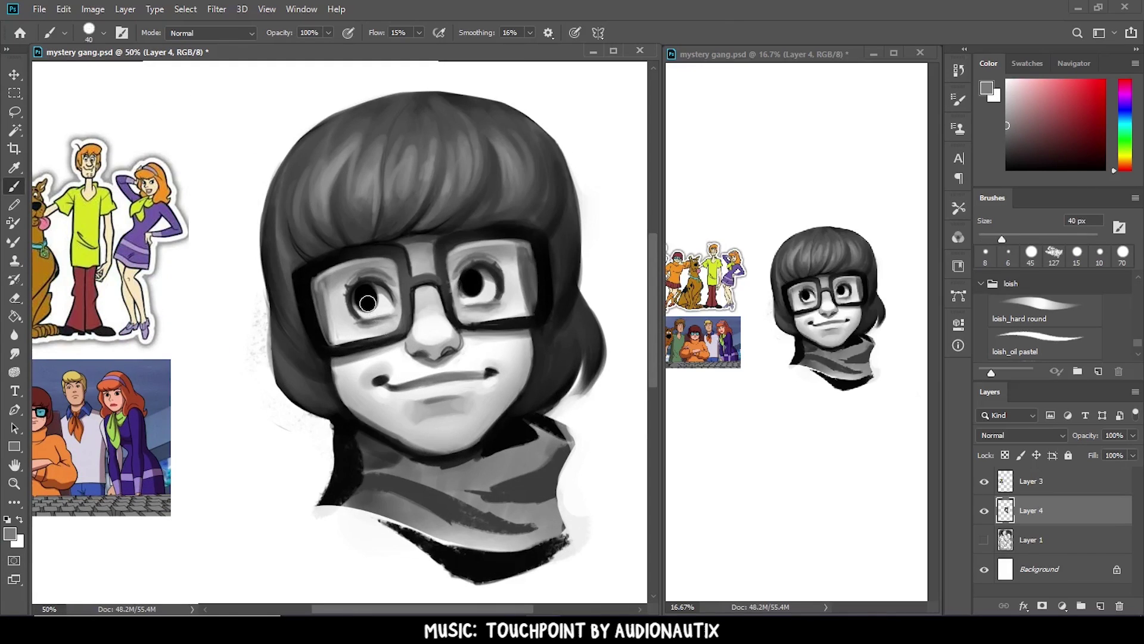
left_click(368, 304)
left_click(470, 278)
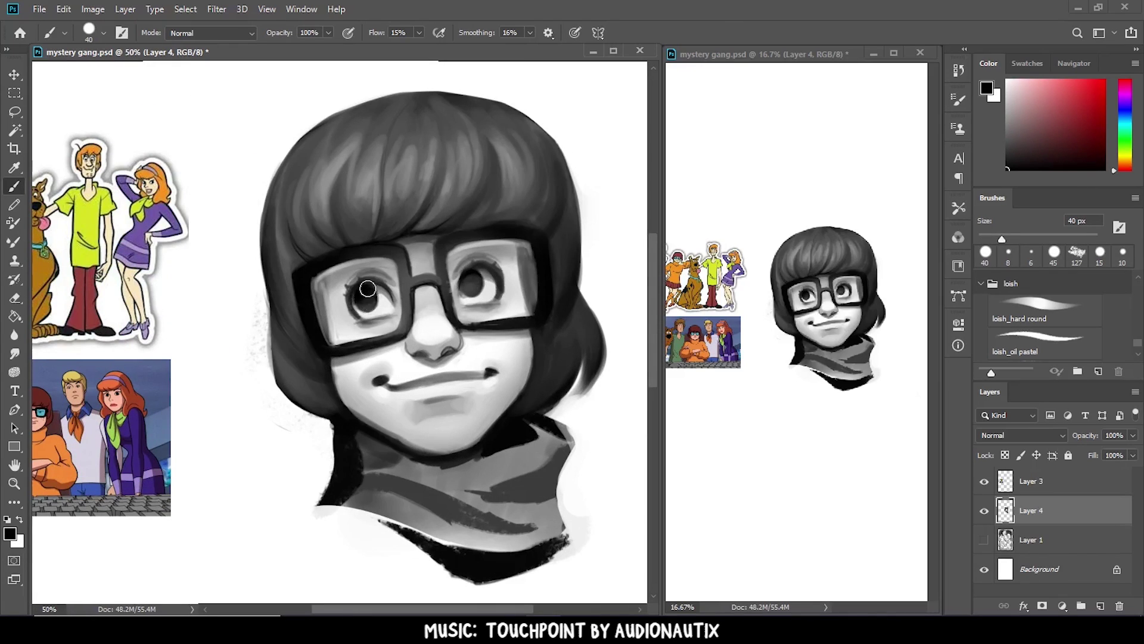
left_click_drag(274, 322, 340, 417)
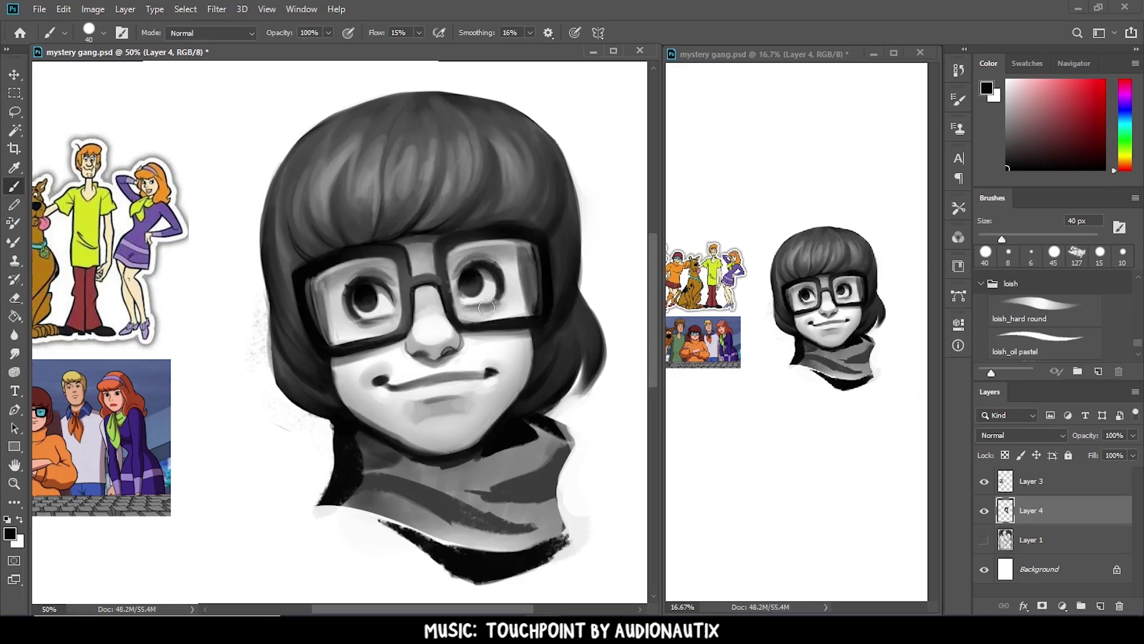
Step: Smooth the chin and neck shading and paint lighter strands across the bangs
left_click(1044, 310)
key("d")
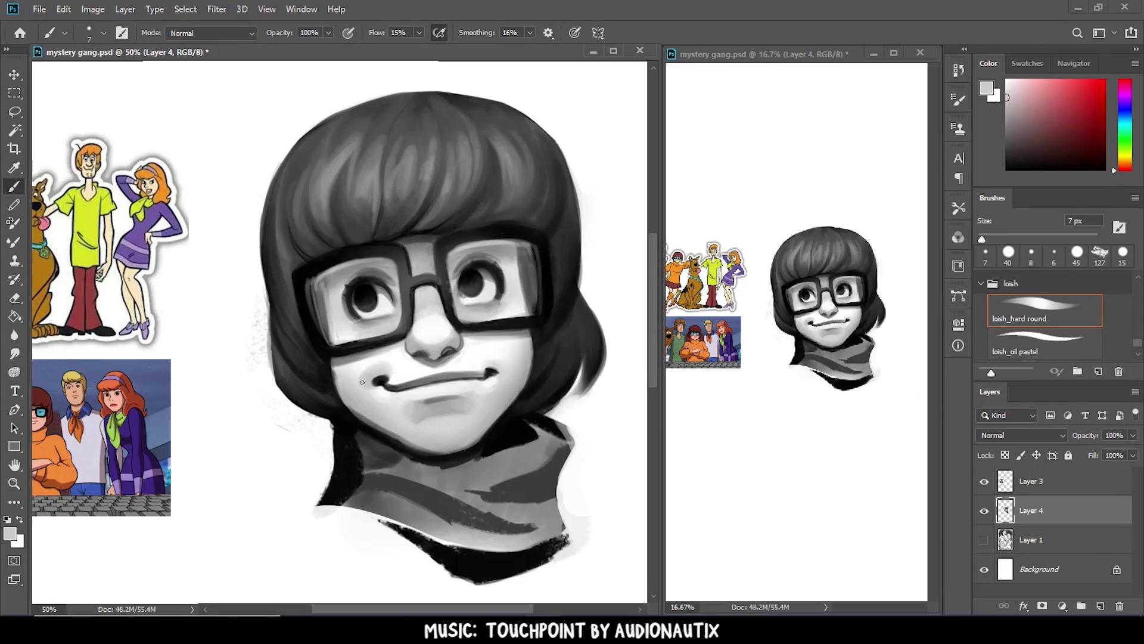
mouse_move(357, 417)
left_mouse_down()
mouse_move(441, 441)
mouse_move(486, 395)
left_mouse_up()
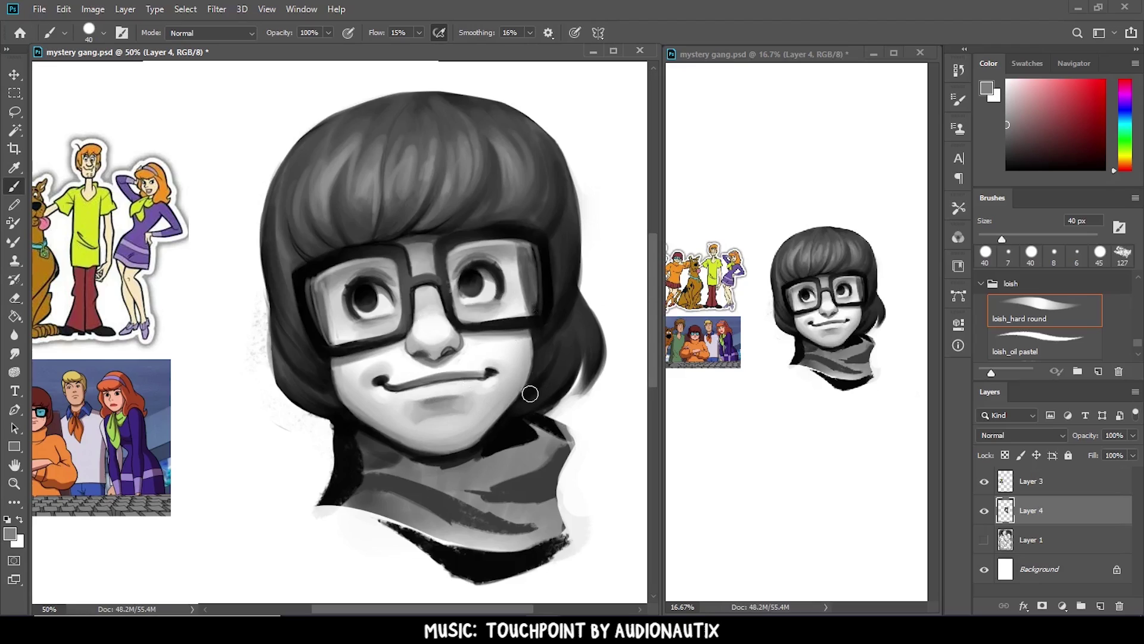
mouse_move(417, 429)
left_mouse_down()
mouse_move(519, 458)
mouse_move(477, 441)
mouse_move(477, 456)
mouse_move(514, 465)
mouse_move(526, 435)
left_mouse_up()
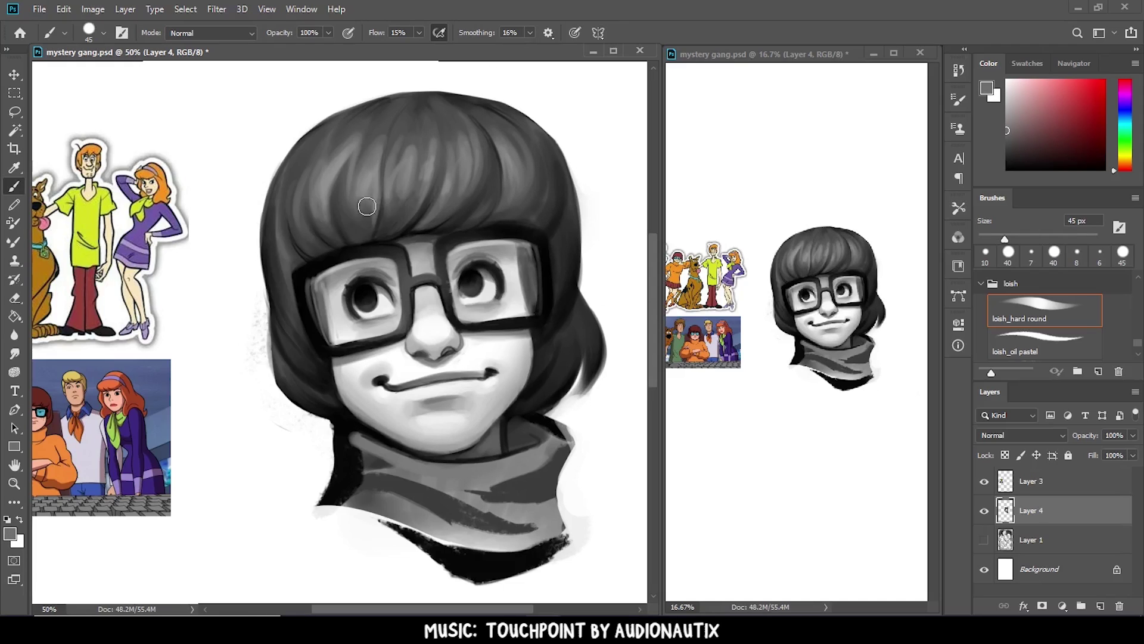
mouse_move(367, 206)
left_mouse_down()
mouse_move(396, 140)
mouse_move(462, 162)
left_mouse_up()
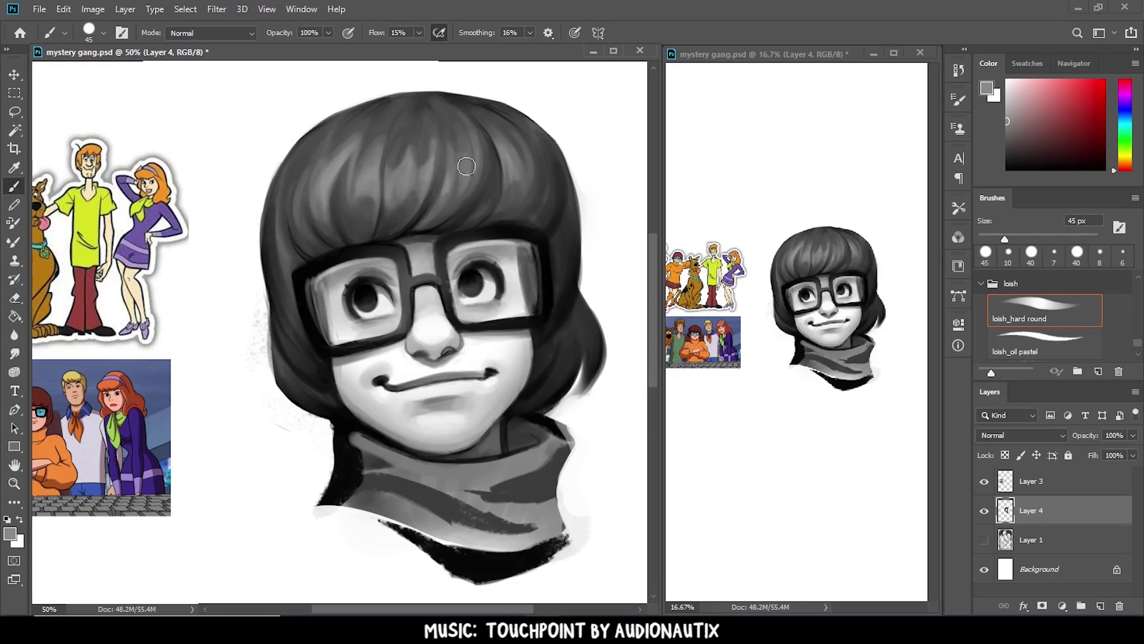
left_click_drag(447, 191, 644, 178)
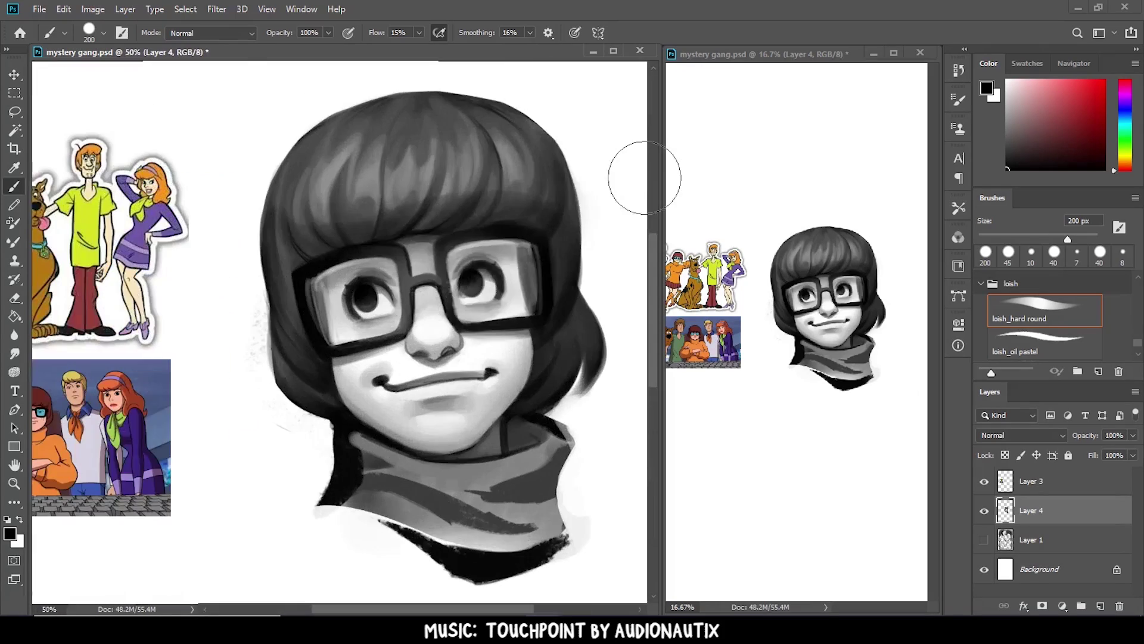
Step: Brighten the right lens with light grey and darken the left frame's top and inner edge in black
key("h")
left_click_drag(312, 354, 410, 321)
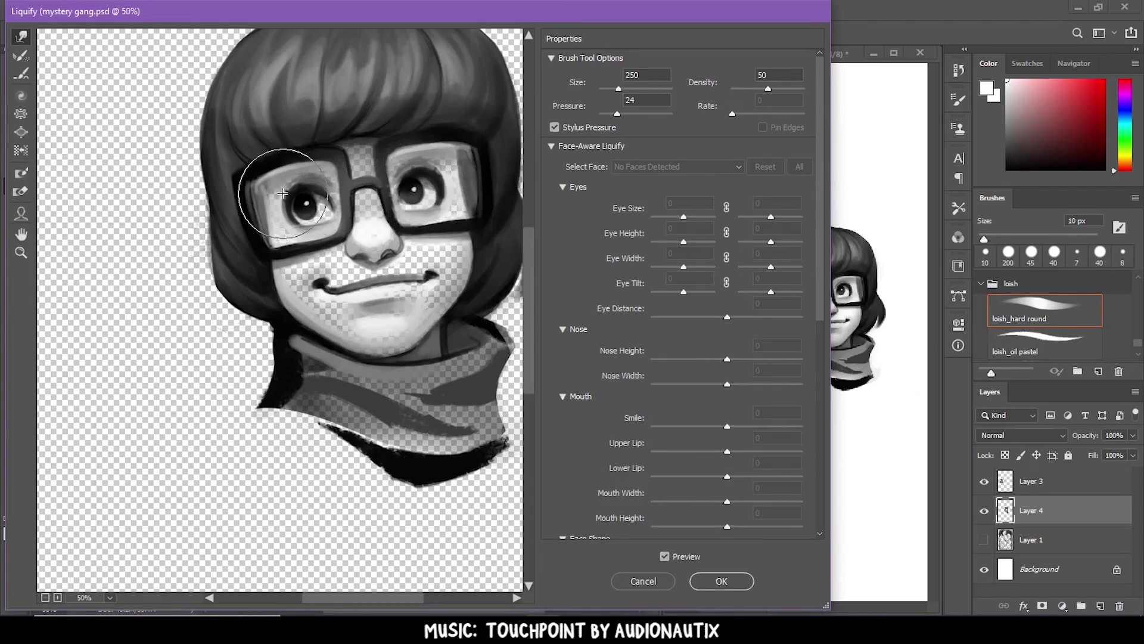
key("ctrl+minus")
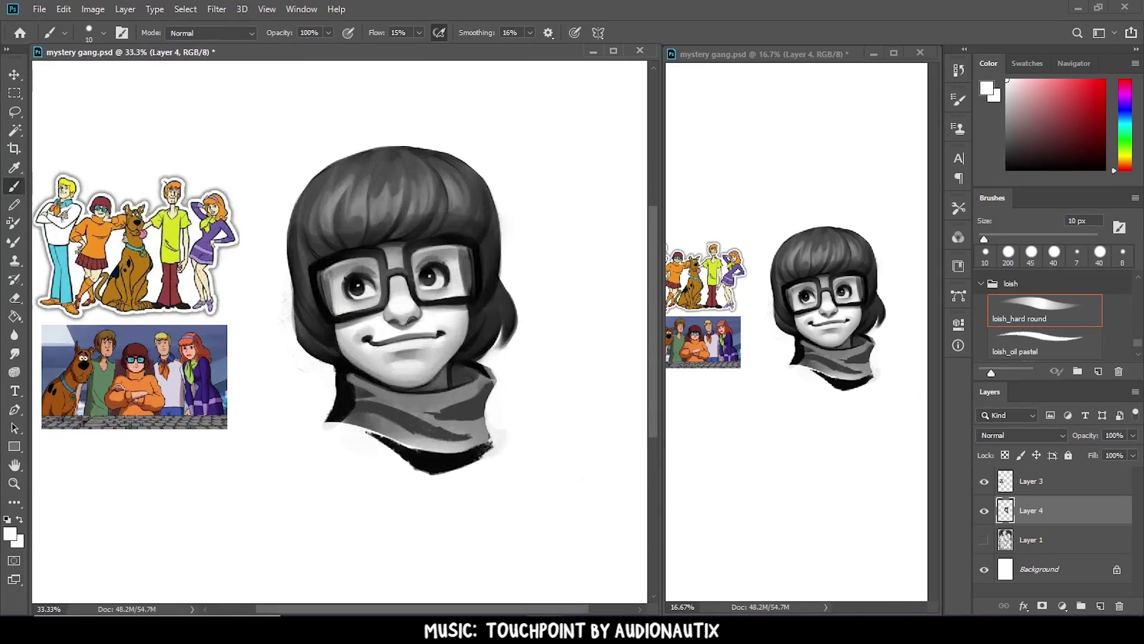
key("ctrl+plus")
left_click(330, 322, "alt")
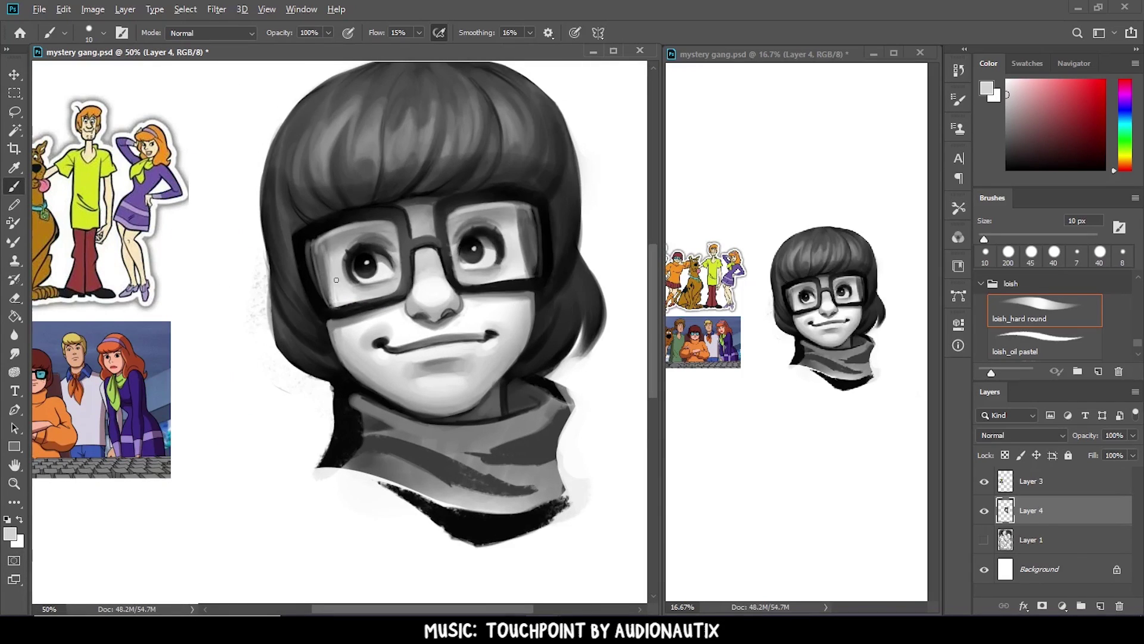
left_click_drag(520, 212, 525, 268)
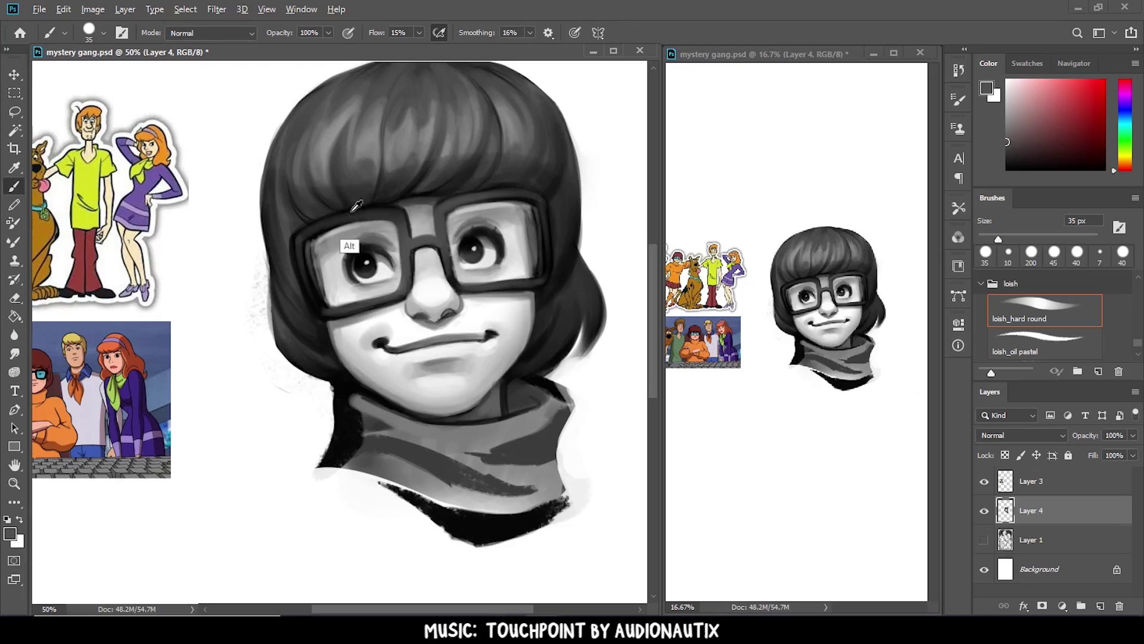
left_click(356, 206, "alt")
left_click_drag(396, 228, 318, 264)
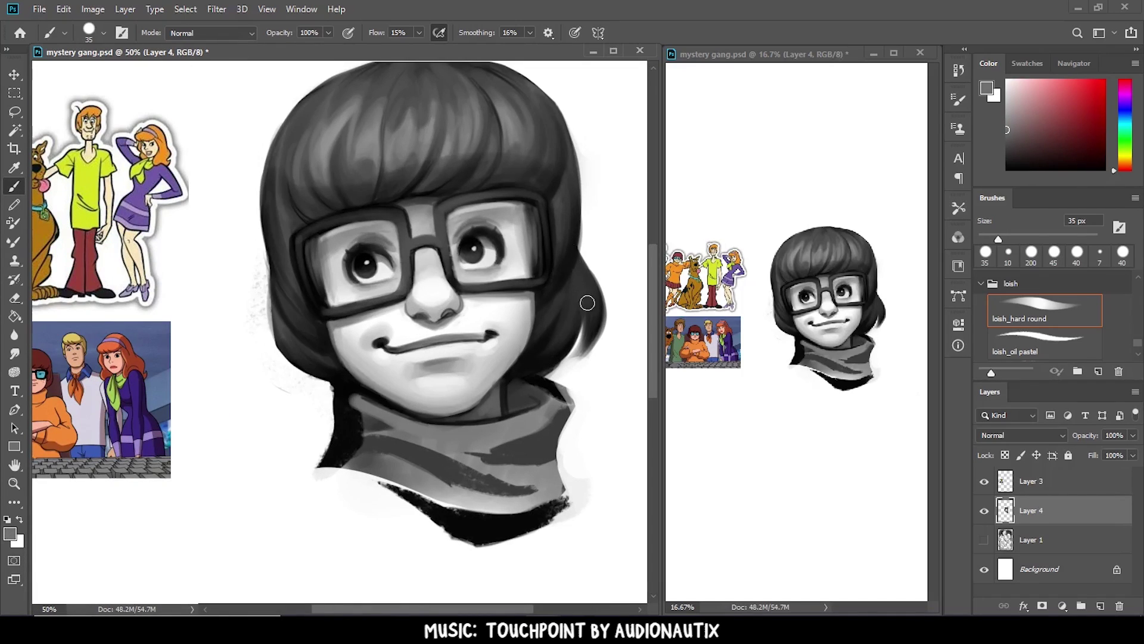
key("bracketleft")
key("bracketleft")
key("bracketleft")
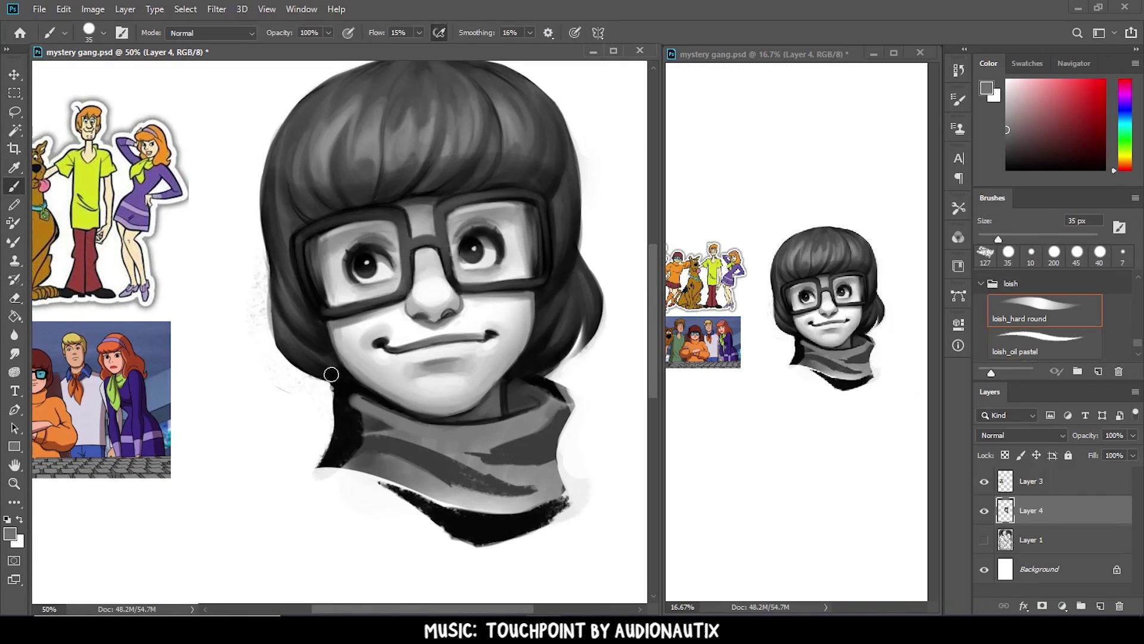
left_click(314, 362, "alt")
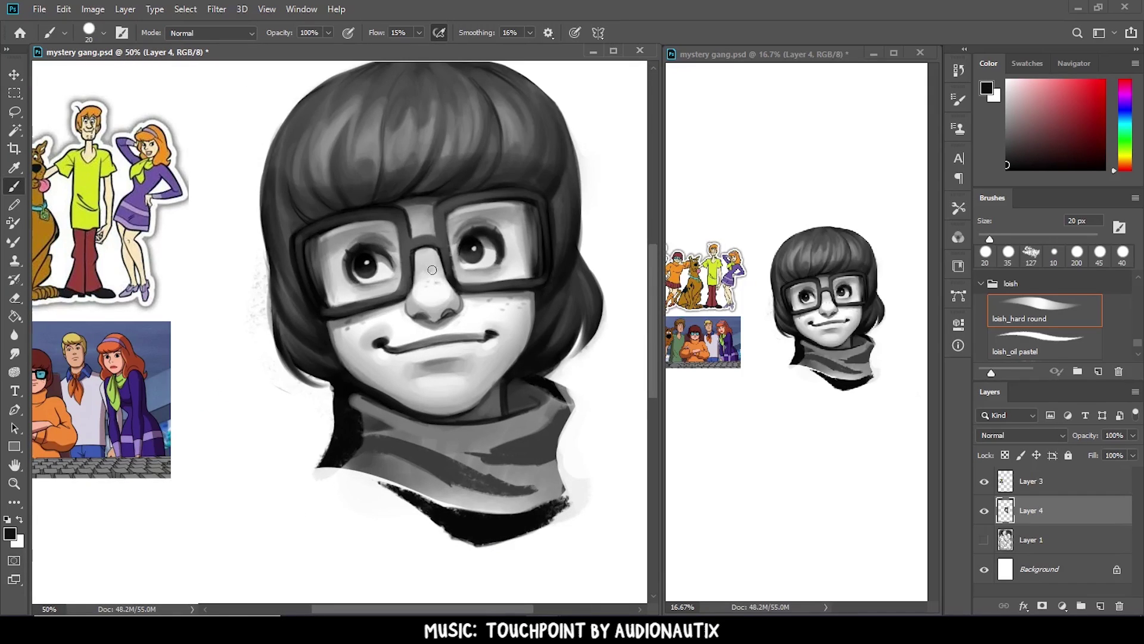
key("ctrl+minus")
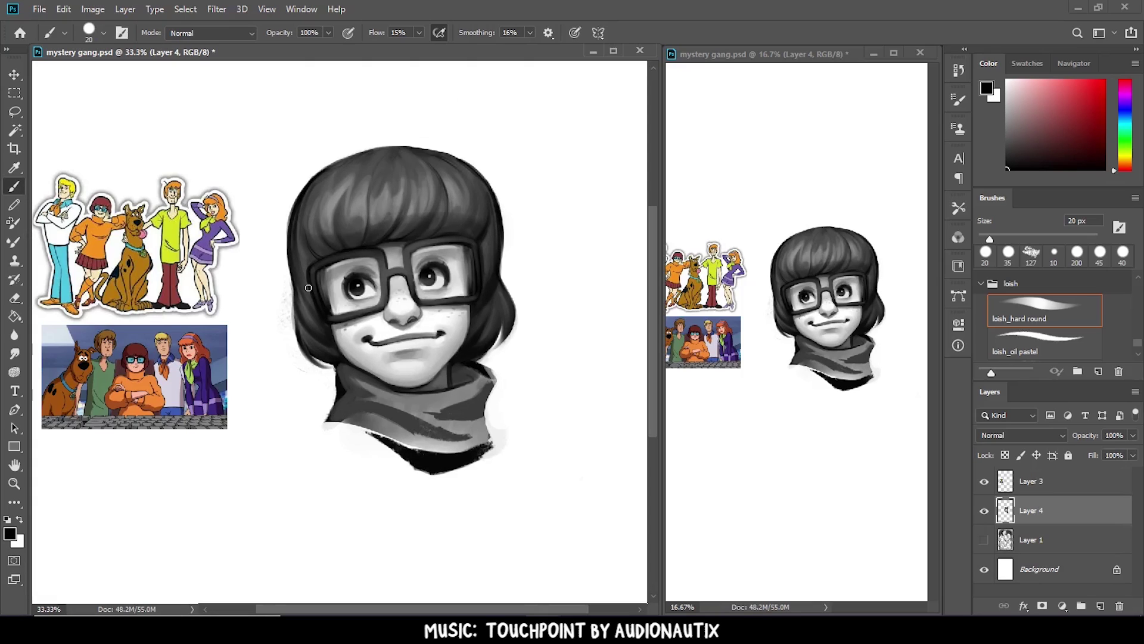
Step: Apply a Liquify warp to the portrait and reset the brush colour to black
key("ctrl+shift+x")
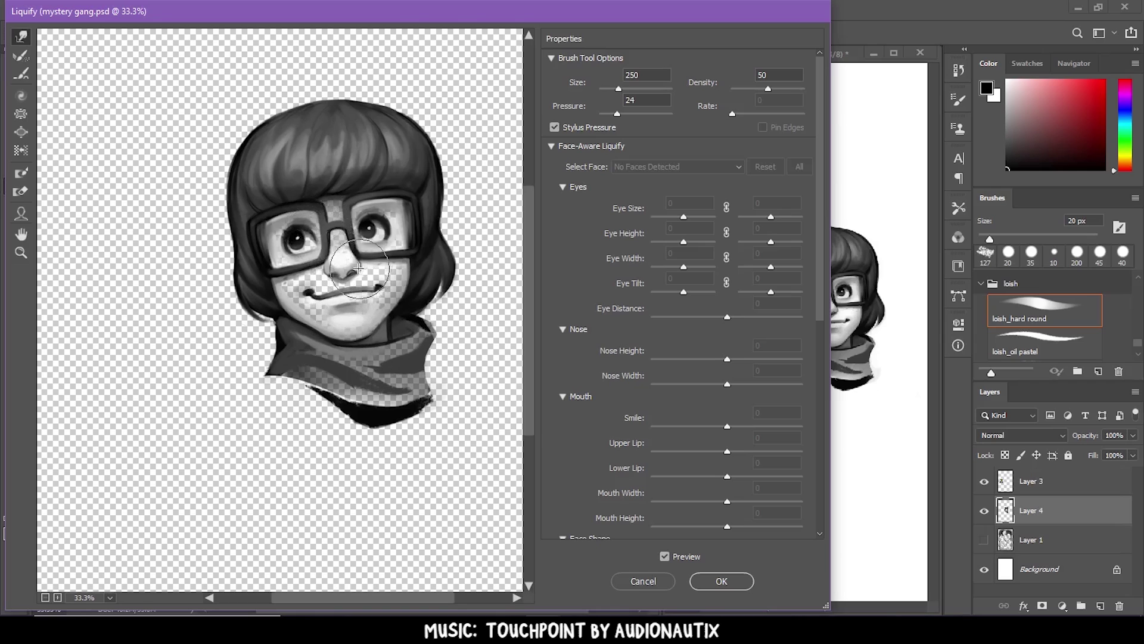
key("Return")
key("period")
key("period")
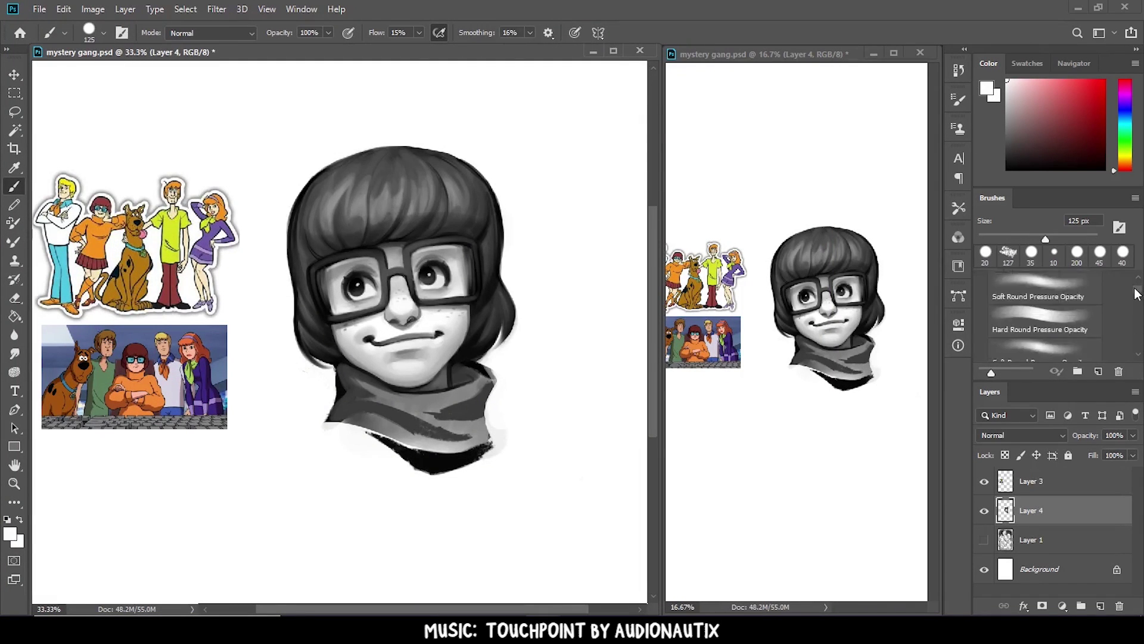
key("period")
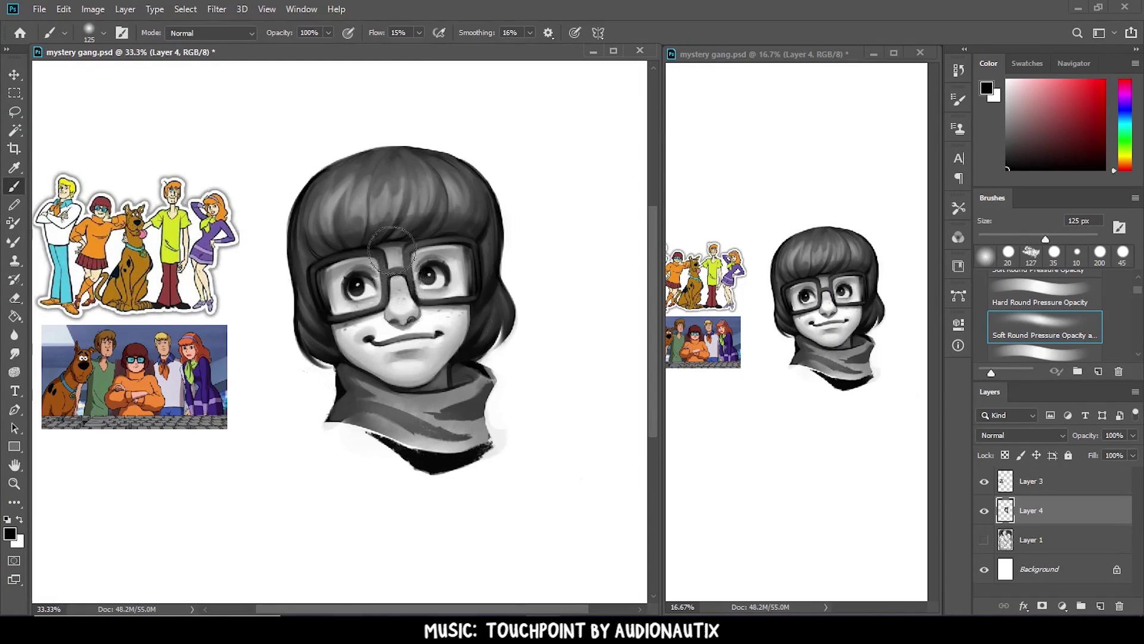
key("d")
Step: Show the pencil sketch layer and flip the canvas horizontally to check proportions
left_click(984, 540)
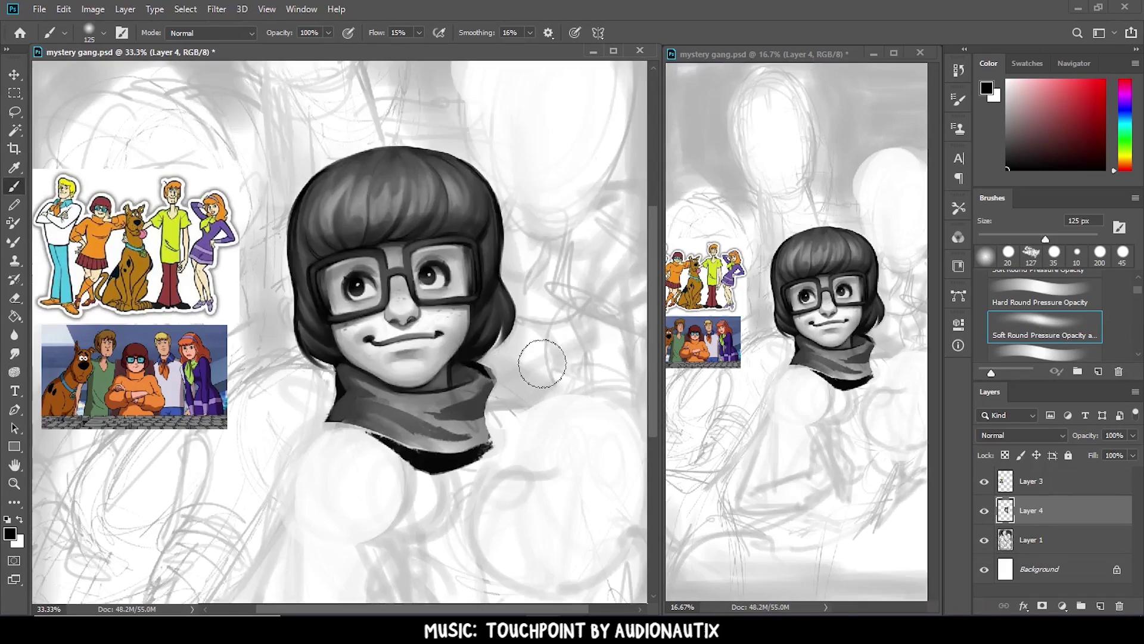
left_click(93, 9)
left_click(307, 273)
left_click(217, 9)
left_click(232, 121)
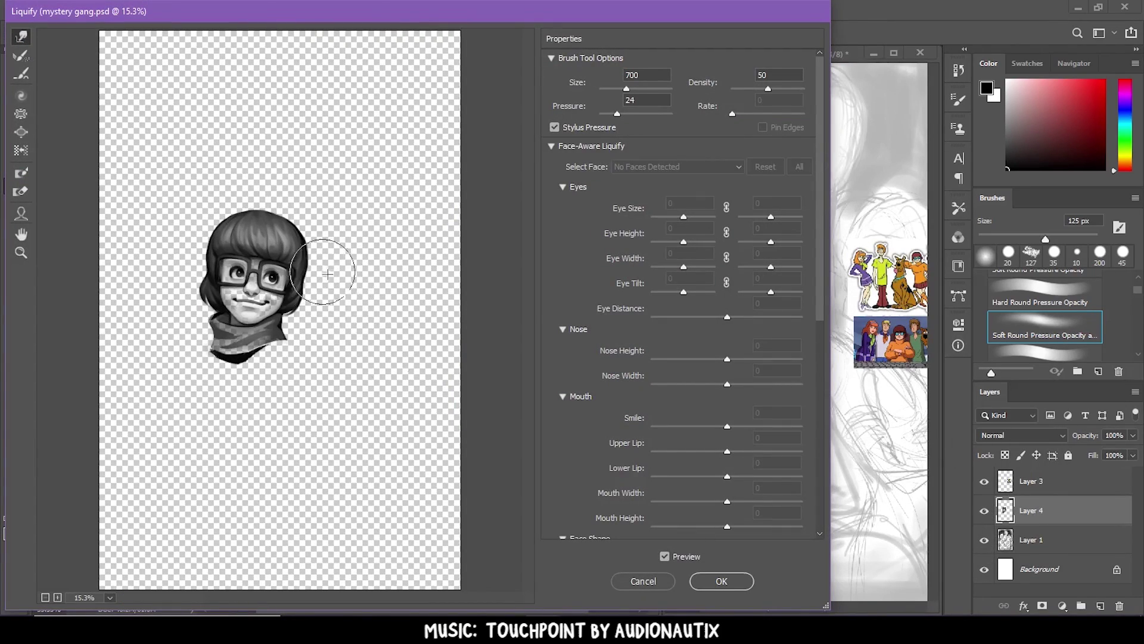
Step: Touch up the face with a lighter sampled skin tone, alternating brush and eraser
key("e")
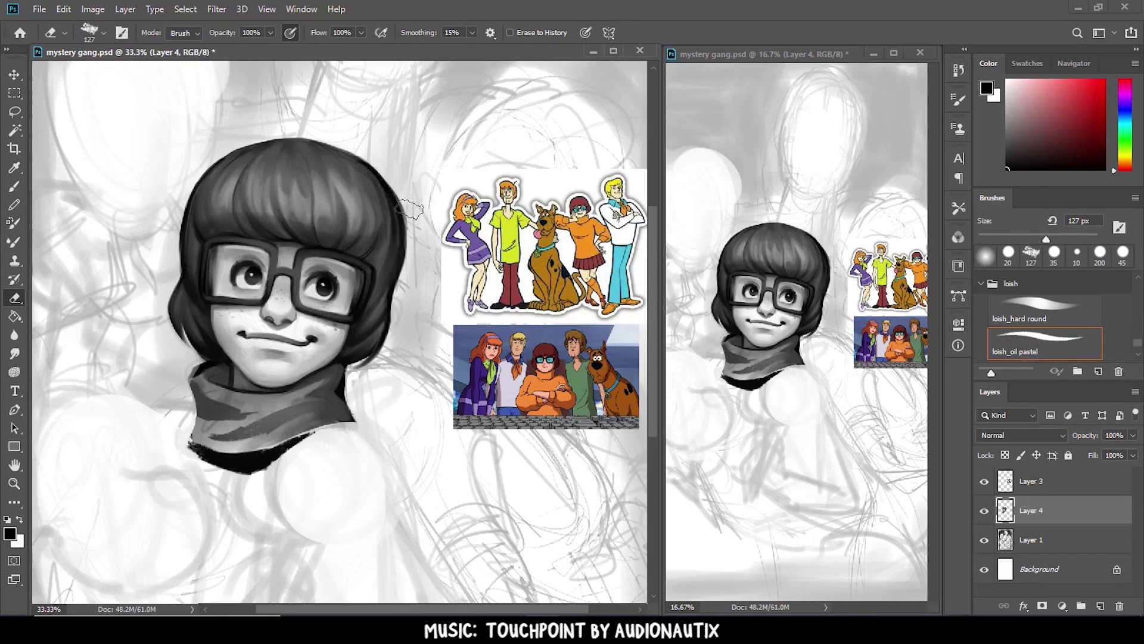
key("b")
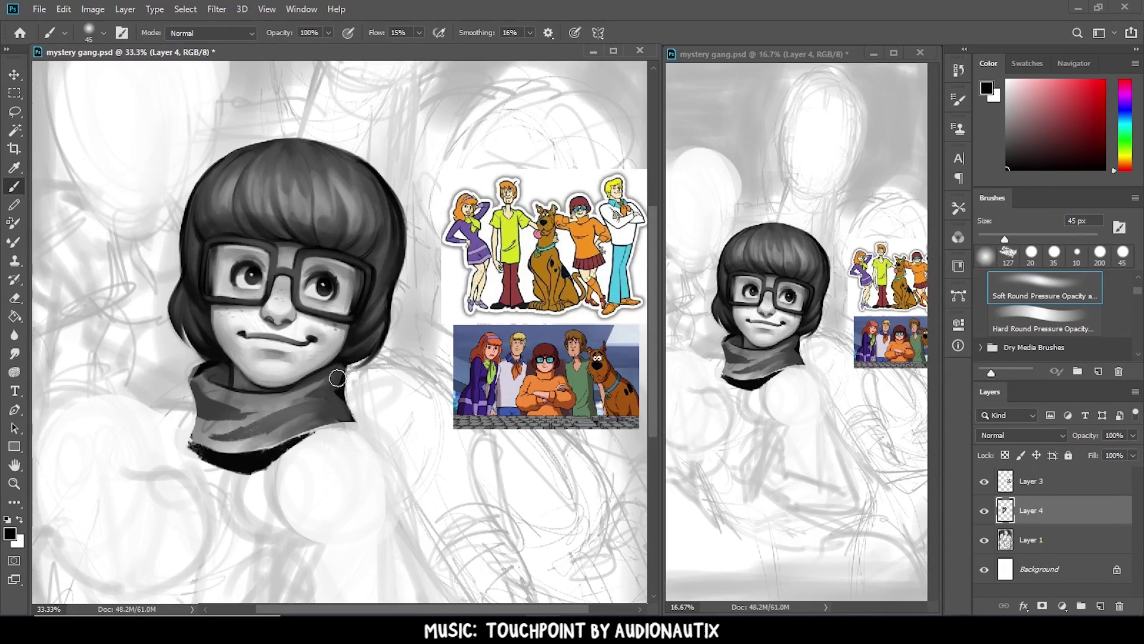
left_click_drag(338, 378, 336, 350)
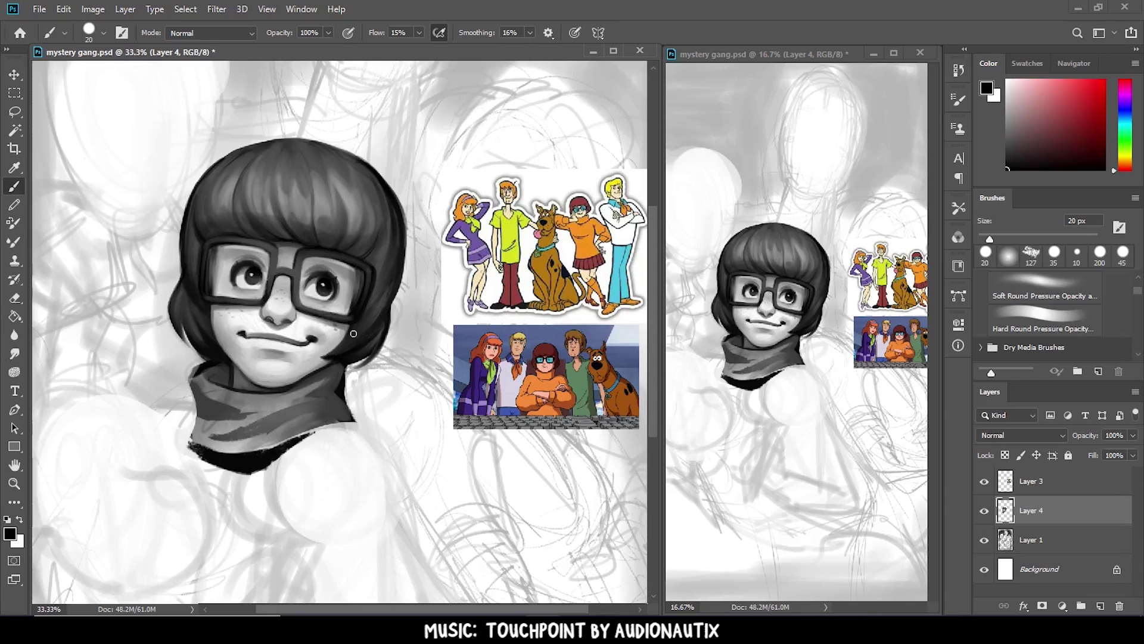
left_click(205, 282, "alt")
key("e")
scroll(177, 137, "down", 1)
key("b")
key("x")
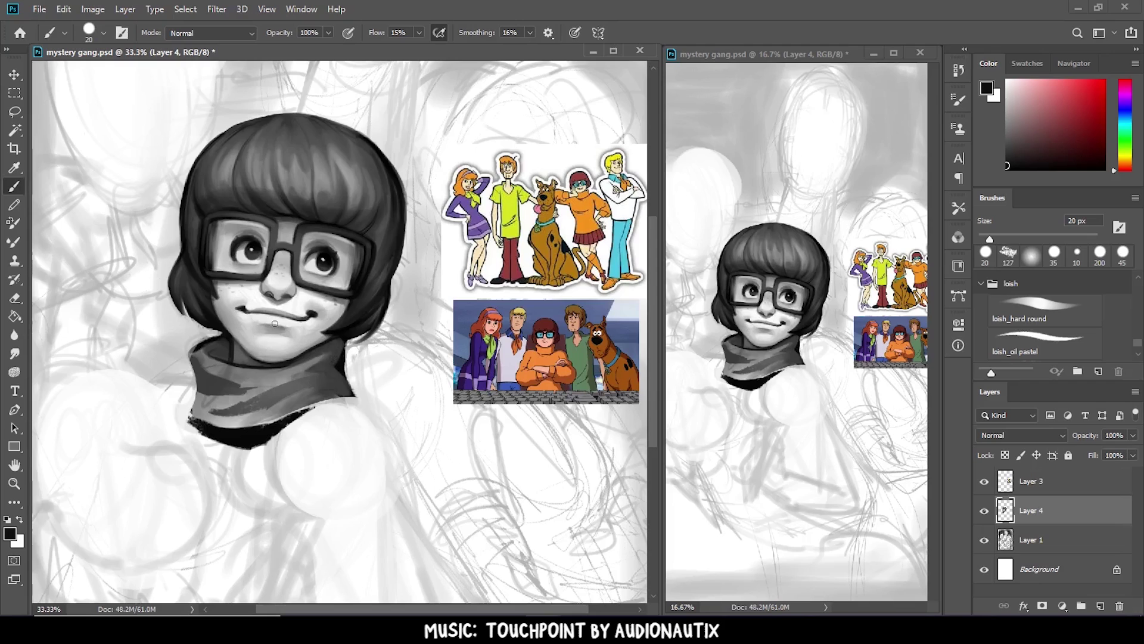
key("ctrl+plus")
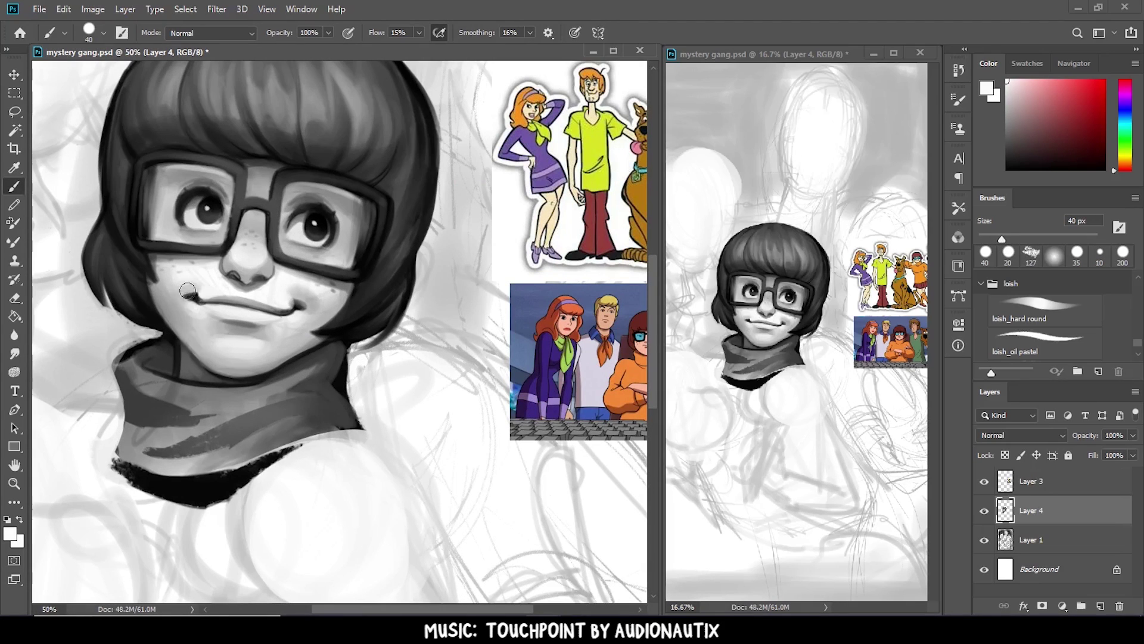
Step: Flip the canvas back to normal orientation and enlarge the brush to 150 px
left_click(93, 9)
left_click(280, 179)
key("d")
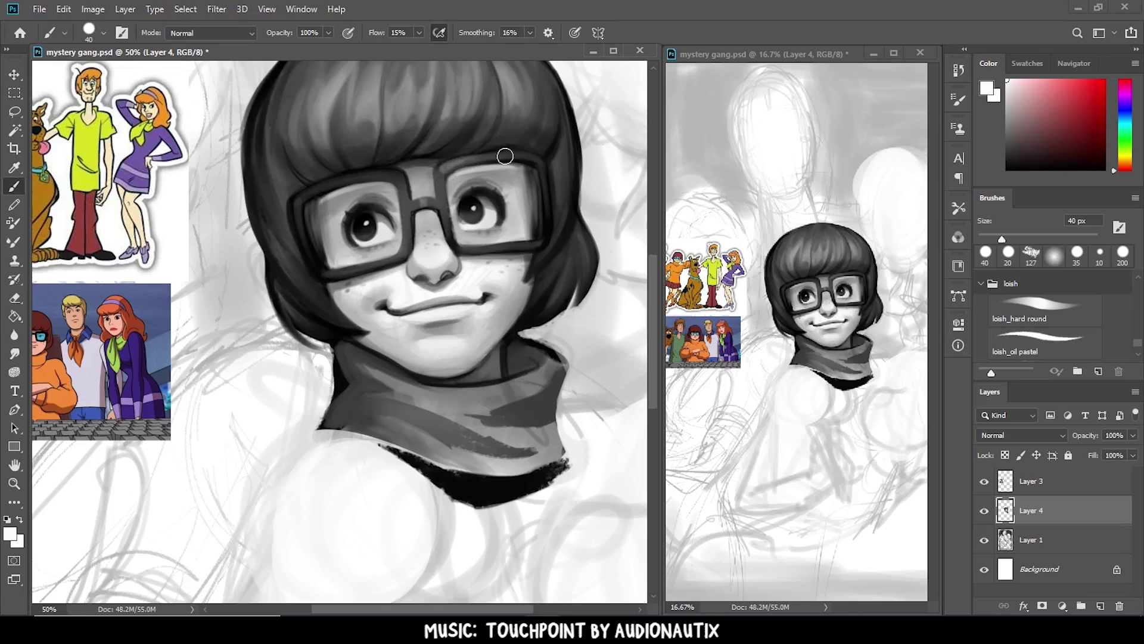
key("ctrl+minus")
key("ctrl+minus")
key("e")
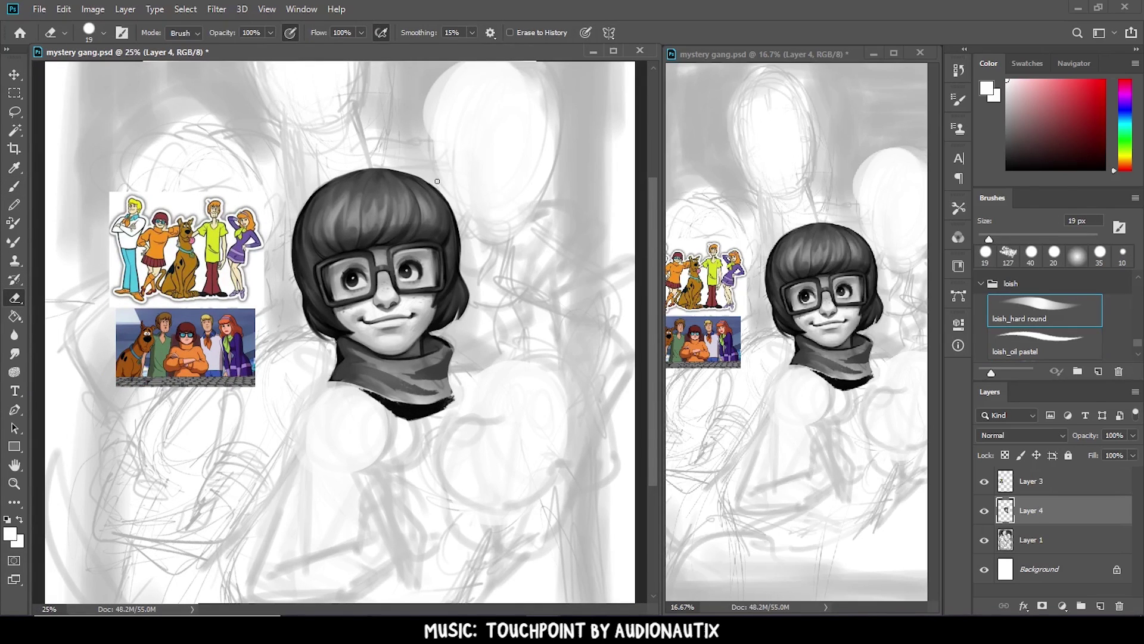
key("ctrl+plus")
key("b")
key("x")
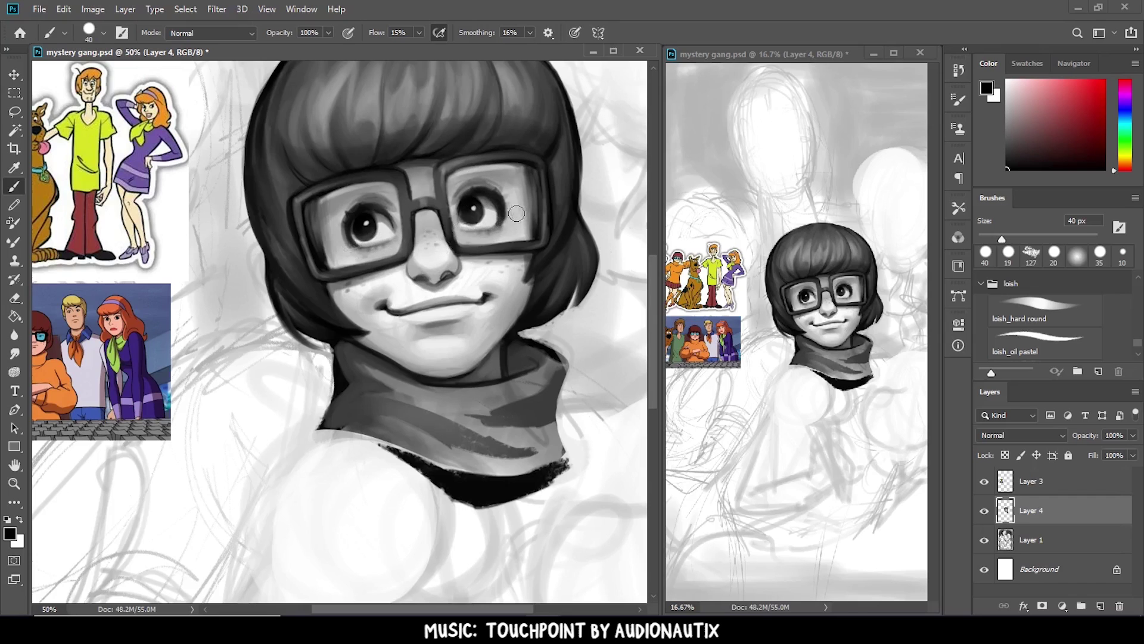
key("bracketright")
key("bracketright")
key("bracketright")
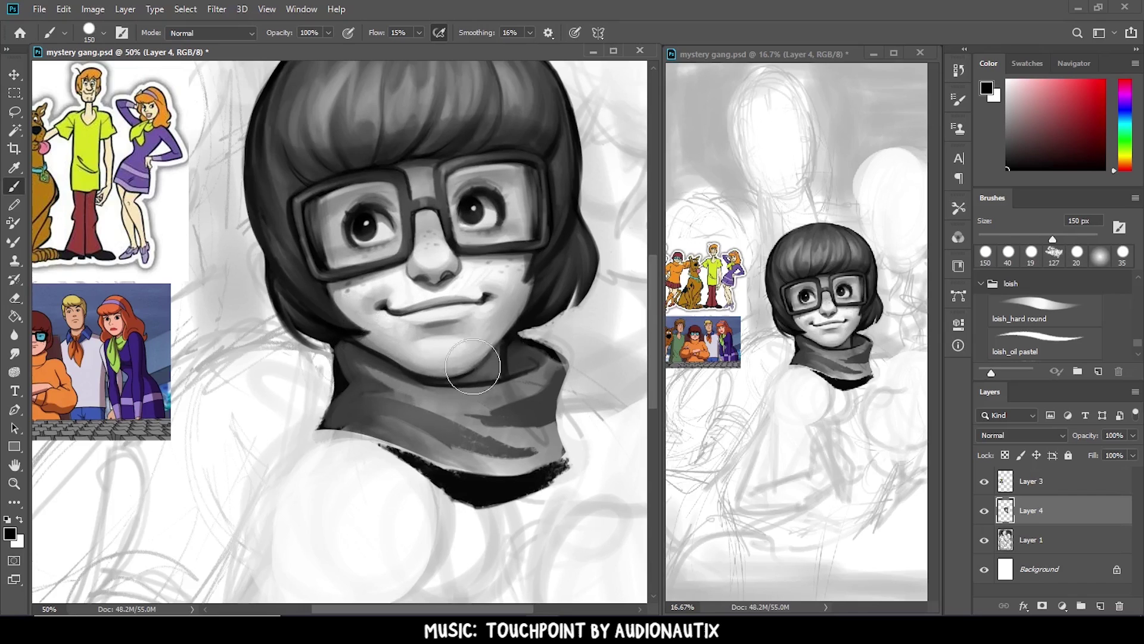
Step: Paint a soft white highlight on the hair and hide the reference images layer
key("ctrl+minus")
key("ctrl+minus")
key("ctrl+plus")
key("x")
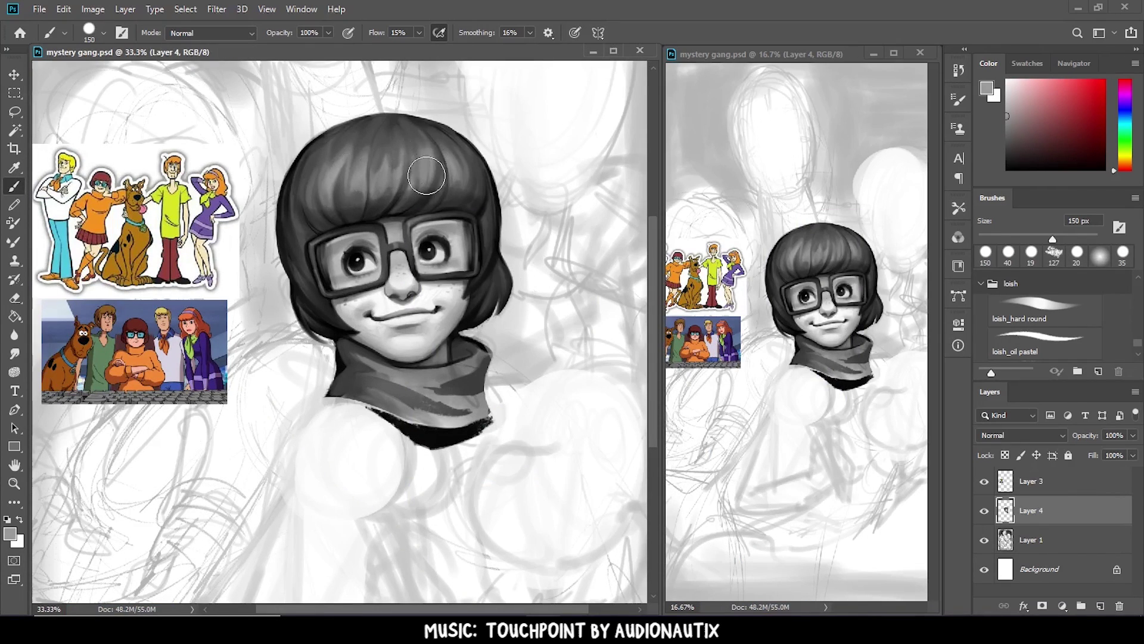
left_click_drag(427, 176, 412, 149)
key("x")
key("bracketright")
key("bracketright")
key("bracketright")
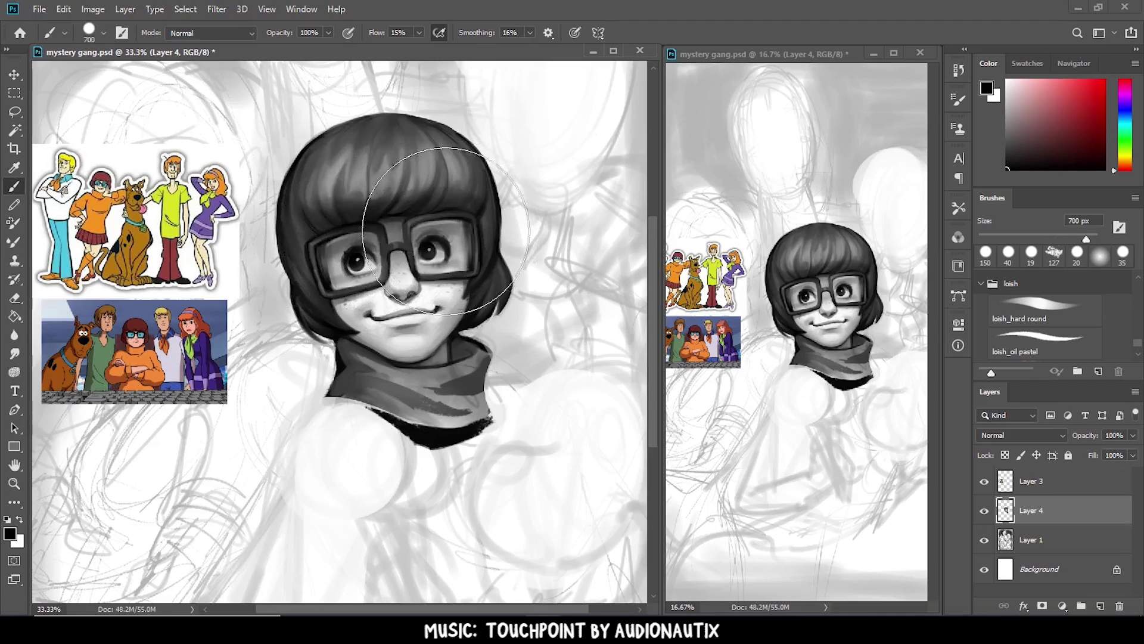
key("ctrl+minus")
left_click(984, 481)
left_click(984, 482)
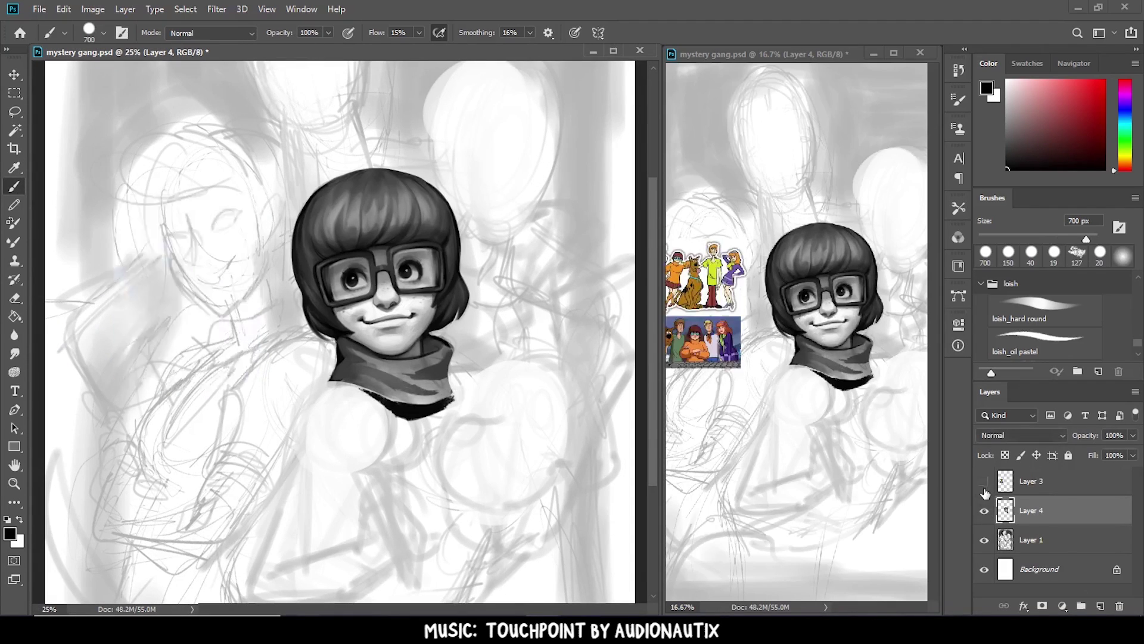
Step: Add a new Multiply layer and paint pink skin tone over the face with oil pastel
left_click(1101, 605)
left_click(1037, 84)
left_click(1045, 343)
left_click(1021, 435)
left_click(1013, 304)
left_click_drag(334, 310, 435, 286)
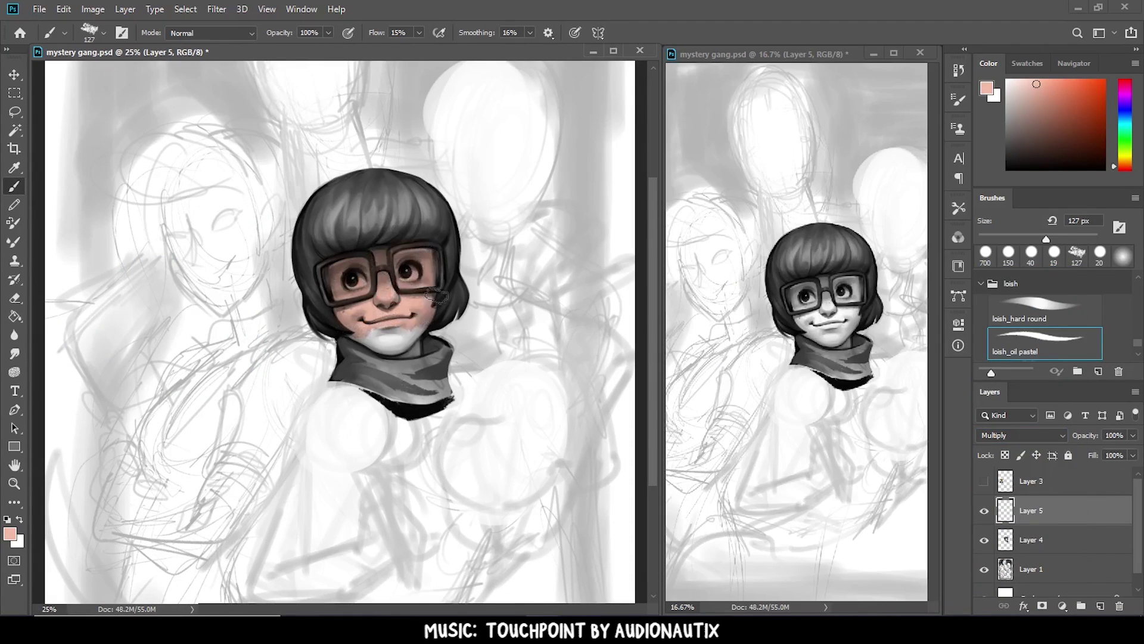
key("ctrl+plus")
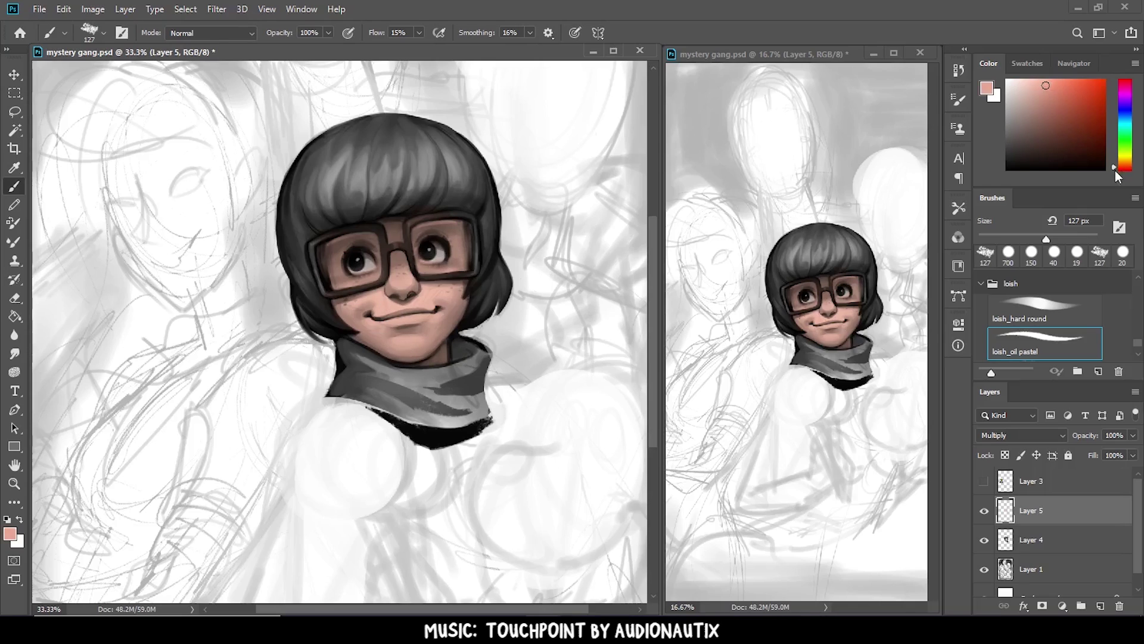
Step: Blush both cheeks red and paint brown over the hair
left_click(1116, 170)
left_click_drag(339, 292, 375, 298)
left_click_drag(441, 280, 476, 286)
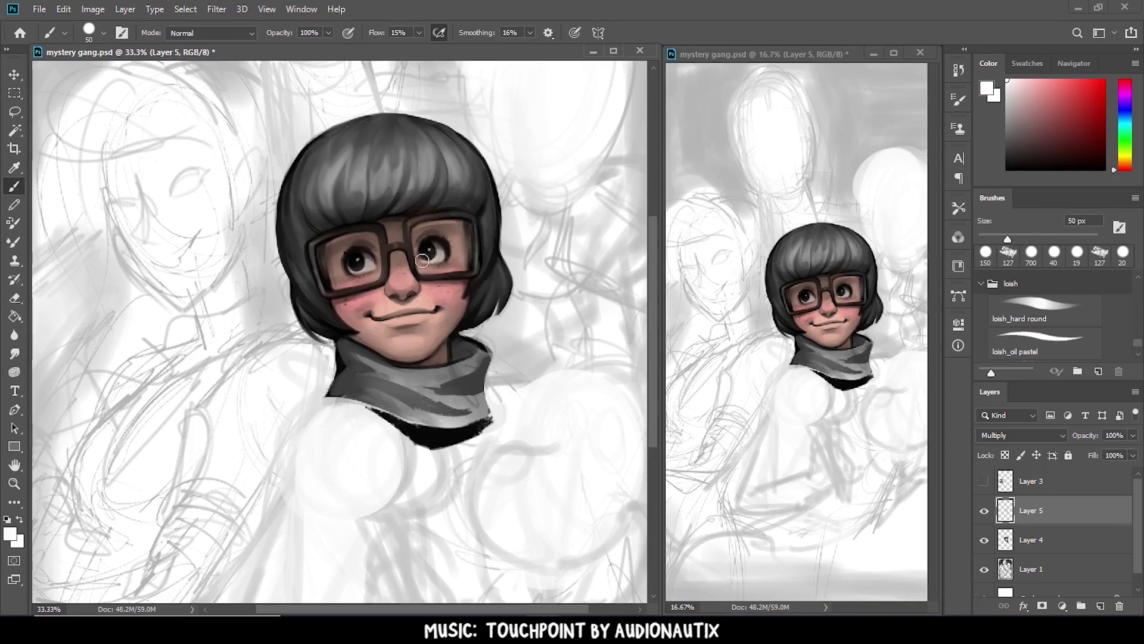
left_click_drag(322, 203, 441, 173)
left_click_drag(333, 179, 453, 190)
mouse_move(292, 197)
left_mouse_down()
mouse_move(417, 131)
mouse_move(316, 229)
mouse_move(450, 183)
mouse_move(491, 199)
left_mouse_up()
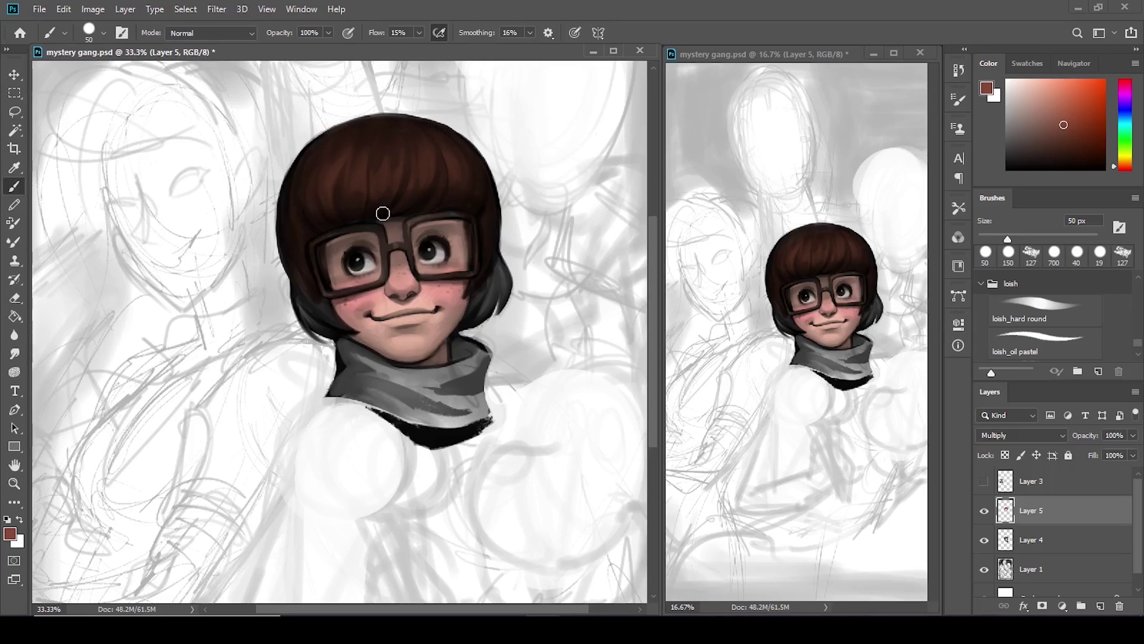
Step: Paint the turtleneck orange with a brighter orange on its left side, showing the reference images
left_click(1073, 79)
left_click_drag(358, 369, 483, 352)
left_click_drag(400, 393, 489, 381)
left_click(984, 481)
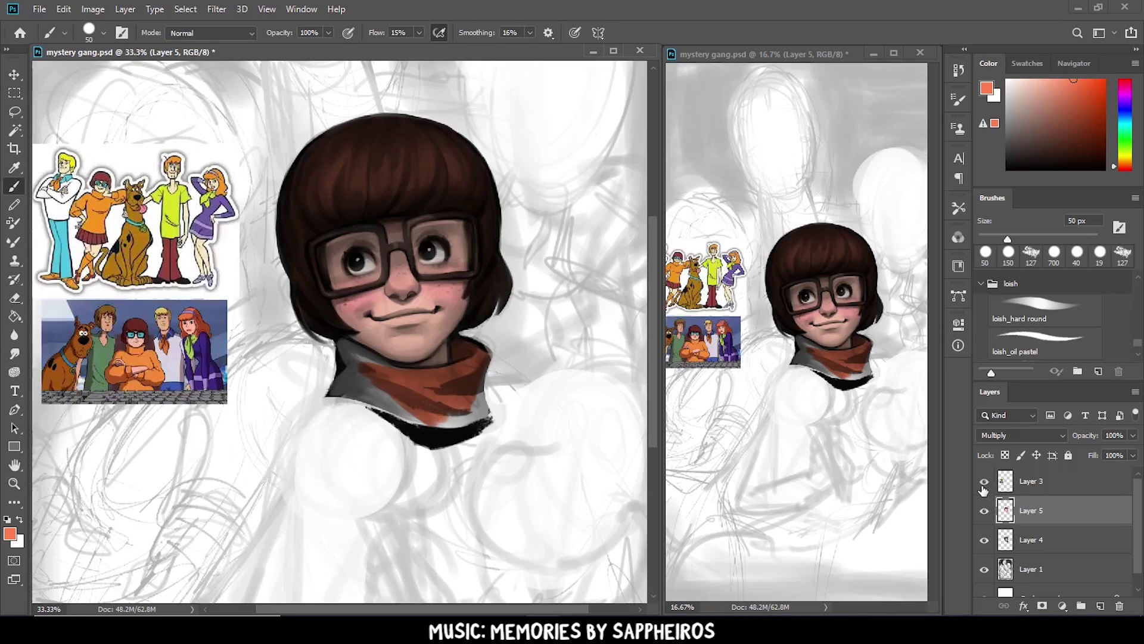
left_click(1082, 79)
left_click_drag(417, 414, 375, 387)
Step: Tint the hair dark red with a 60 px brush and hide the pencil sketch layer
left_click(1076, 124)
left_click_drag(334, 160, 319, 212)
key("bracketright")
mouse_move(381, 167)
left_mouse_down()
mouse_move(417, 191)
mouse_move(361, 273)
left_mouse_up()
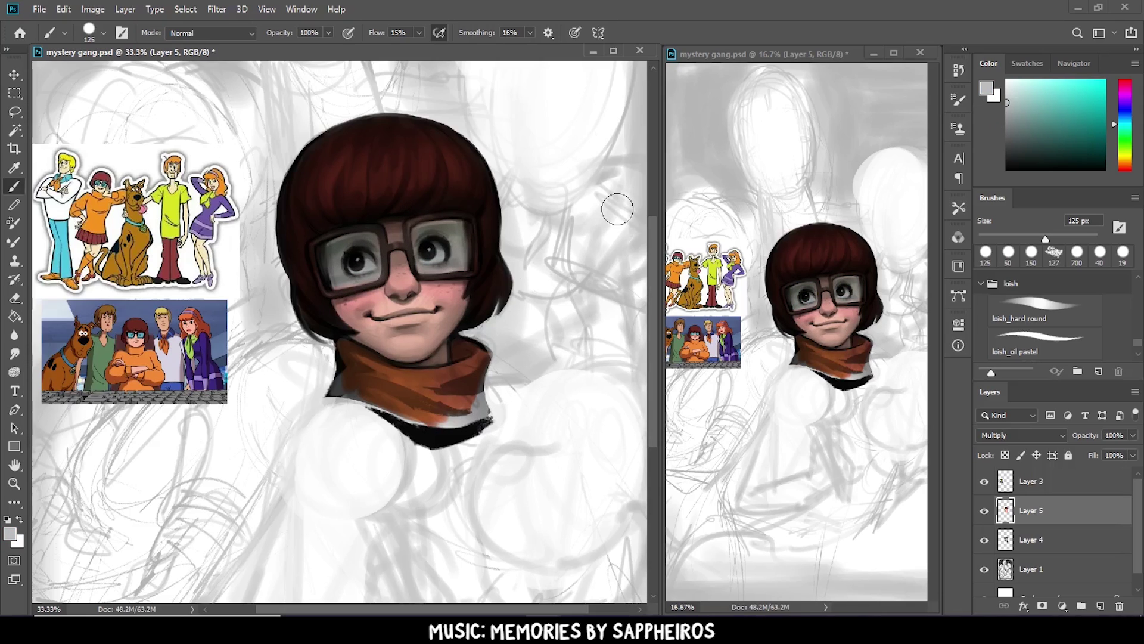
left_click(399, 316, "alt")
key("bracketleft")
key("bracketleft")
key("bracketleft")
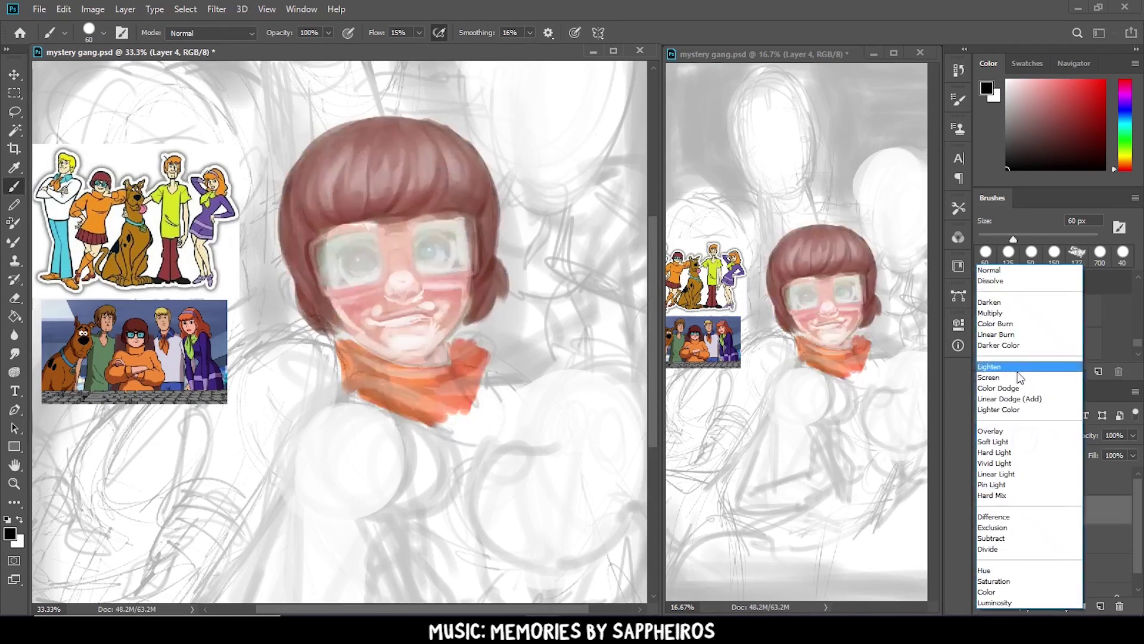
left_click(984, 570)
key("ctrl+minus")
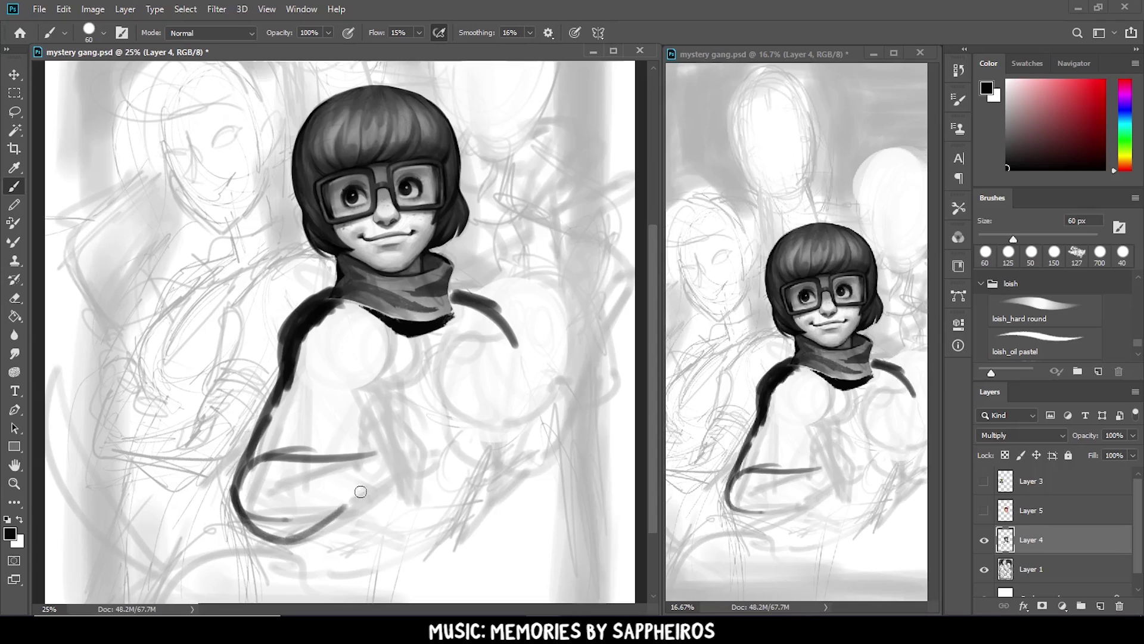
Step: Sketch the magnifying glass circle, its handle, and the hand and forearm gripping it
left_click_drag(361, 491, 411, 470)
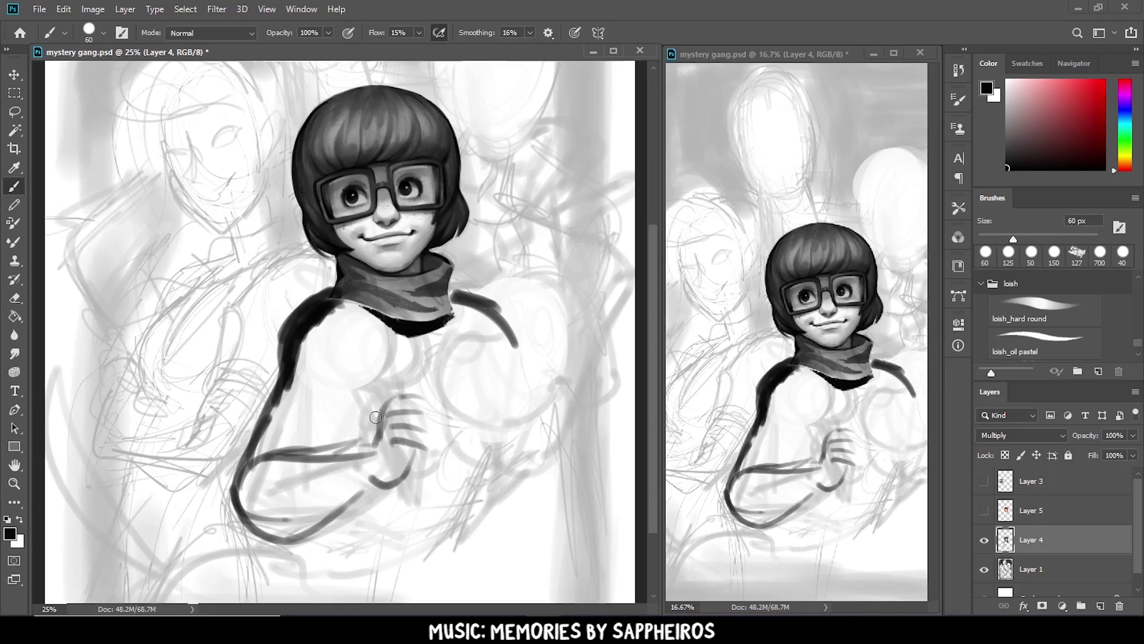
left_click_drag(369, 394, 406, 452)
mouse_move(357, 316)
left_mouse_down()
mouse_move(357, 378)
mouse_move(407, 429)
mouse_move(280, 453)
left_mouse_up()
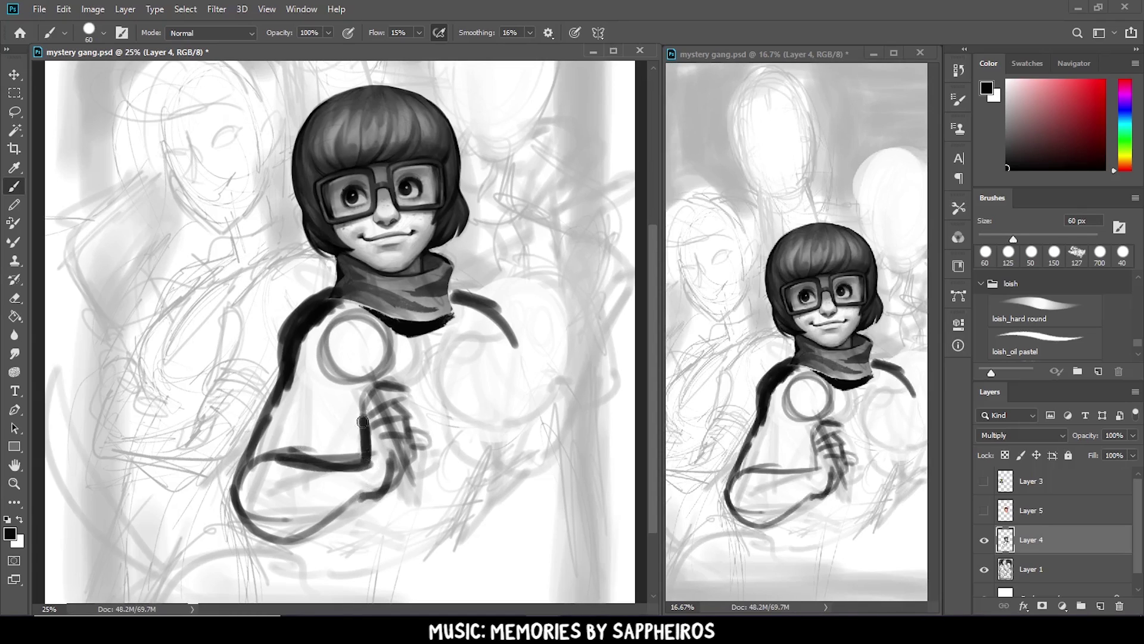
left_click_drag(295, 358, 226, 513)
Step: Outline the arms with dark lines, shade the shoulders, and fill the sweater with flat grey
left_click_drag(519, 370, 572, 537)
left_click_drag(489, 316, 519, 560)
left_click_drag(504, 365, 537, 554)
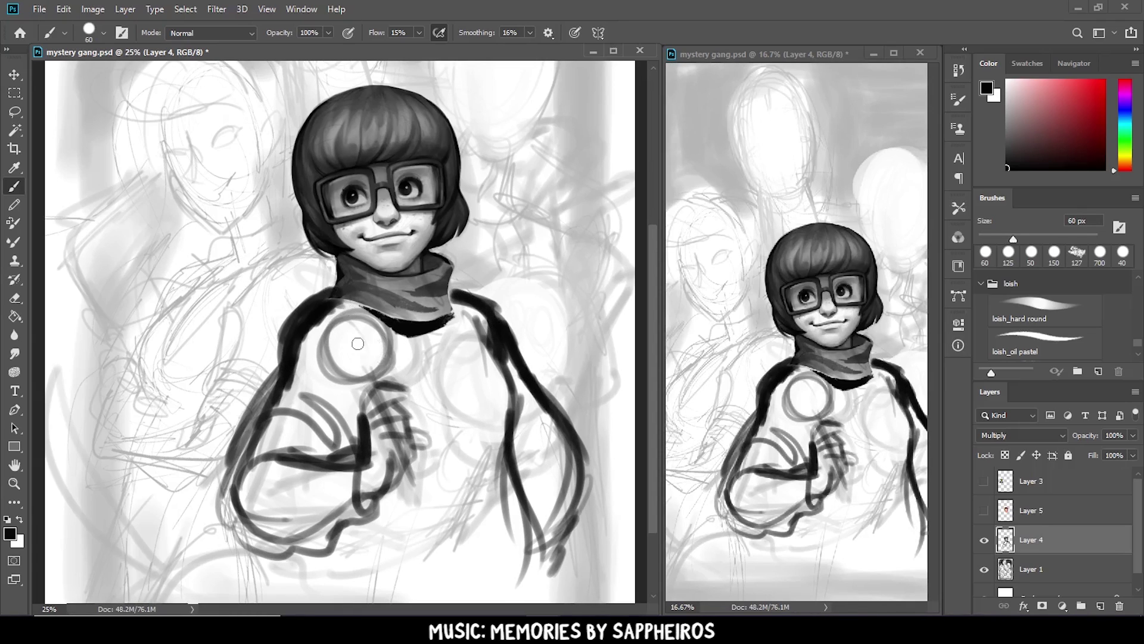
mouse_move(334, 316)
left_mouse_down()
mouse_move(363, 312)
mouse_move(453, 417)
mouse_move(471, 369)
left_mouse_up()
mouse_move(382, 358)
left_mouse_down()
mouse_move(268, 430)
mouse_move(360, 532)
mouse_move(476, 358)
mouse_move(346, 369)
mouse_move(327, 473)
left_mouse_up()
Step: Outline the arm and forearm with dark strokes using a 60 px black brush
key("d")
key("bracketleft")
key("bracketleft")
key("bracketleft")
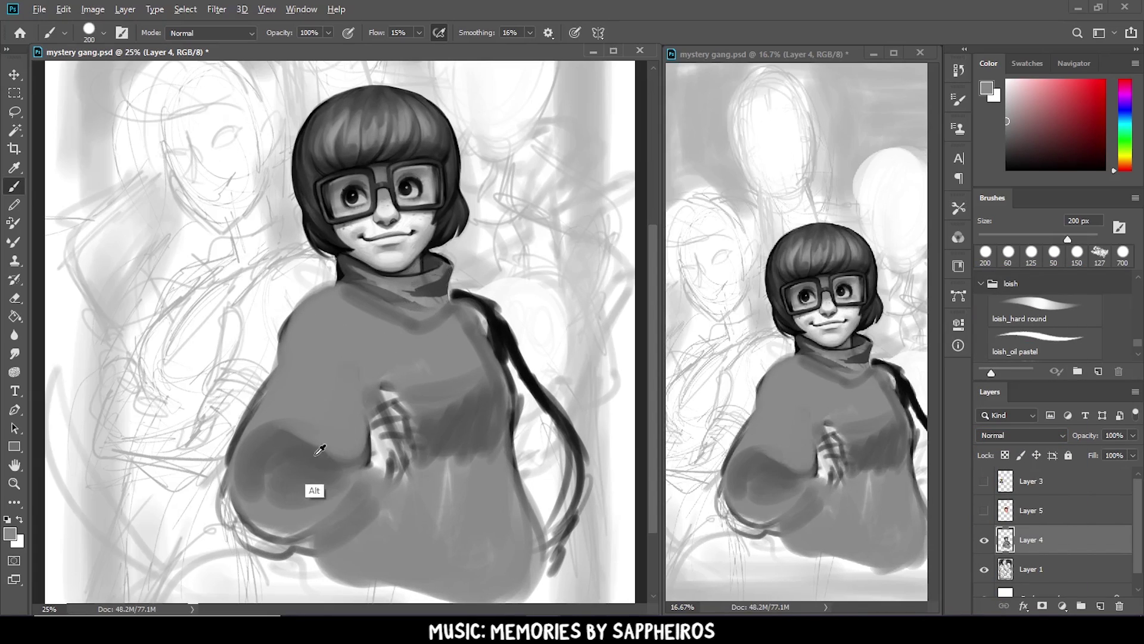
left_click_drag(351, 358, 281, 453)
left_click_drag(238, 417, 333, 536)
key("ctrl+minus")
left_click_drag(356, 442, 276, 441)
left_click_drag(300, 386, 342, 424)
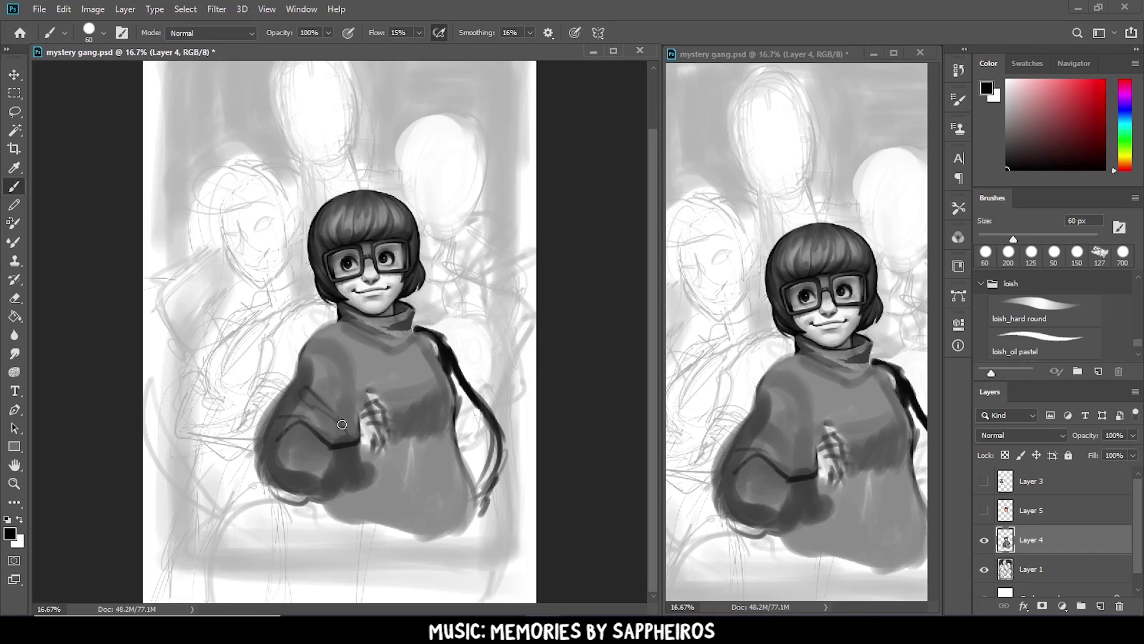
Step: Paint sampled sweater grey over the dark arm outlines and darken the right arm
left_click(362, 406, "alt")
key("bracketright")
key("bracketright")
key("bracketright")
mouse_move(334, 382)
left_mouse_down()
mouse_move(298, 464)
mouse_move(280, 370)
mouse_move(262, 453)
mouse_move(322, 506)
left_mouse_up()
key("e")
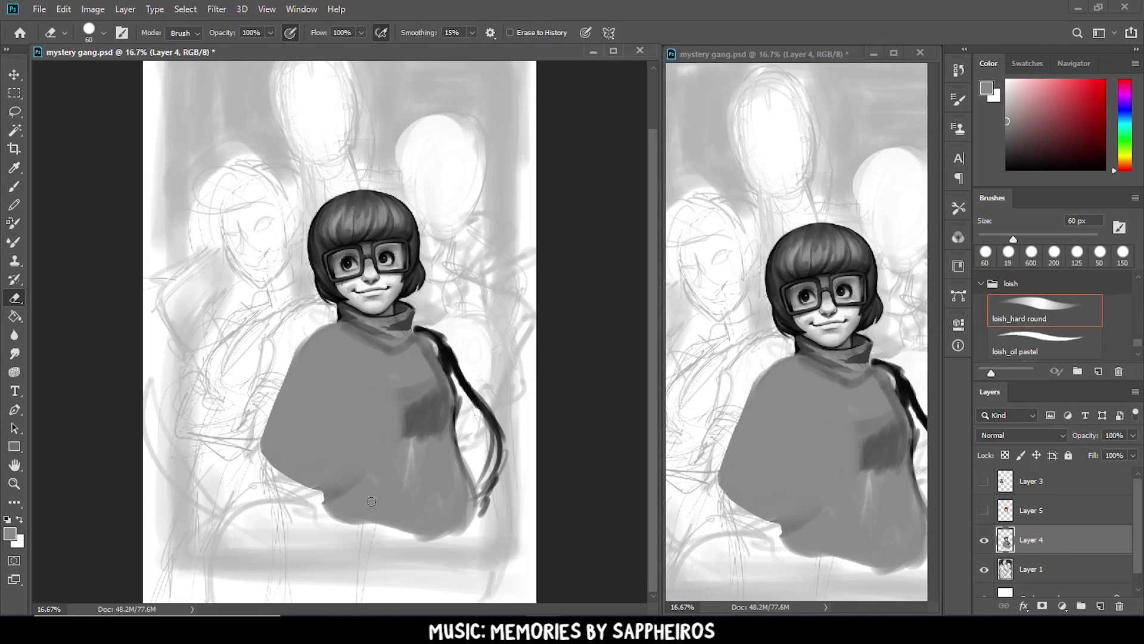
key("b")
left_click(417, 417, "alt")
mouse_move(477, 381)
left_mouse_down()
mouse_move(344, 426)
mouse_move(460, 408)
left_mouse_up()
mouse_move(268, 471)
left_mouse_down()
mouse_move(406, 495)
mouse_move(268, 476)
left_mouse_up()
Step: Paint light highlights on the upper-left sweater with a 125 px brush
key("x")
left_click_drag(370, 459, 397, 434)
key("ctrl+z")
key("ctrl+z")
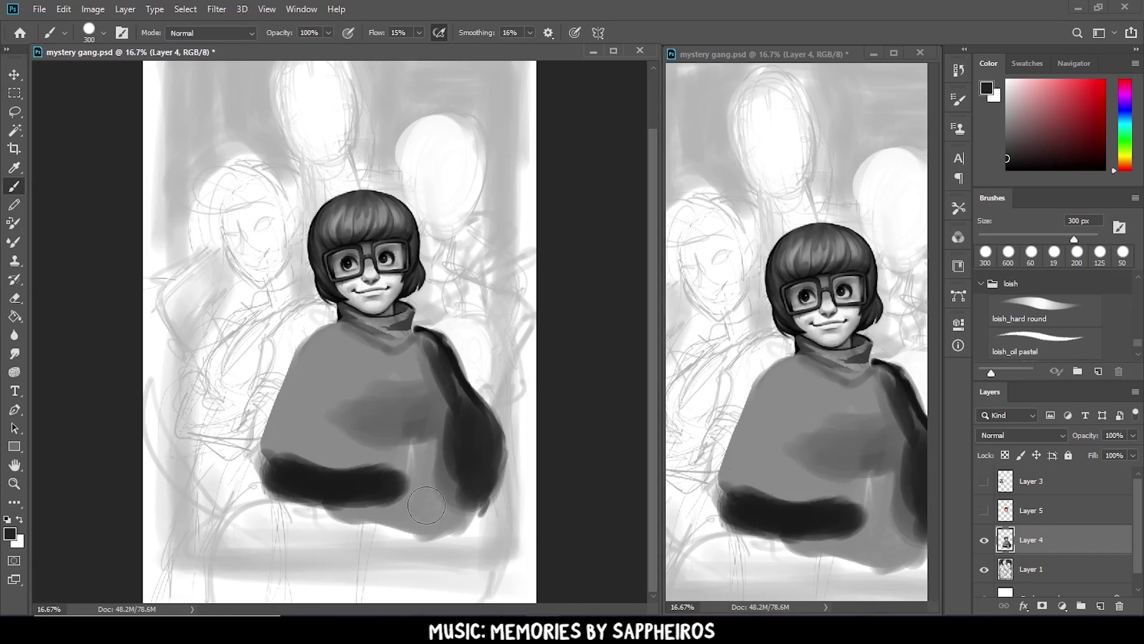
key("bracketleft")
key("bracketleft")
key("bracketleft")
mouse_move(352, 358)
left_mouse_down()
mouse_move(334, 388)
mouse_move(352, 400)
left_mouse_up()
Step: Paint the dark magnifier ring, darken the lower sleeve and hem, and regrey the sweater front
left_click(465, 443, "alt")
left_click_drag(325, 342, 355, 400)
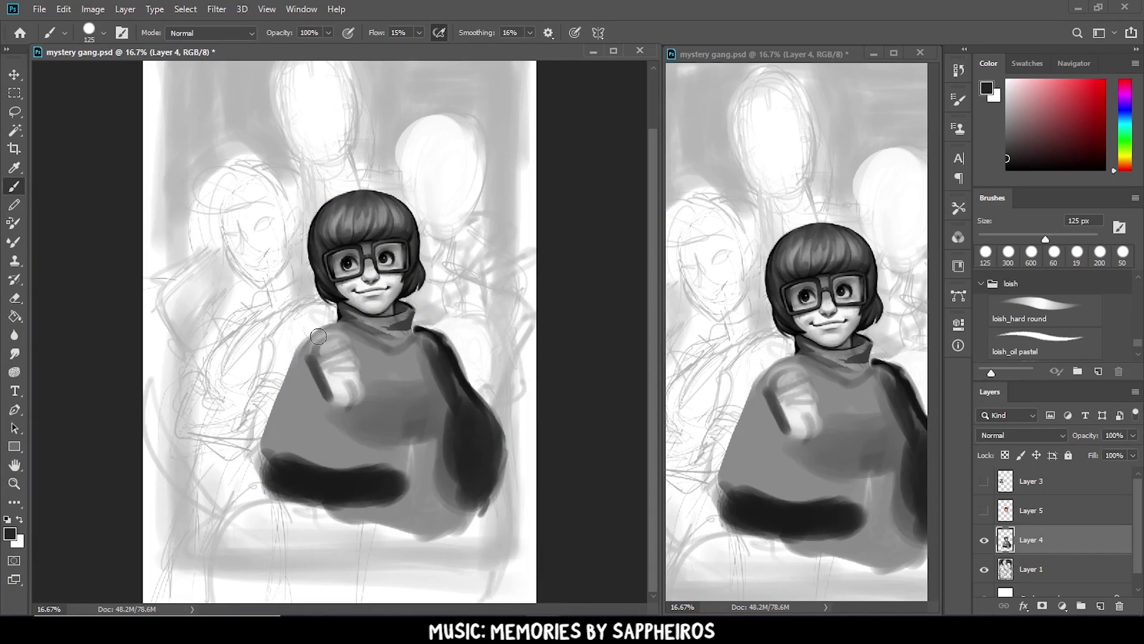
mouse_move(307, 304)
left_mouse_down()
mouse_move(351, 414)
mouse_move(265, 496)
mouse_move(477, 516)
left_mouse_up()
left_click(387, 417, "alt")
left_click_drag(447, 357, 452, 500)
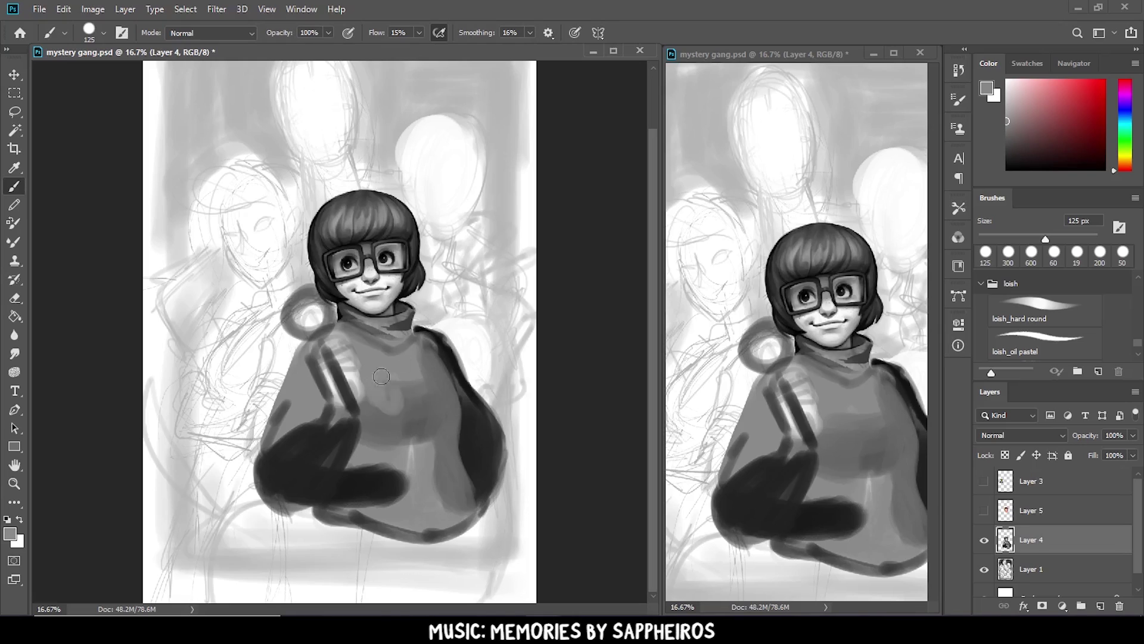
left_click_drag(375, 358, 441, 441)
left_click_drag(370, 513, 268, 432)
Step: Paint the light magnifier handle, a white lens, and the hand gripping the handle
key("ctrl+plus")
mouse_move(334, 358)
left_mouse_down()
mouse_move(352, 405)
mouse_move(339, 441)
left_mouse_up()
mouse_move(298, 286)
left_mouse_down()
mouse_move(263, 325)
mouse_move(280, 283)
mouse_move(337, 418)
left_mouse_up()
key("x")
key("x")
mouse_move(326, 376)
left_mouse_down()
mouse_move(334, 441)
mouse_move(370, 417)
mouse_move(352, 471)
mouse_move(312, 442)
mouse_move(370, 477)
left_mouse_up()
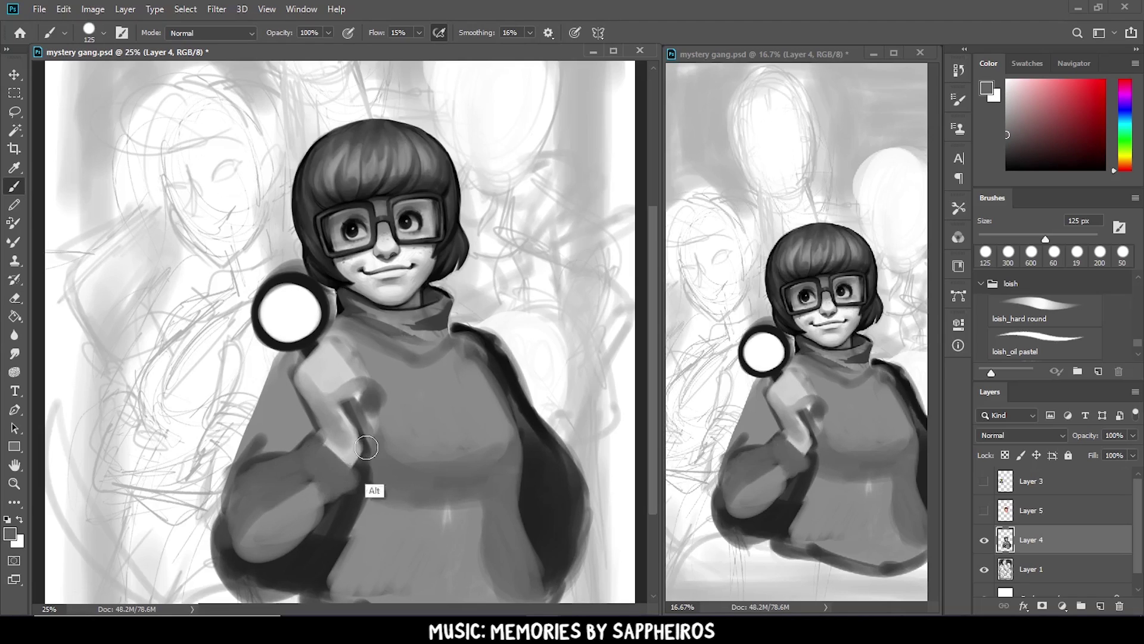
Step: Round the hand into a fist, repaint the chest light grey and darken the right torso
mouse_move(334, 429)
left_mouse_down()
mouse_move(274, 441)
mouse_move(279, 537)
left_mouse_up()
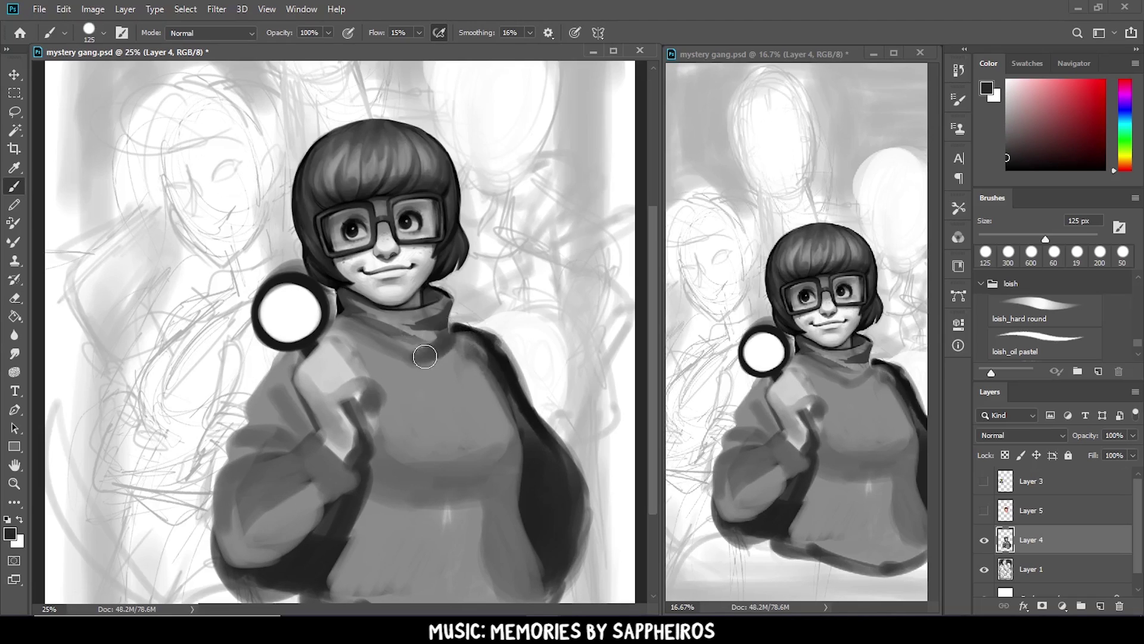
scroll(536, 529, "down", 2)
left_click_drag(358, 310, 429, 358)
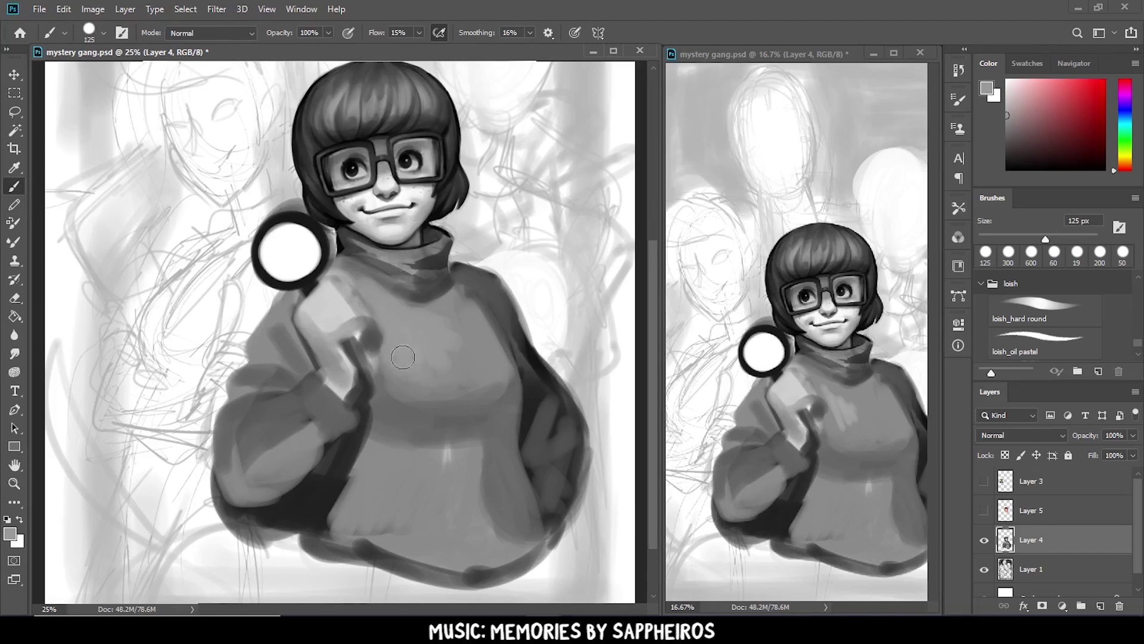
left_click_drag(370, 286, 477, 370)
left_click_drag(453, 268, 513, 334)
left_click(536, 381, "alt")
mouse_move(476, 310)
left_mouse_down()
mouse_move(513, 381)
mouse_move(511, 444)
left_mouse_up()
Step: Shade the waist and under the chest with sampled greys, then hide the rough sketch layer
left_click_drag(358, 471, 482, 453)
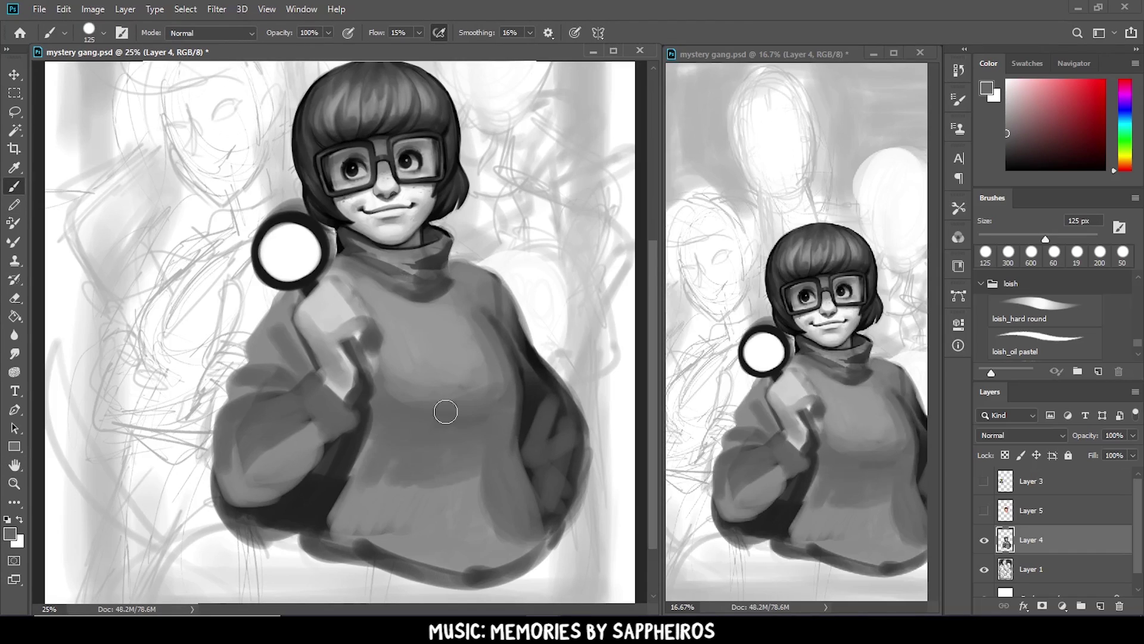
left_click_drag(376, 435, 459, 411)
left_click(537, 388, "alt")
left_click_drag(525, 316, 525, 524)
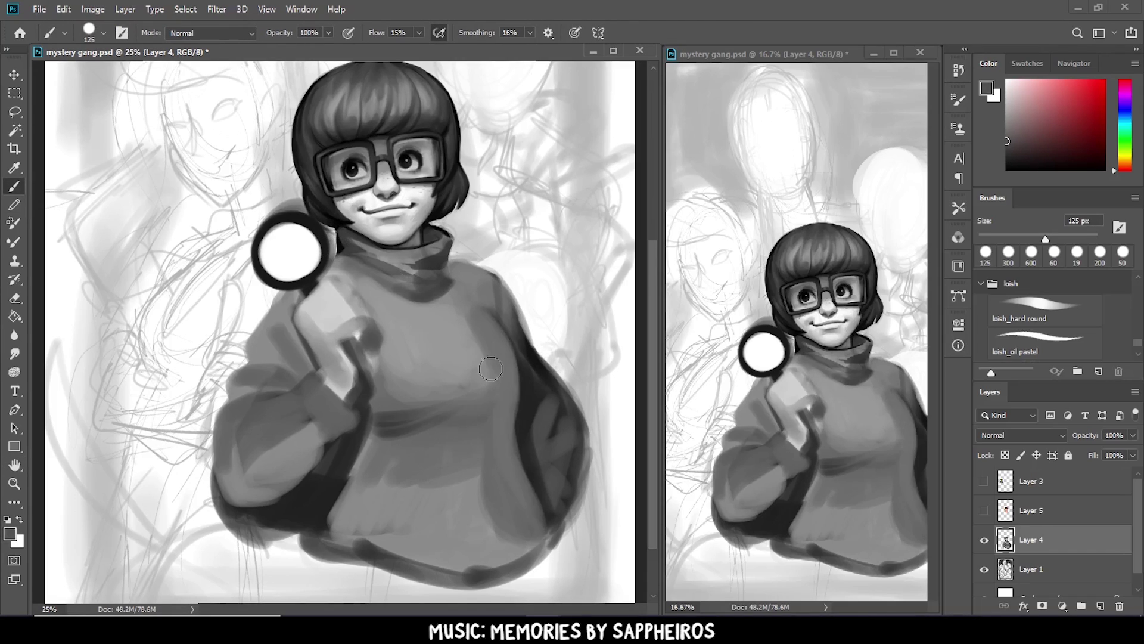
left_click(408, 330, "alt")
left_click(397, 397, "alt")
mouse_move(375, 417)
left_mouse_down()
mouse_move(477, 423)
mouse_move(464, 397)
mouse_move(507, 441)
left_mouse_up()
key("ctrl+plus")
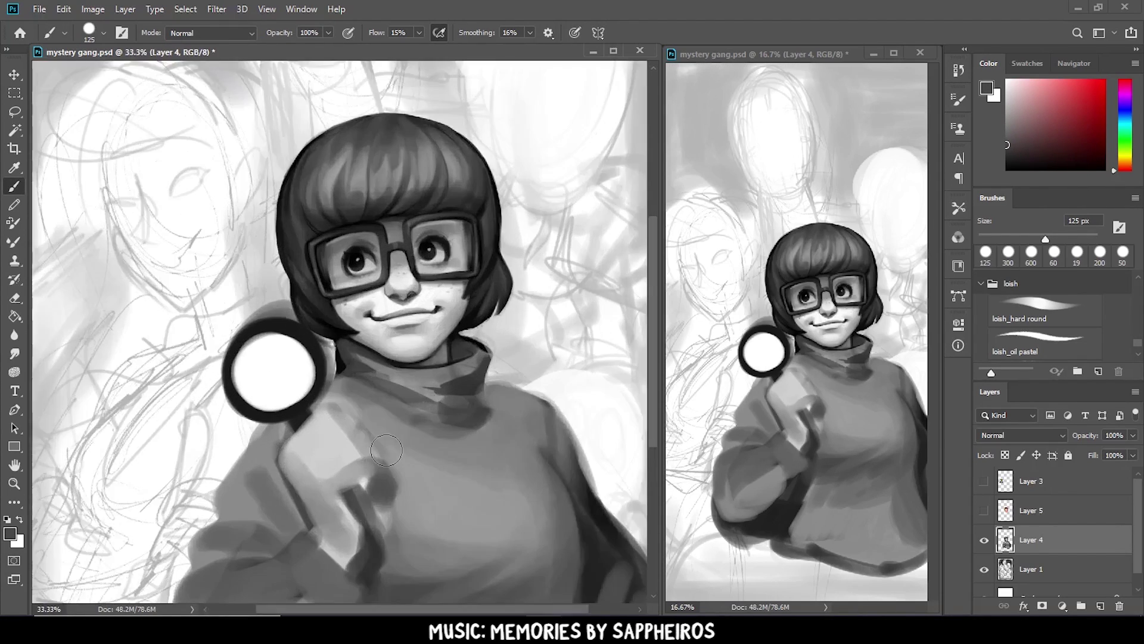
left_click(984, 569)
Step: With a textured pastel brush, repaint the magnifier rim and sketch dark finger strokes
key("e")
key("b")
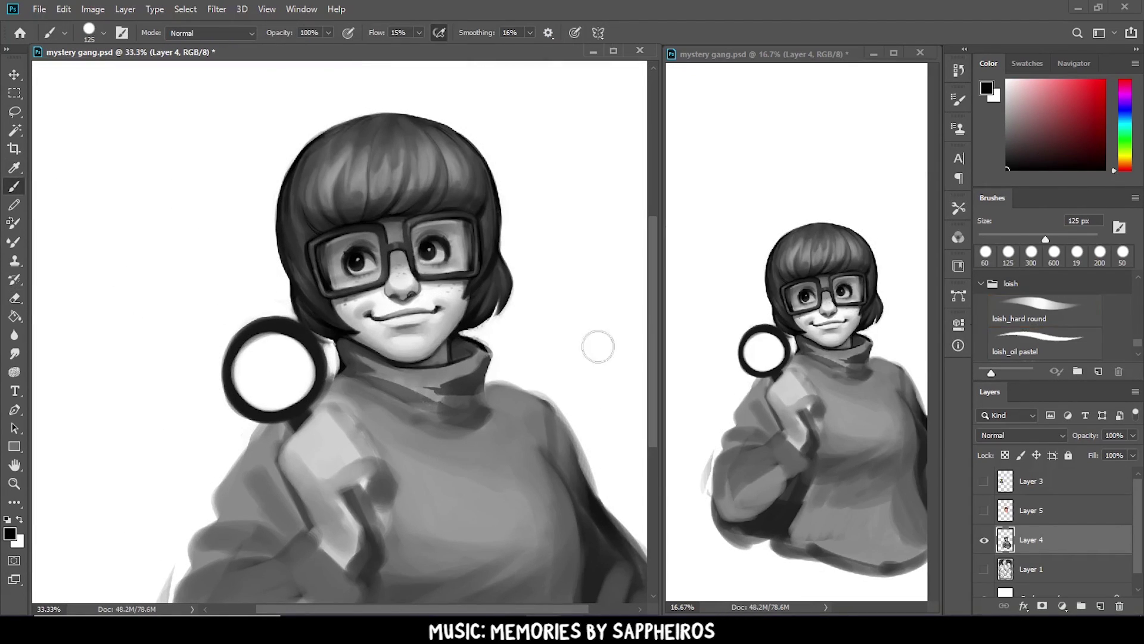
left_click(1045, 343)
mouse_move(262, 325)
left_mouse_down()
mouse_move(224, 382)
mouse_move(373, 447)
left_mouse_up()
left_click_drag(280, 444, 314, 528)
Step: Soften the finger strokes on the hand with a lighter sampled grey
left_click(358, 470, "alt")
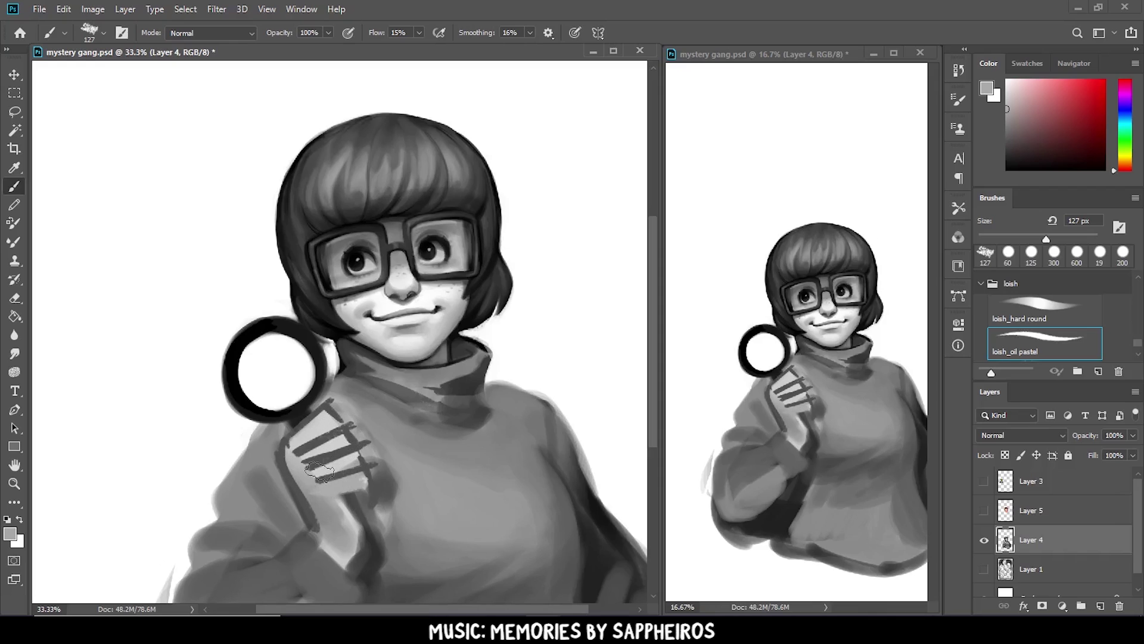
mouse_move(292, 417)
left_mouse_down()
mouse_move(357, 482)
mouse_move(352, 471)
left_mouse_up()
left_click_drag(325, 402, 376, 463)
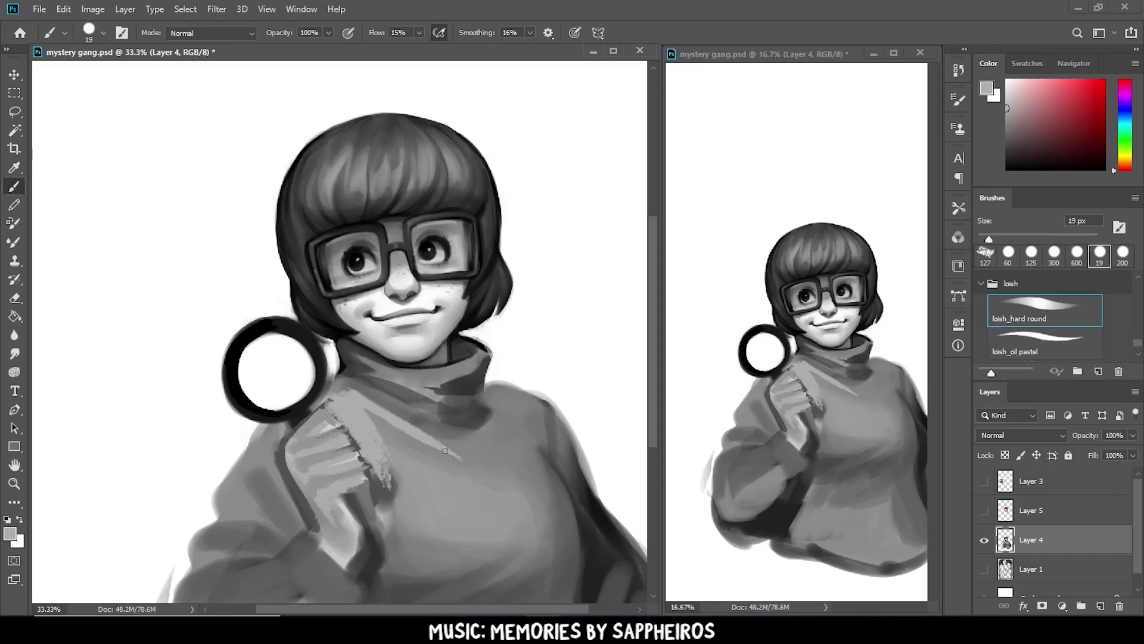
left_click_drag(388, 524, 369, 459)
Step: Paint and soften a darker shadow under and along the collar
left_click(470, 417, "alt")
mouse_move(471, 417)
left_mouse_down()
mouse_move(381, 411)
mouse_move(474, 417)
left_mouse_up()
left_click_drag(488, 352, 475, 414)
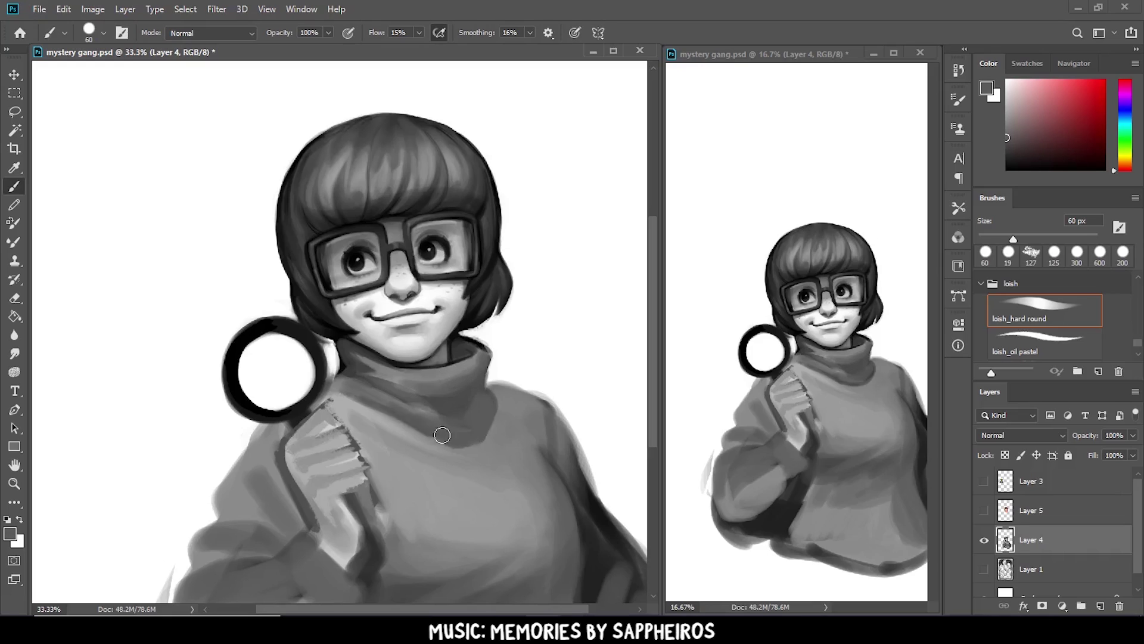
left_click(441, 435, "alt")
mouse_move(358, 387)
left_mouse_down()
mouse_move(438, 432)
mouse_move(433, 409)
left_mouse_up()
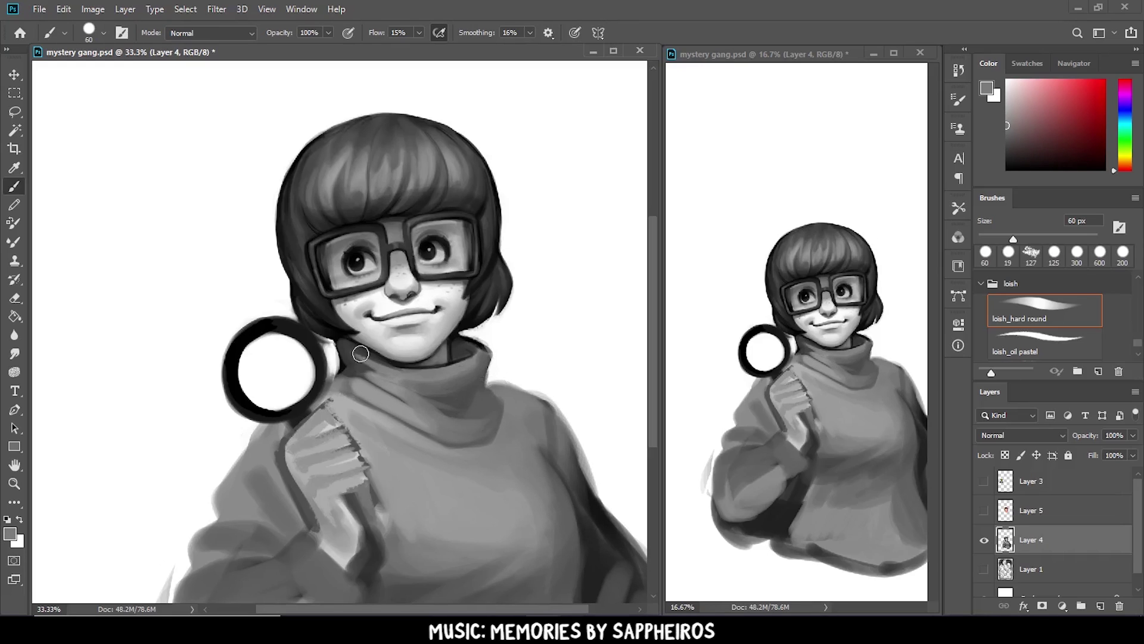
left_click_drag(366, 381, 286, 503)
Step: Shade the left sleeve beside the hand and erase stray paint at the sleeve bottom
left_click_drag(286, 423, 257, 518)
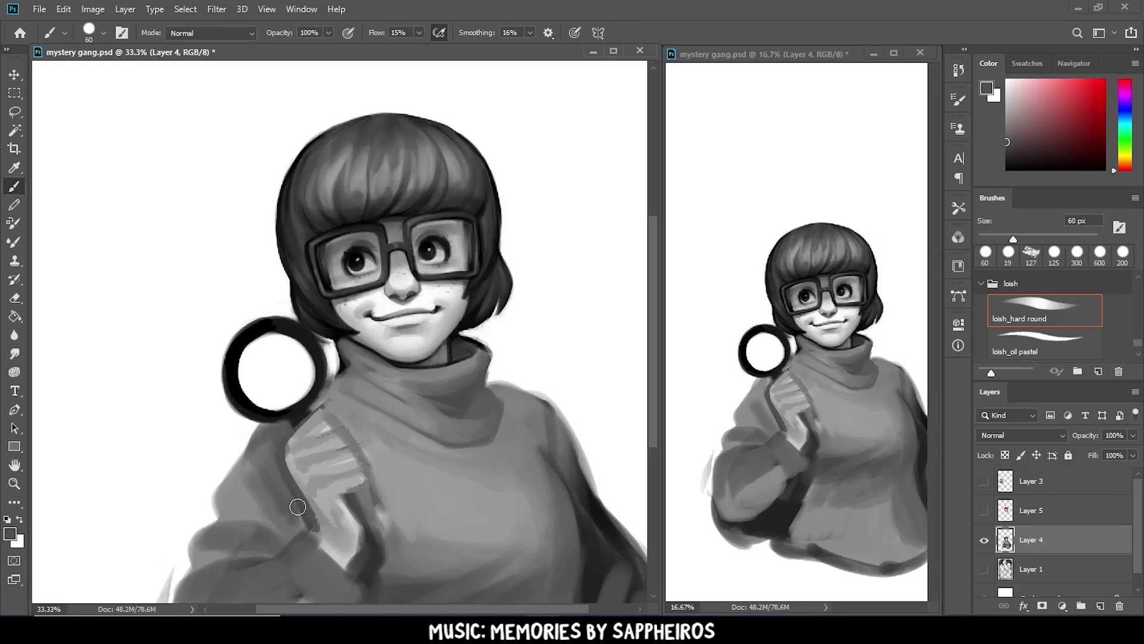
mouse_move(298, 477)
left_mouse_down()
mouse_move(259, 540)
mouse_move(189, 419)
left_mouse_up()
key("d")
key("bracketleft")
key("bracketleft")
key("bracketleft")
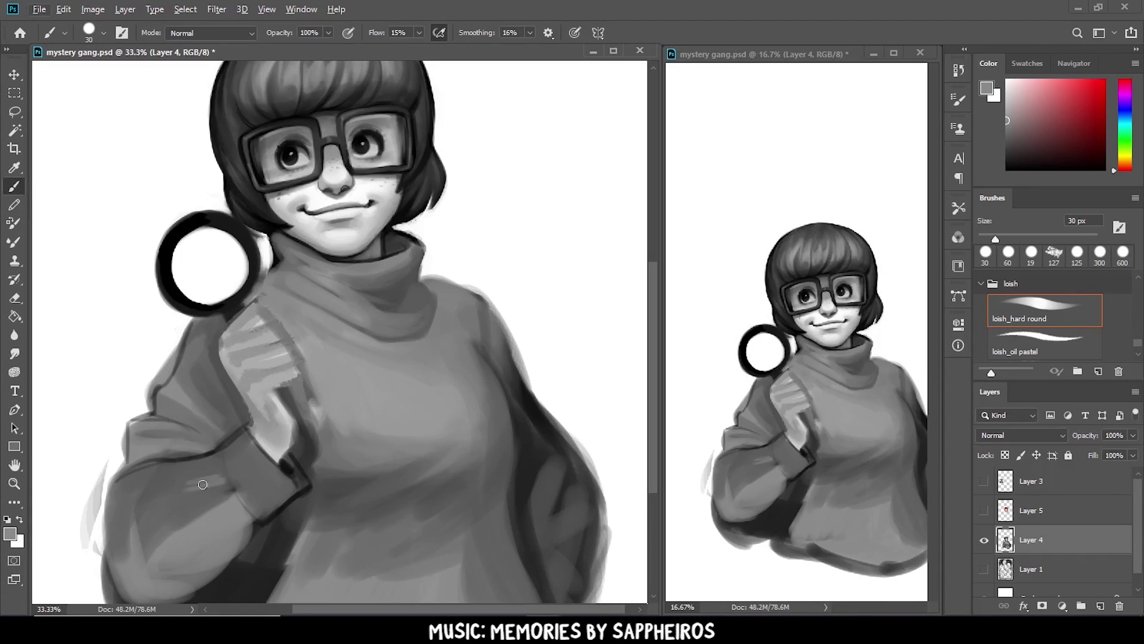
left_click_drag(202, 485, 241, 425)
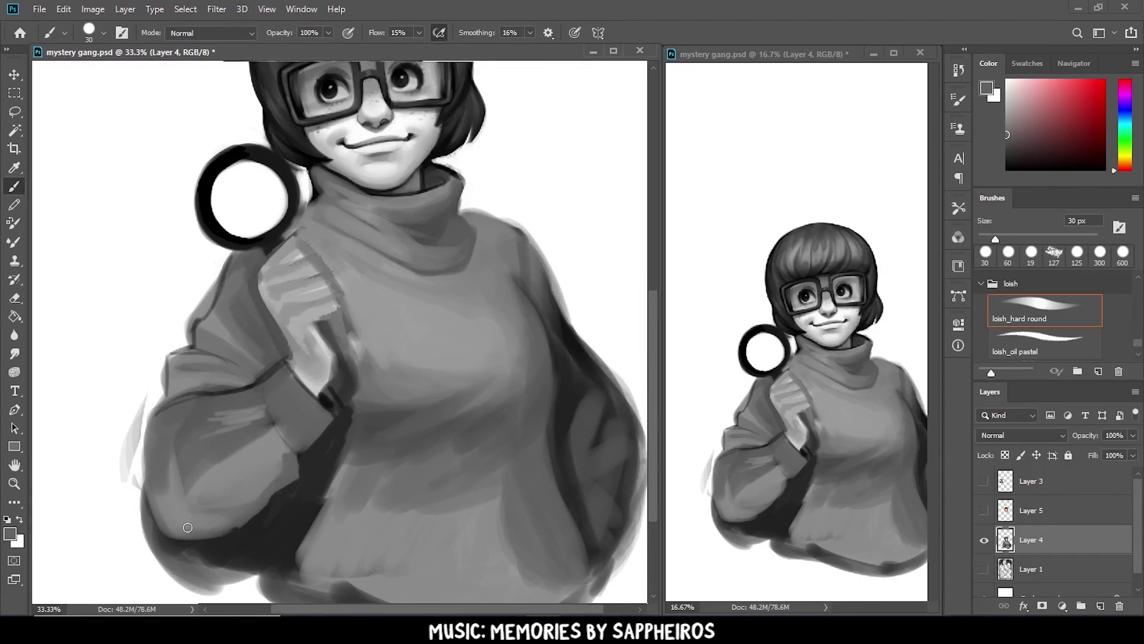
mouse_move(143, 417)
left_mouse_down()
mouse_move(140, 512)
mouse_move(250, 566)
left_mouse_up()
key("e")
key("ctrl+minus")
Step: Erase stray paint along the sweater's right edge and touch up the sleeve shading
left_click_drag(513, 364, 572, 584)
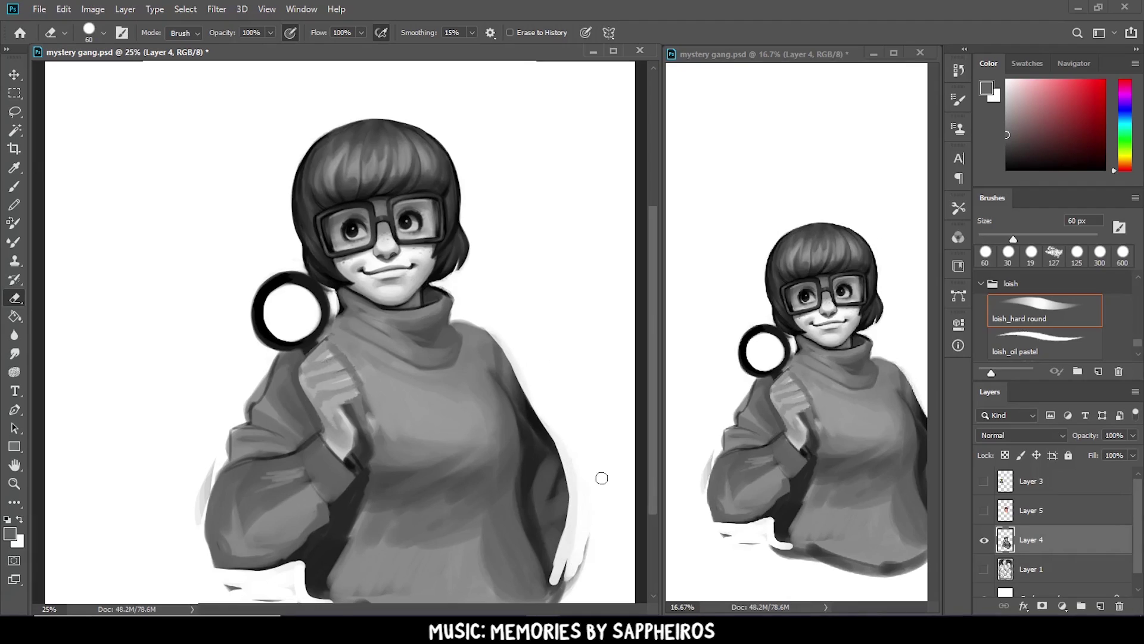
scroll(601, 478, "down", 3)
mouse_move(576, 370)
left_mouse_down()
mouse_move(370, 537)
mouse_move(234, 475)
left_mouse_up()
key("b")
mouse_move(205, 417)
left_mouse_down()
mouse_move(214, 364)
mouse_move(229, 364)
mouse_move(292, 286)
left_mouse_up()
left_click(258, 379, "alt")
left_click_drag(404, 413, 375, 475)
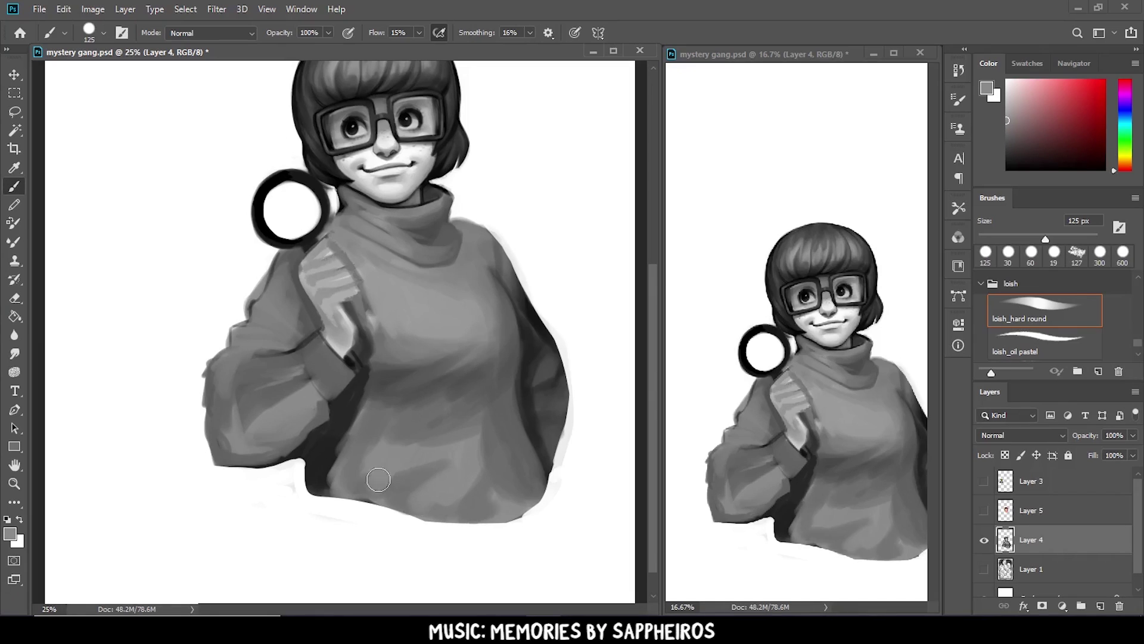
Step: Paint a dark band along the hem, then lighten it into a softer edge
left_click(325, 492, "alt")
left_click_drag(313, 499, 559, 508)
key("e")
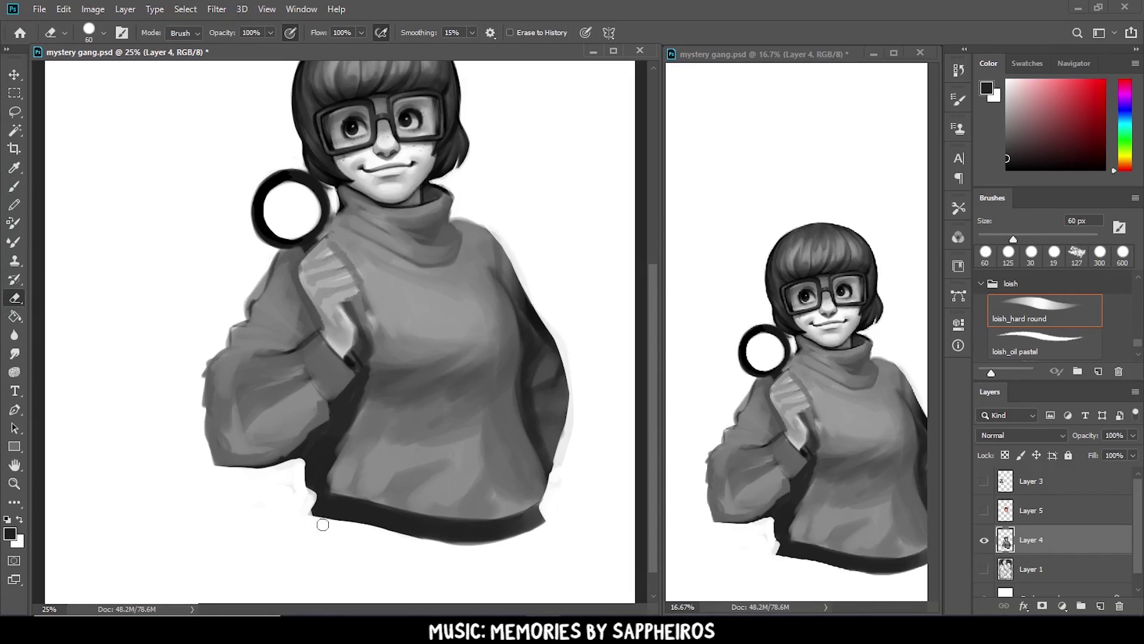
key("b")
left_click_drag(325, 518, 507, 525)
scroll(612, 240, "up", 3)
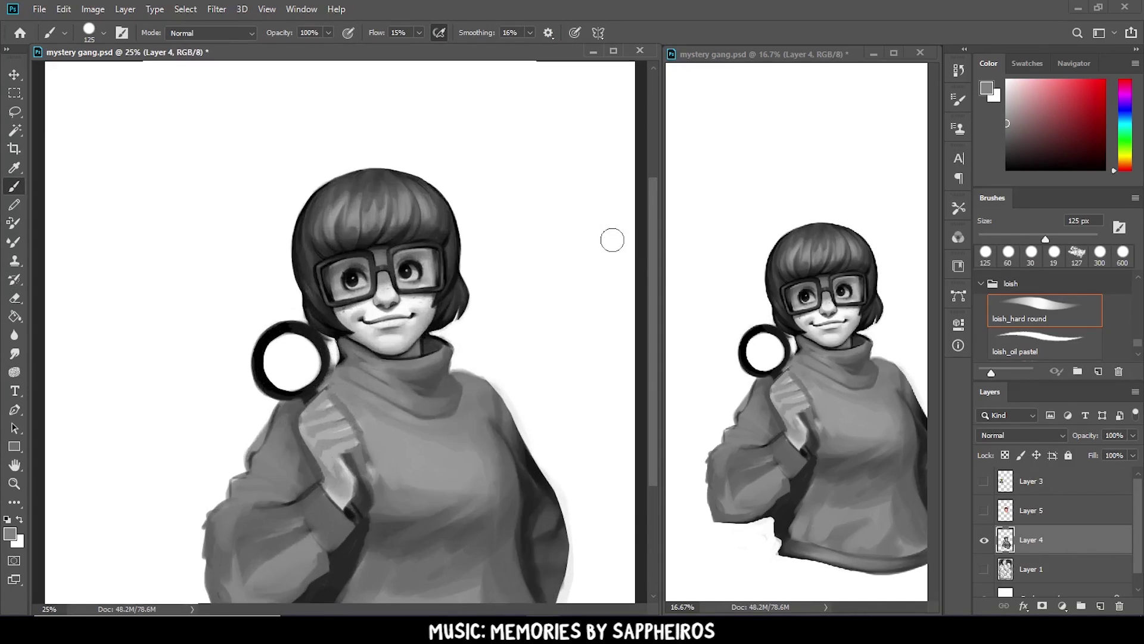
scroll(530, 274, "down", 3)
Step: Draw the dark magnifier handle below the fist with a small black brush, then cancel Liquify
key("bracketleft")
key("d")
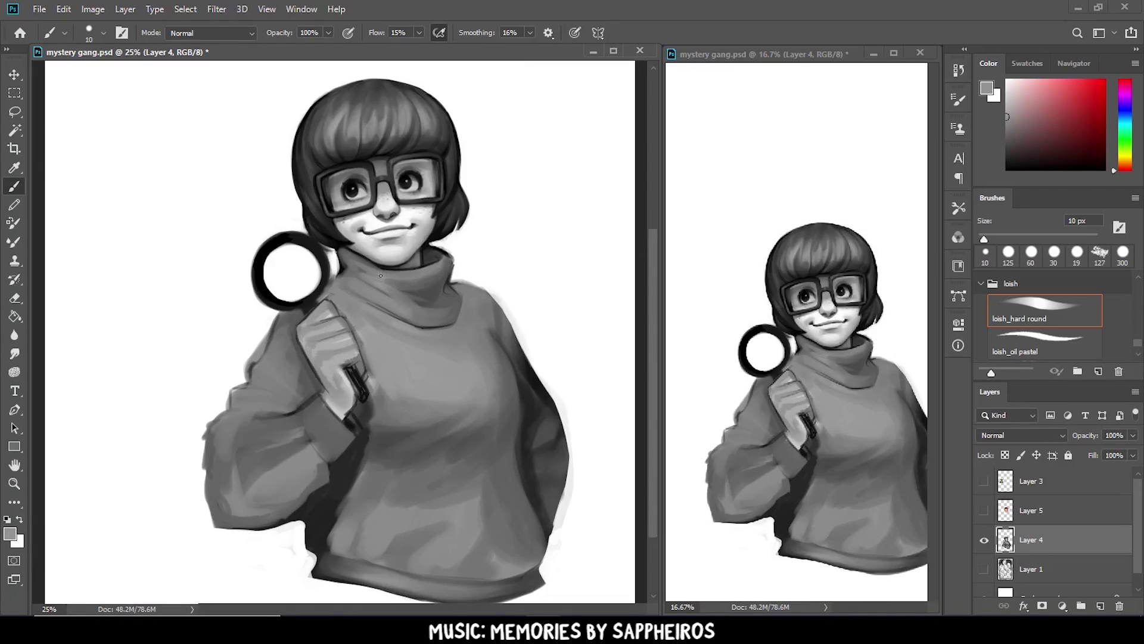
left_click_drag(330, 319, 351, 394)
key("shift+ctrl+x")
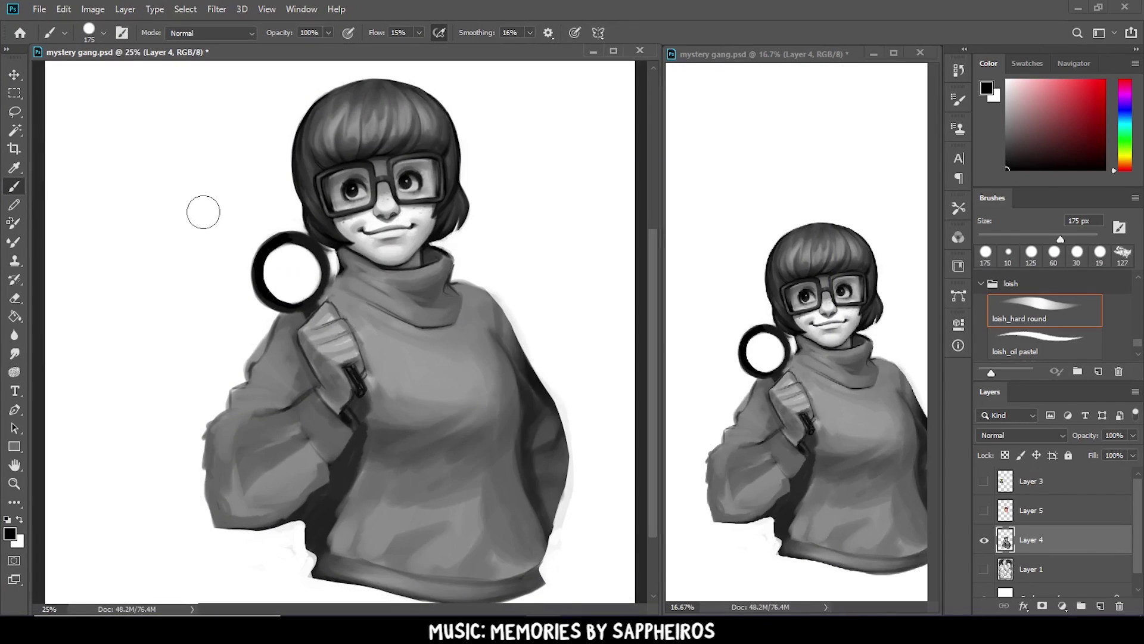
key("ctrl+plus")
key("ctrl+plus")
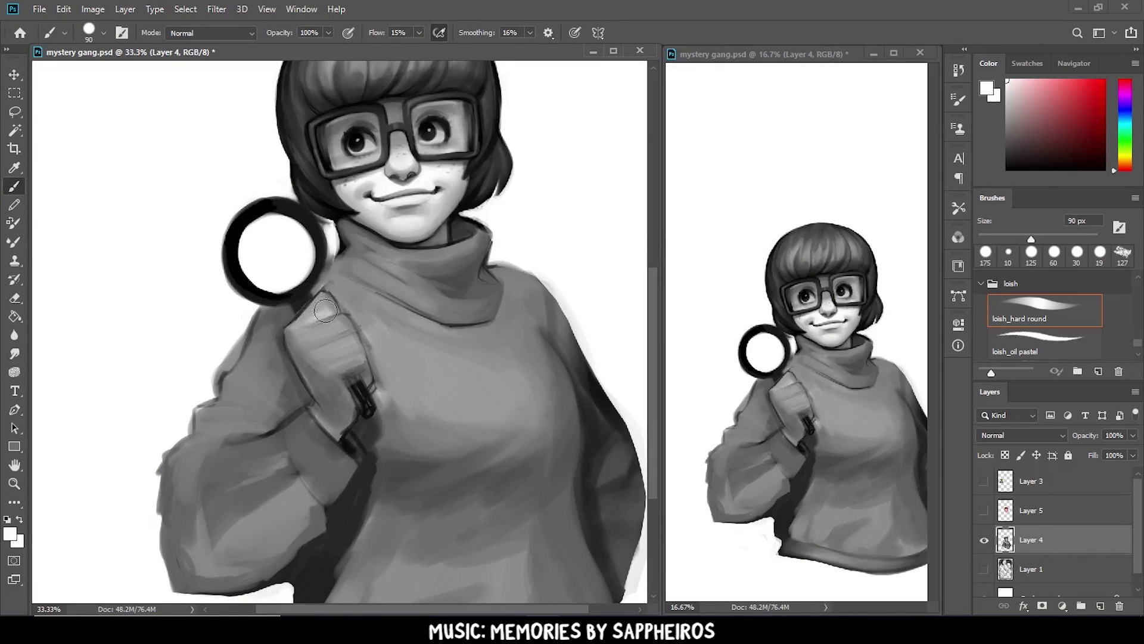
Step: Highlight the fingers and top of the fist and shade the sleeve beside the hand
left_click_drag(325, 310, 322, 320)
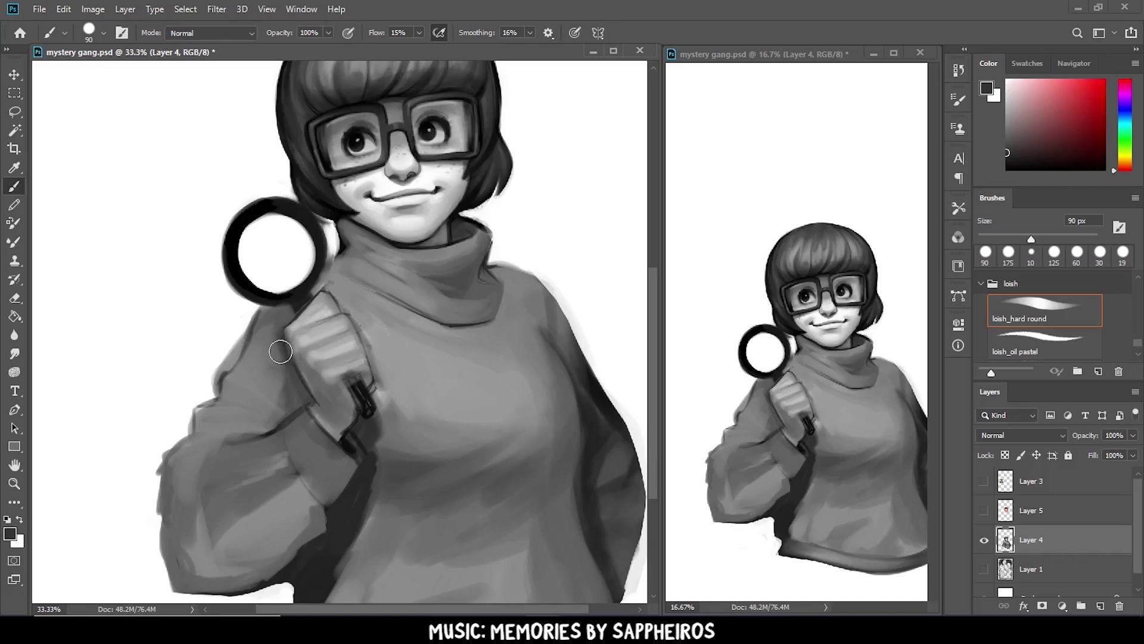
left_click_drag(281, 352, 274, 420)
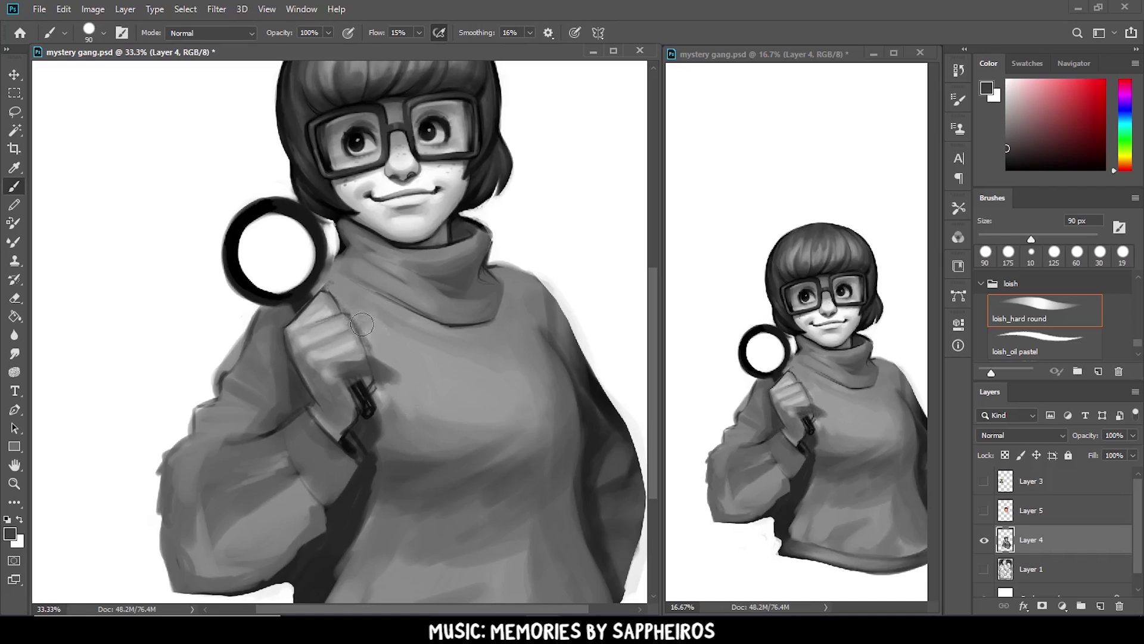
left_click_drag(344, 324, 381, 381)
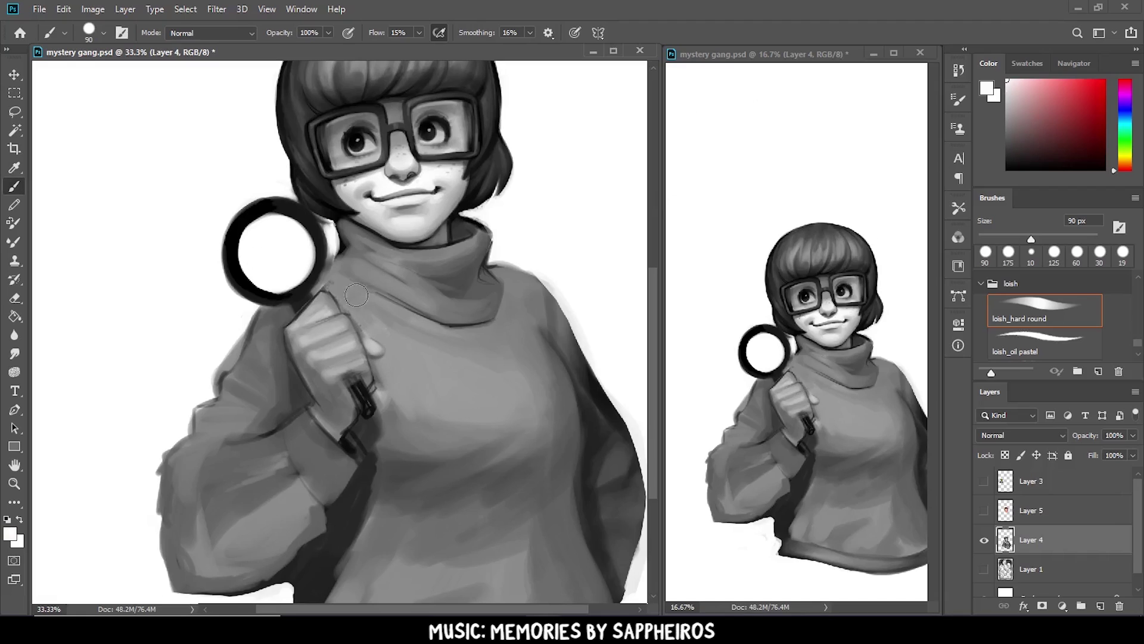
left_click_drag(321, 303, 306, 321)
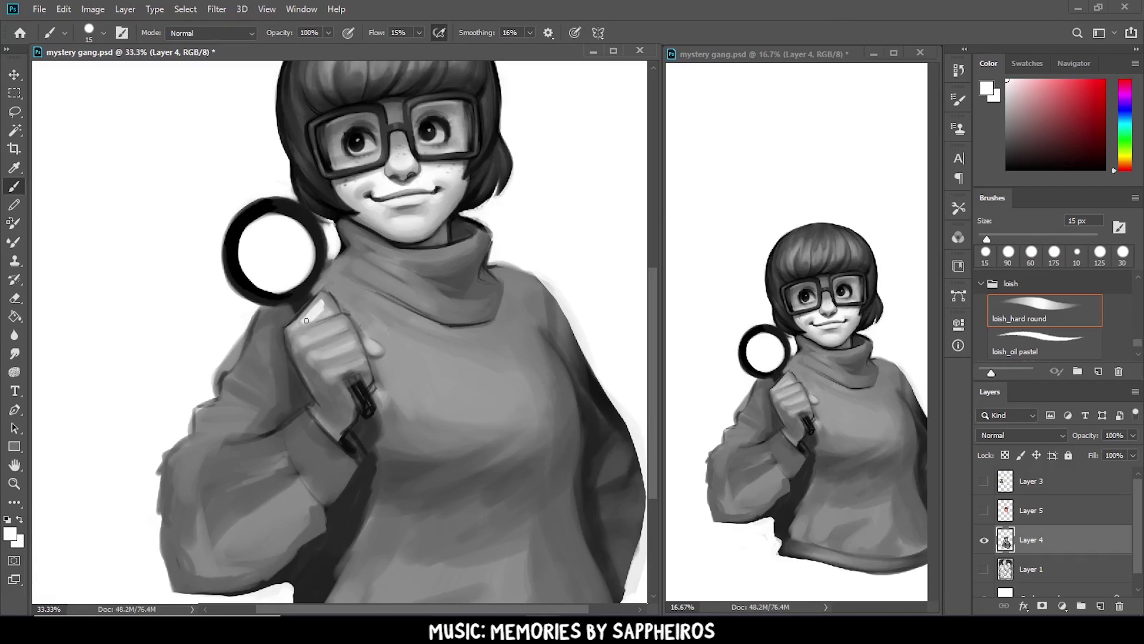
scroll(235, 230, "up", 3)
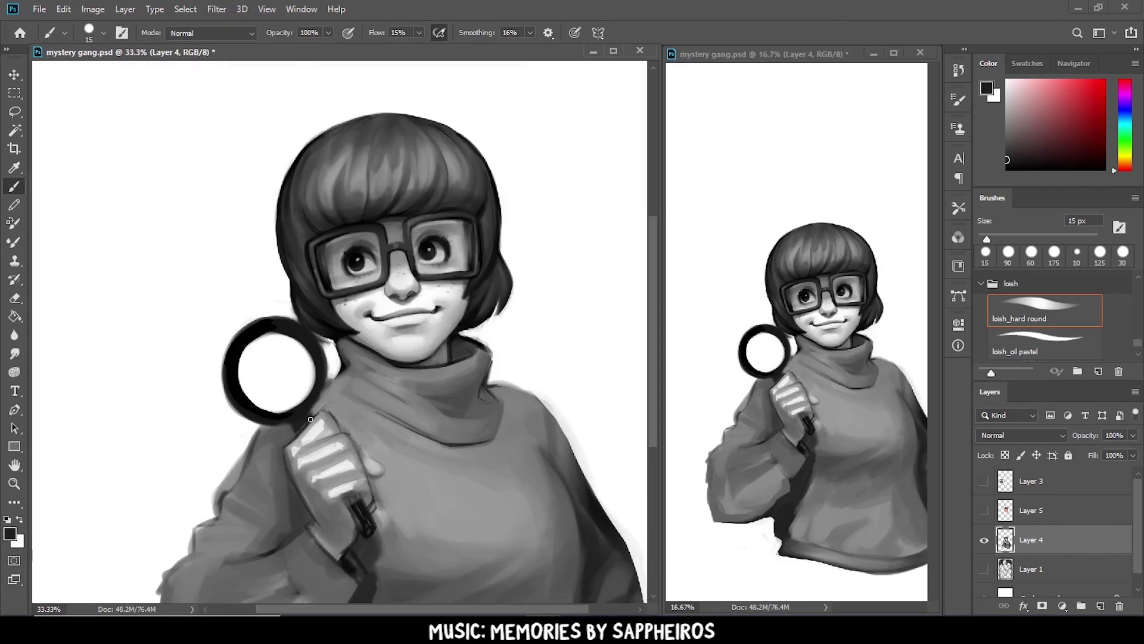
key("d")
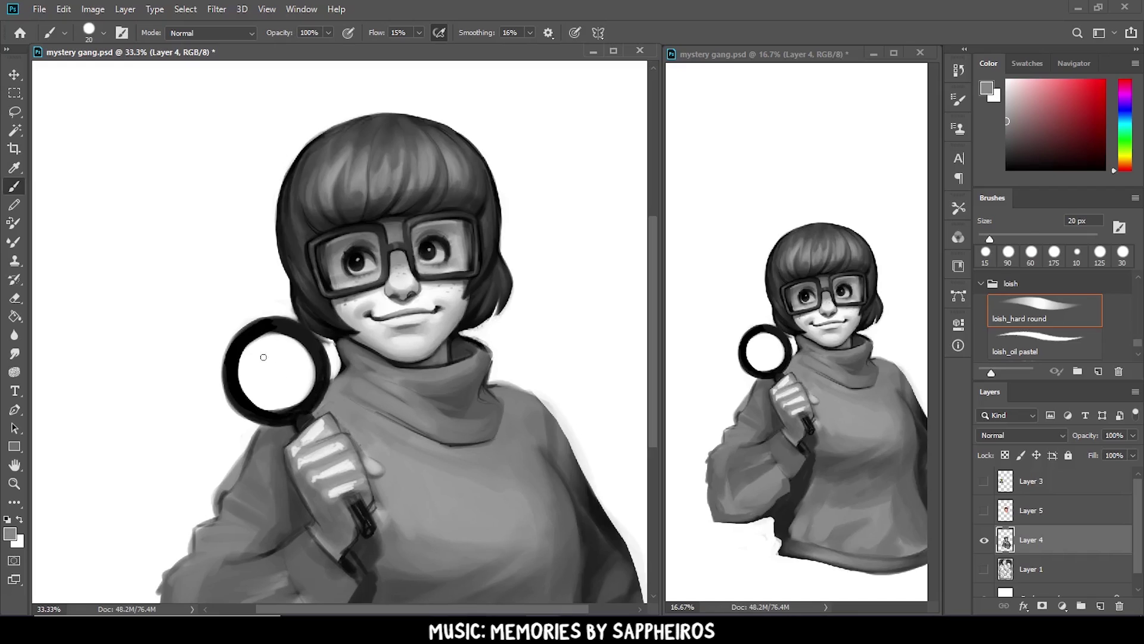
mouse_move(250, 364)
left_mouse_down()
mouse_move(310, 399)
mouse_move(298, 399)
mouse_move(298, 381)
left_mouse_up()
key("e")
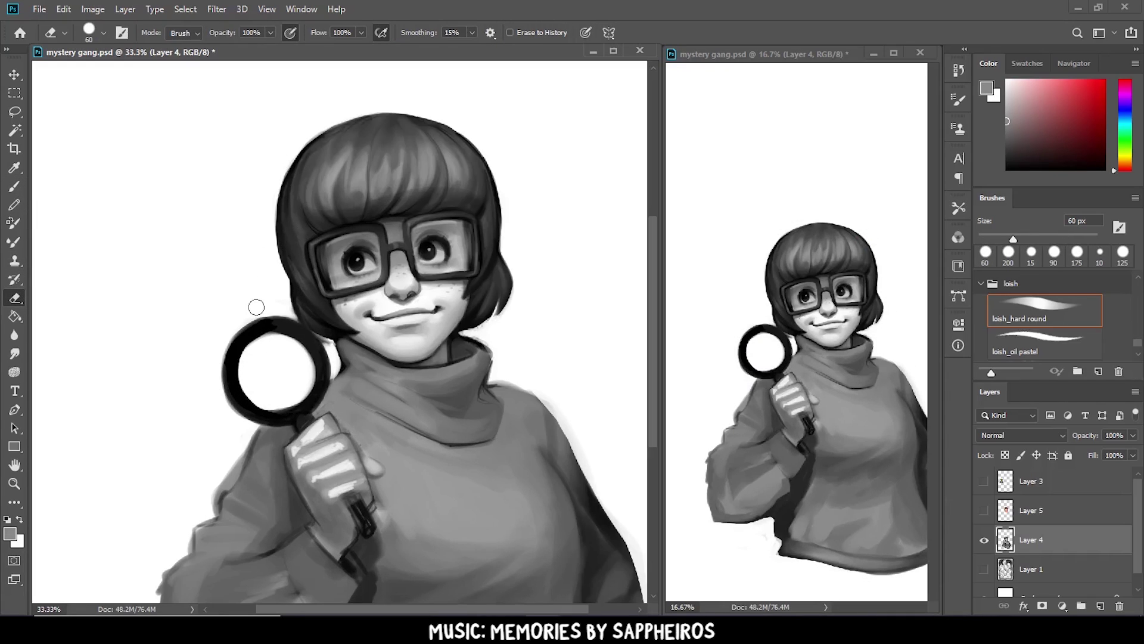
Step: On the painting layer, shade and reshape the left sleeve in sampled dark grey
left_click(1032, 571)
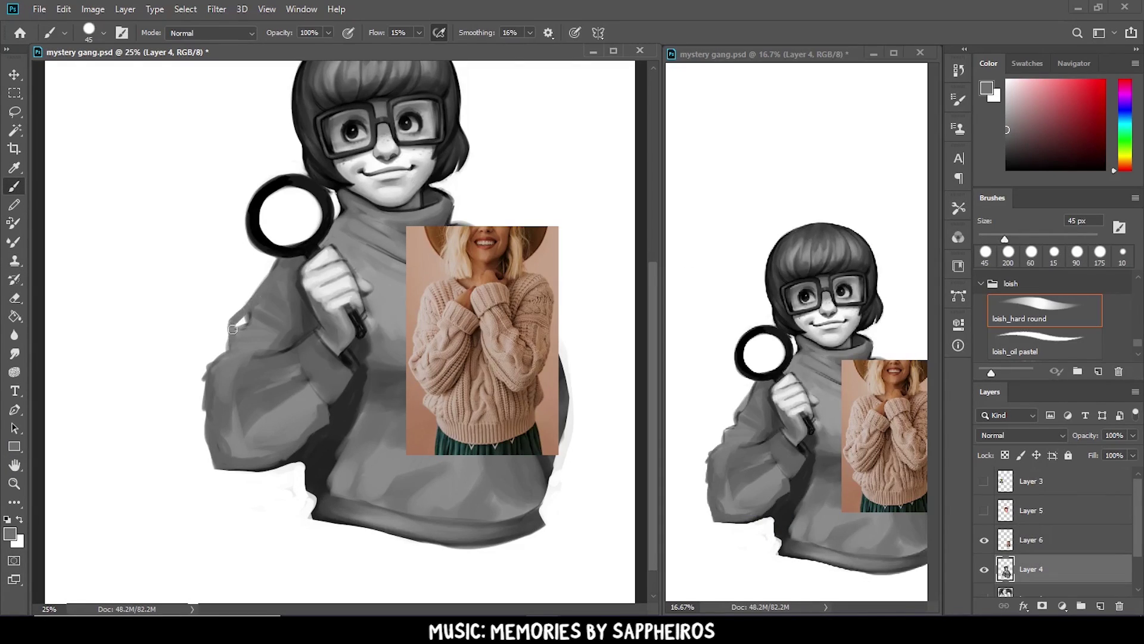
left_click(239, 364, "alt")
mouse_move(214, 367)
left_mouse_down()
mouse_move(201, 411)
mouse_move(218, 441)
left_mouse_up()
left_click_drag(262, 361, 211, 396)
mouse_move(289, 315)
left_mouse_down()
mouse_move(200, 376)
mouse_move(244, 453)
left_mouse_up()
Step: Shade around the wrist and add a dark sleeve crease, then hide the sweater reference photo
left_click(346, 370, "alt")
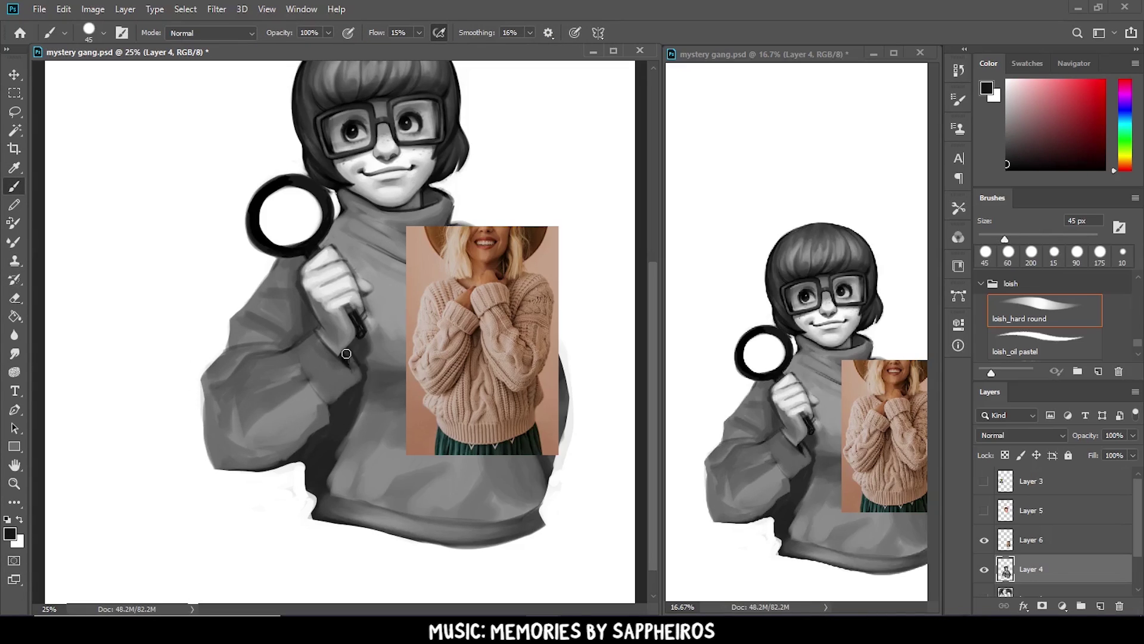
left_click_drag(352, 351, 328, 376)
left_click(318, 329, "alt")
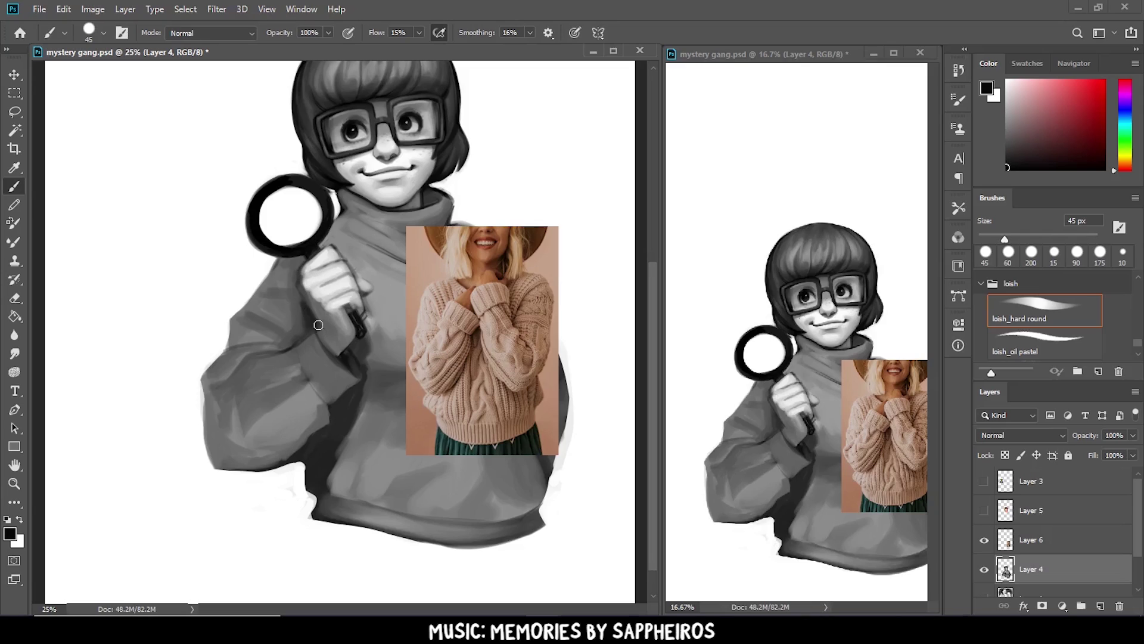
mouse_move(318, 329)
left_mouse_down()
mouse_move(252, 403)
mouse_move(314, 389)
left_mouse_up()
left_click(292, 373, "alt")
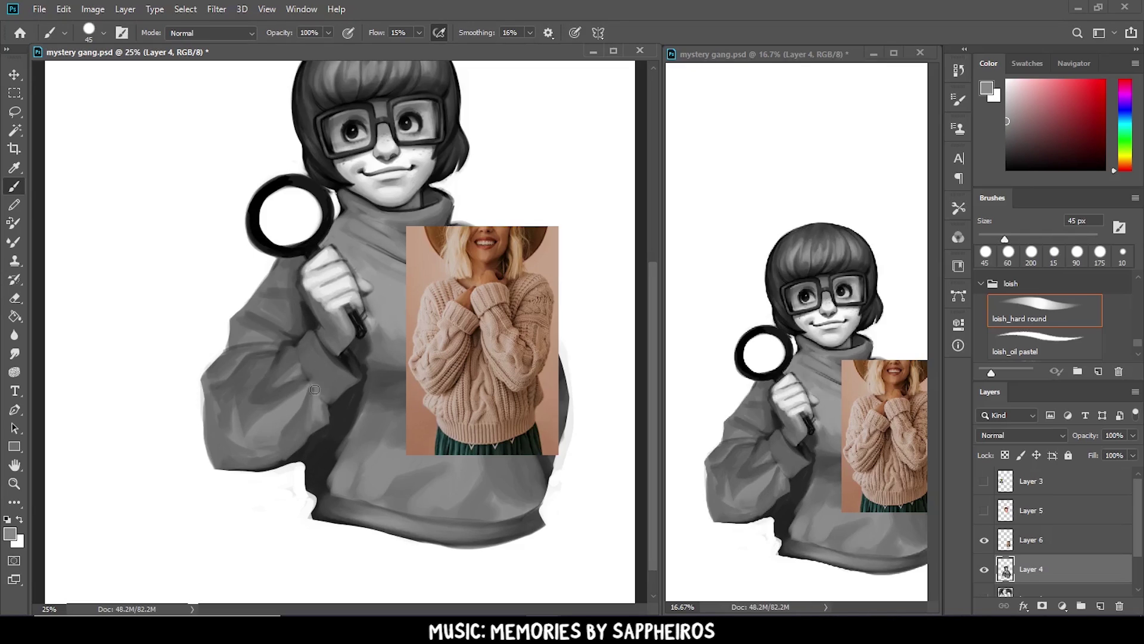
left_click(984, 540)
left_click(261, 372, "alt")
Step: Lighten the upper sleeve and cuff, then paint a fine black crease across the fingers
mouse_move(264, 292)
left_mouse_down()
mouse_move(276, 334)
mouse_move(248, 322)
left_mouse_up()
mouse_move(310, 370)
left_mouse_down()
mouse_move(322, 360)
mouse_move(334, 382)
left_mouse_up()
left_click(336, 389, "alt")
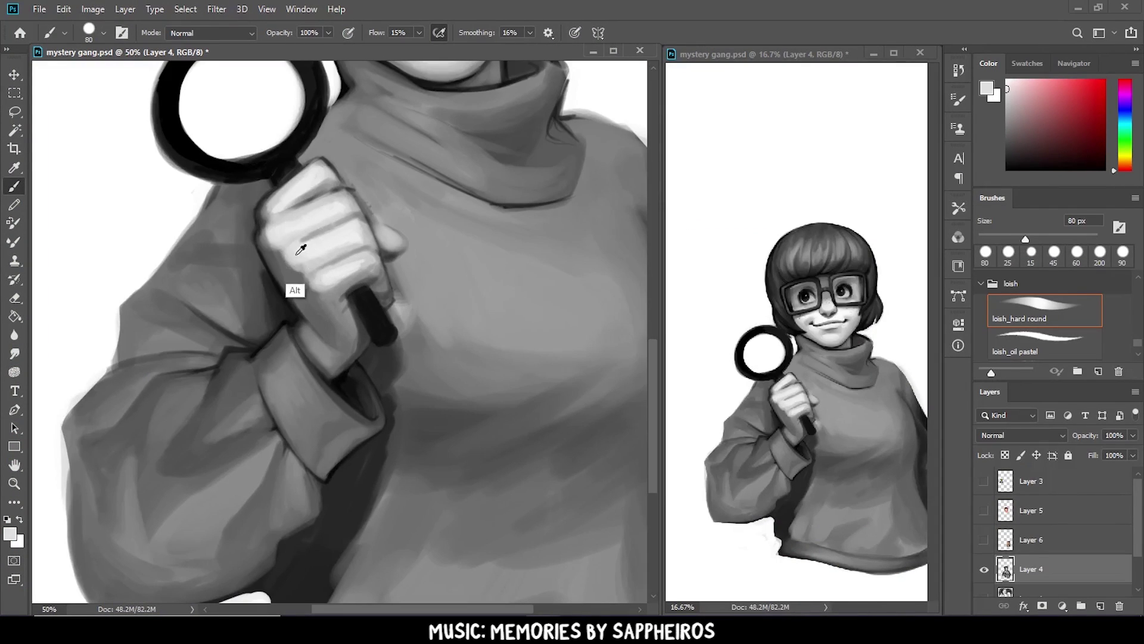
key("d")
key("bracketleft")
key("bracketleft")
key("bracketleft")
left_click_drag(289, 244, 366, 218)
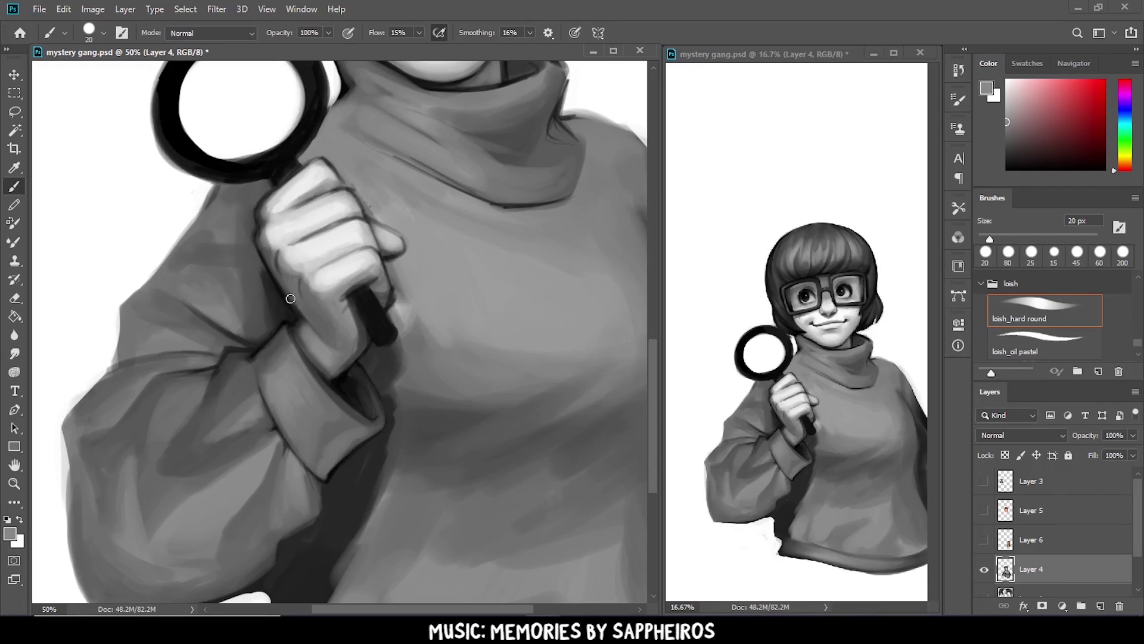
Step: Smooth the cuff ribbing with light grey and shade below the cuff with a 50 px black brush
left_click(308, 406, "alt")
mouse_move(308, 406)
left_mouse_down()
mouse_move(362, 473)
mouse_move(393, 413)
left_mouse_up()
key("d")
key("bracketright")
key("bracketright")
key("bracketright")
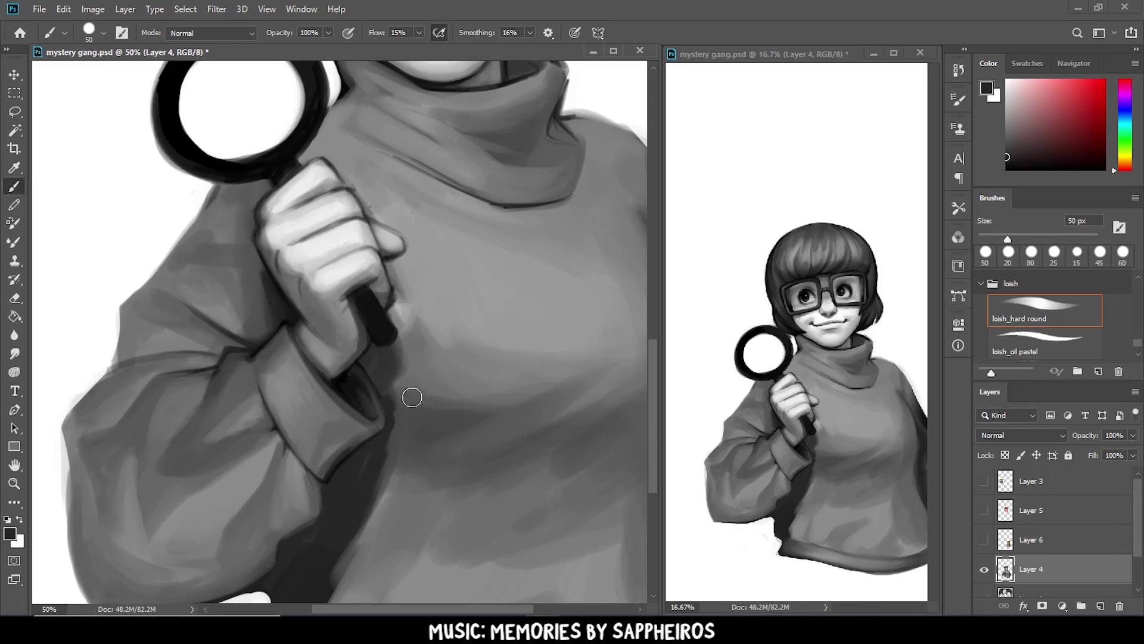
left_click_drag(345, 539, 322, 516)
key("ctrl+minus")
key("e")
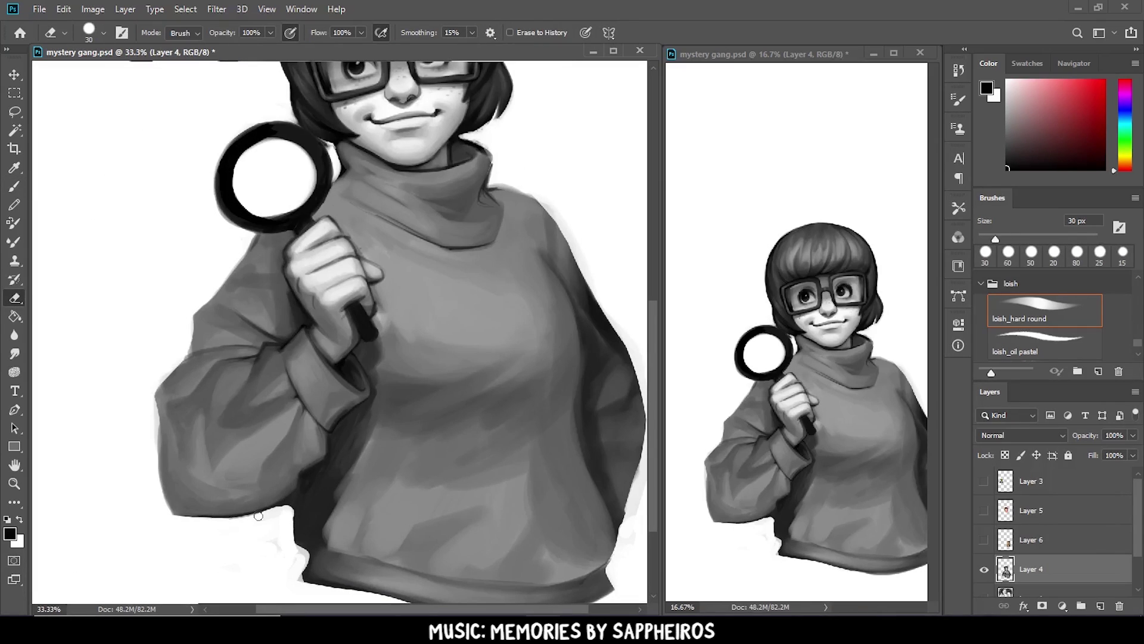
key("b")
left_click(384, 313, "alt")
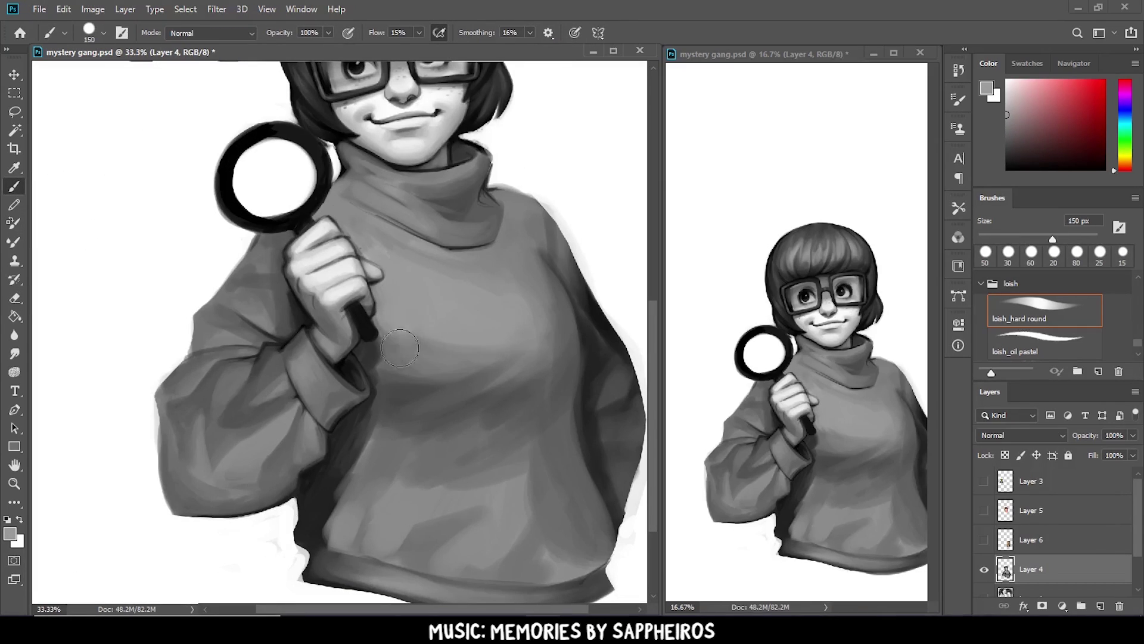
Step: With a 150 px brush, lighten the sweater below the cuff and darken both lower sides
key("bracketright")
key("bracketright")
key("bracketright")
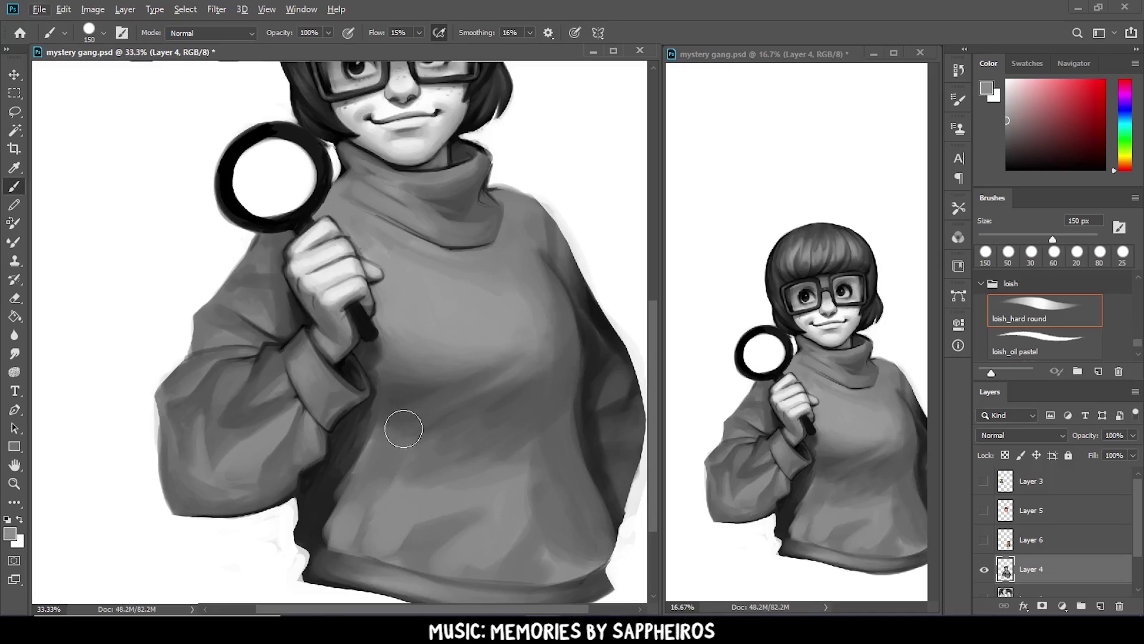
left_click_drag(401, 420, 373, 434)
left_click(373, 434, "alt")
left_click_drag(345, 477, 417, 560)
left_click_drag(562, 498, 584, 590)
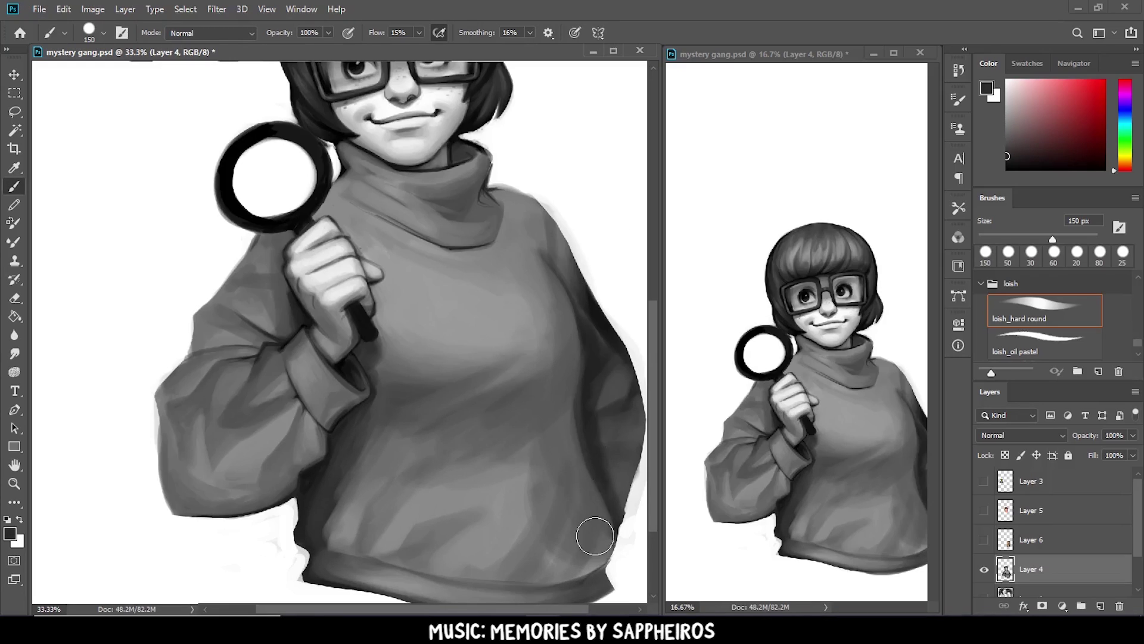
left_click_drag(592, 536, 554, 498)
key("ctrl+minus")
Step: Add dark strokes to the lower sweater and blend lighter grey through it
left_click(506, 429, "alt")
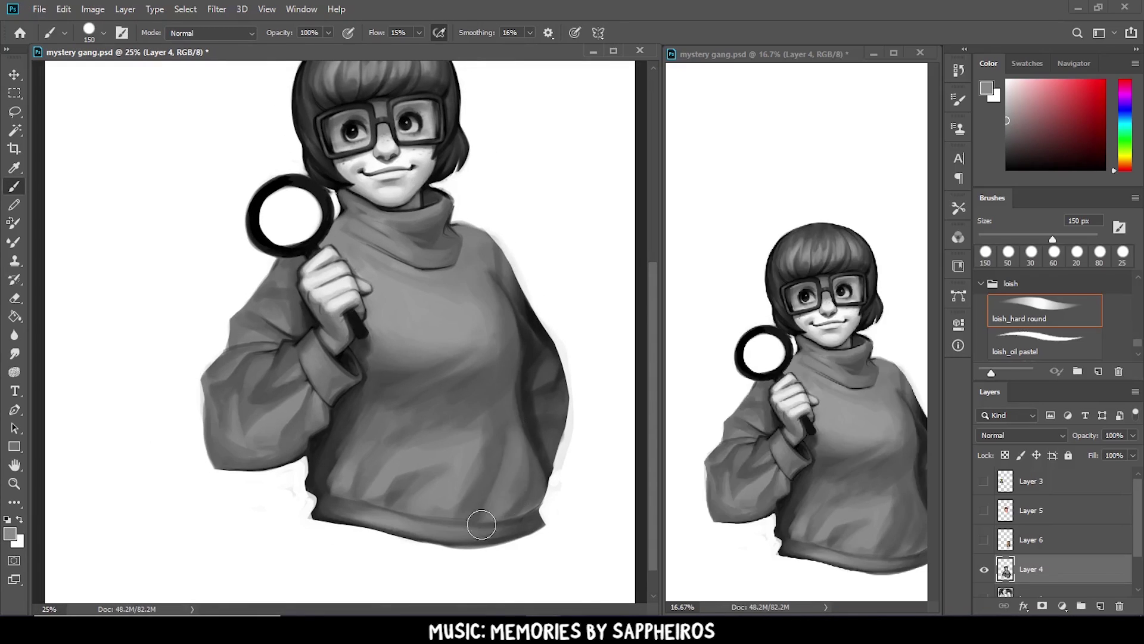
left_click_drag(536, 468, 525, 513)
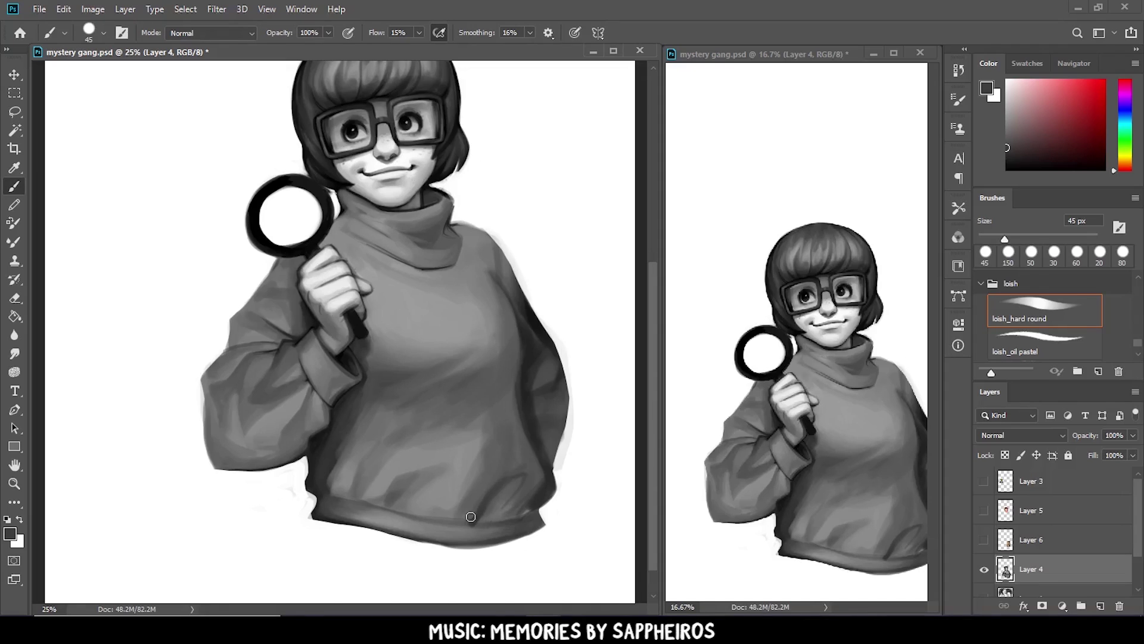
left_click_drag(489, 477, 513, 522)
mouse_move(366, 453)
left_mouse_down()
mouse_move(360, 505)
mouse_move(372, 456)
mouse_move(525, 512)
left_mouse_up()
left_click_drag(334, 447, 401, 511)
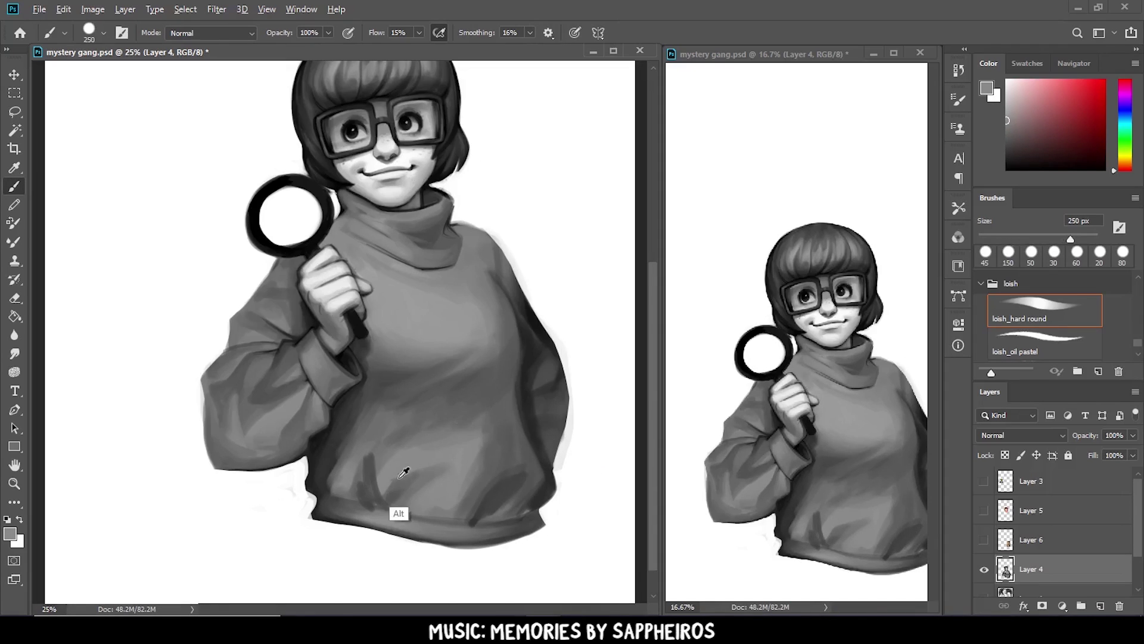
left_click(453, 453, "alt")
mouse_move(417, 417)
left_mouse_down()
mouse_move(527, 489)
mouse_move(345, 447)
left_mouse_up()
Step: Repaint and clean up the right sweater edge near the shoulder with a 70 px brush
left_click(322, 459, "alt")
key("bracketleft")
key("bracketleft")
key("bracketleft")
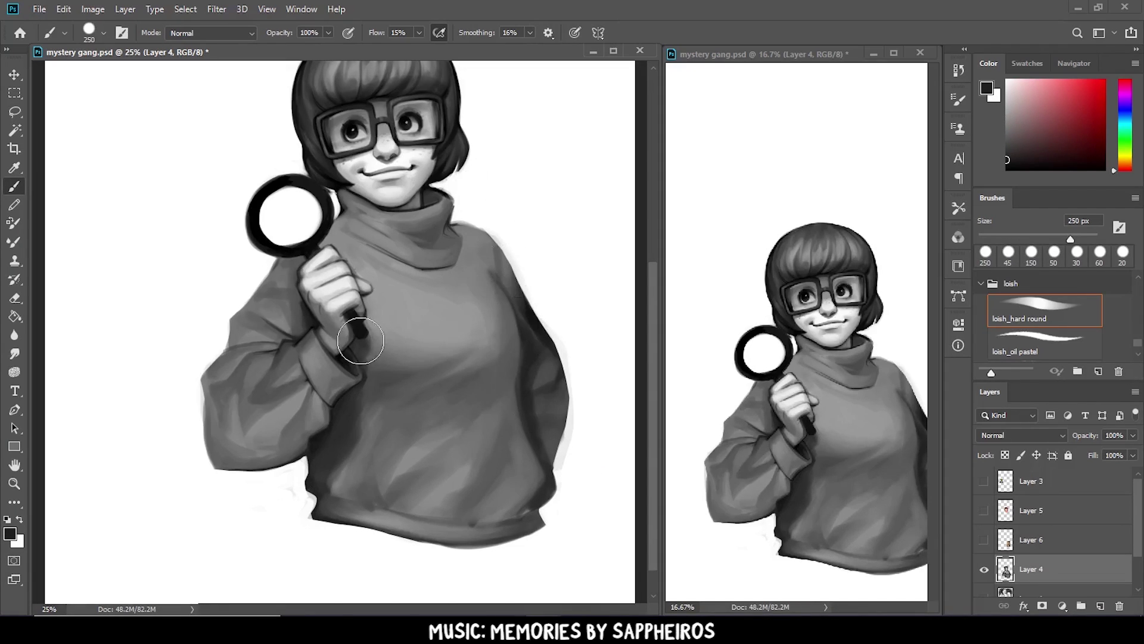
mouse_move(530, 296)
left_mouse_down()
mouse_move(539, 337)
mouse_move(504, 250)
left_mouse_up()
key("e")
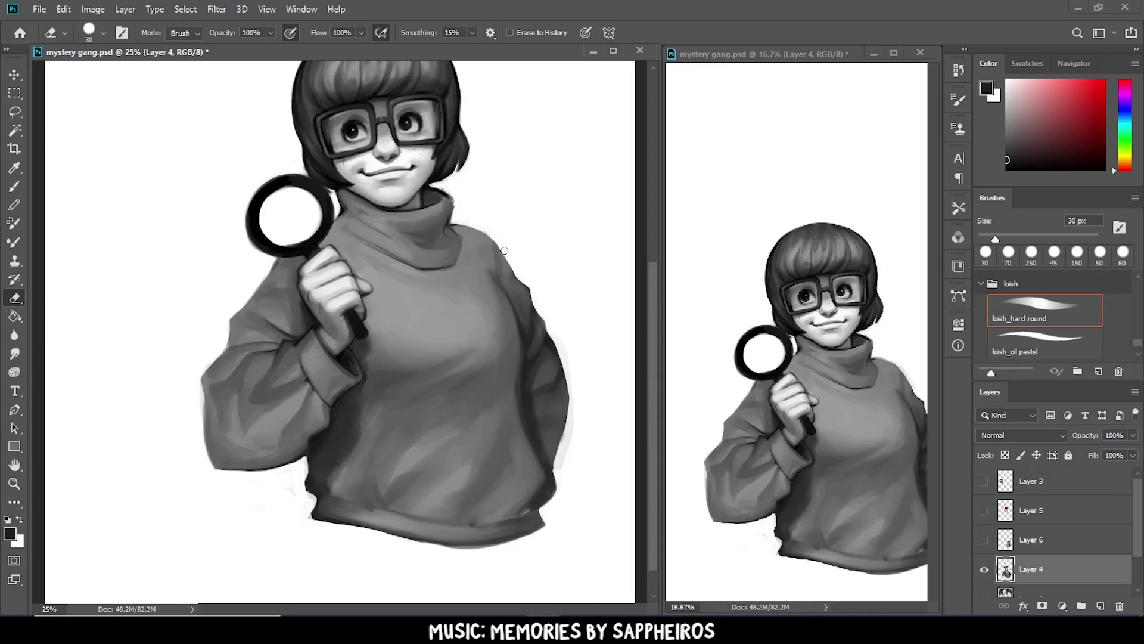
key("b")
Step: Lighten the lower sweater broadly, then darken the chest and right side toward black
left_click(417, 477, "alt")
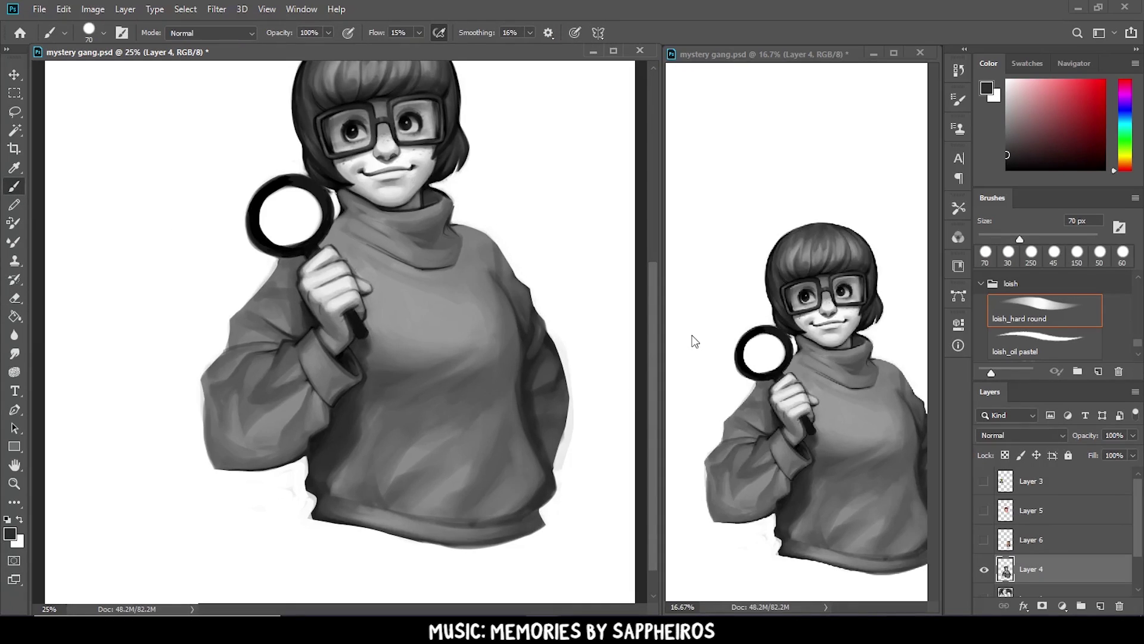
mouse_move(459, 512)
left_mouse_down()
mouse_move(351, 417)
mouse_move(460, 435)
mouse_move(525, 383)
left_mouse_up()
left_click(344, 433, "alt")
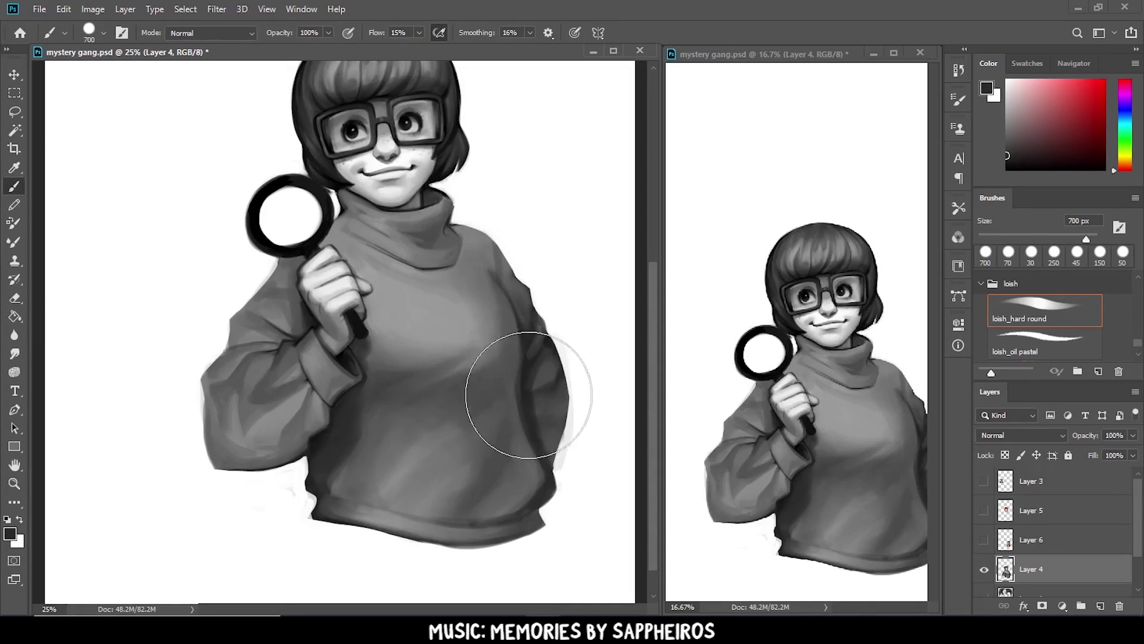
key("bracketleft")
key("bracketleft")
key("bracketleft")
left_click_drag(393, 298, 445, 300)
key("d")
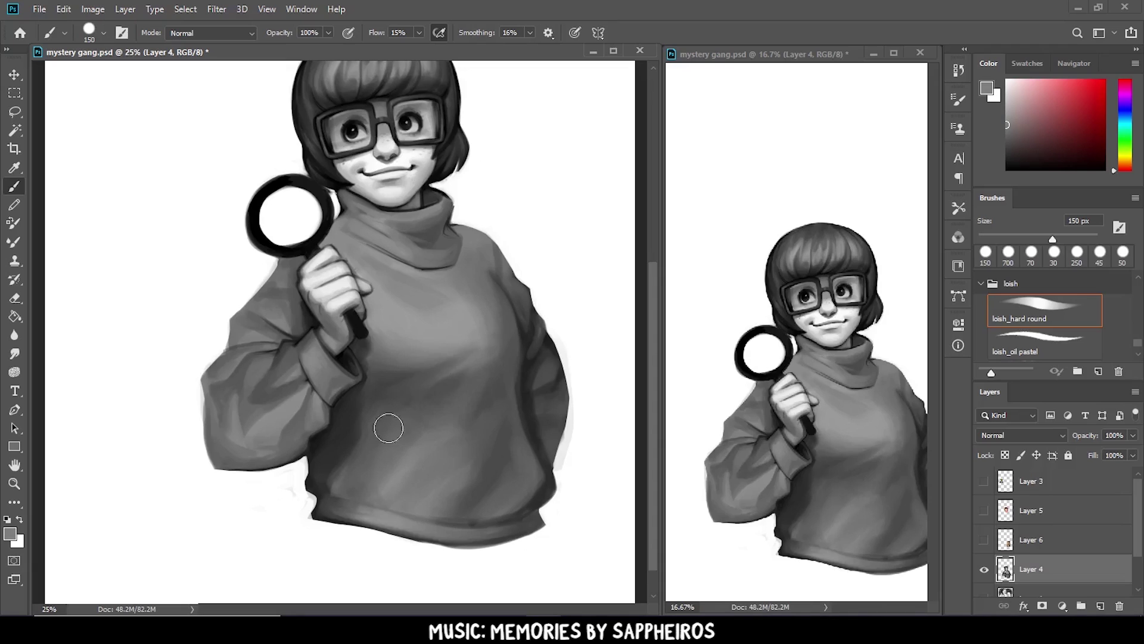
left_click_drag(409, 401, 536, 381)
key("ctrl+plus")
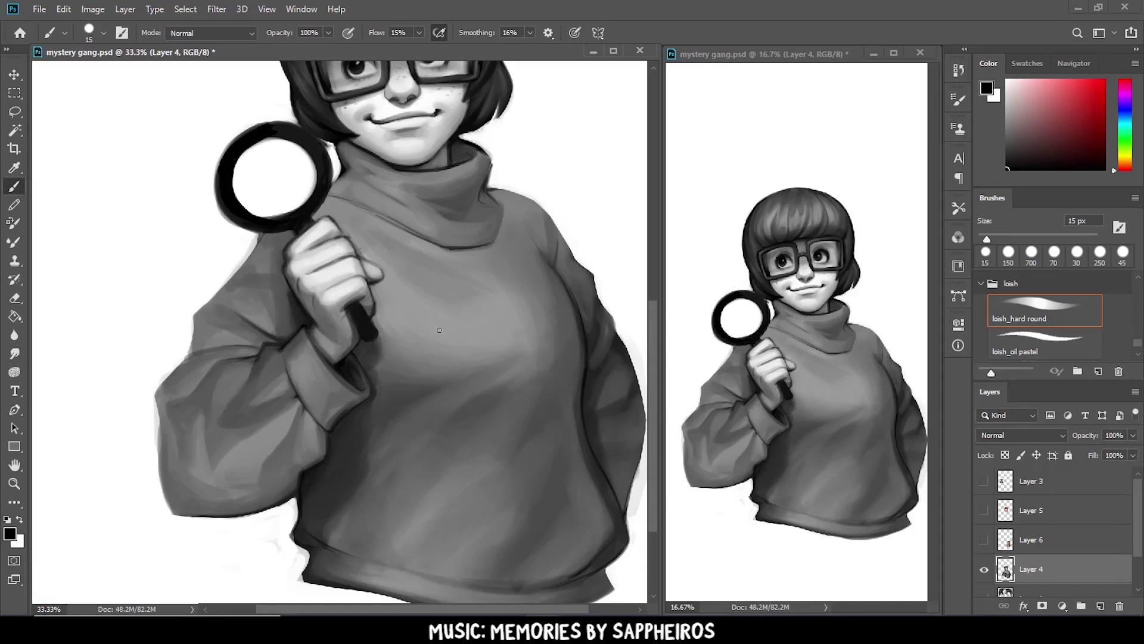
Step: Paint light grey strokes along the lower sweater hem with a 90 px brush
left_click_drag(305, 474, 298, 536)
key("ctrl+minus")
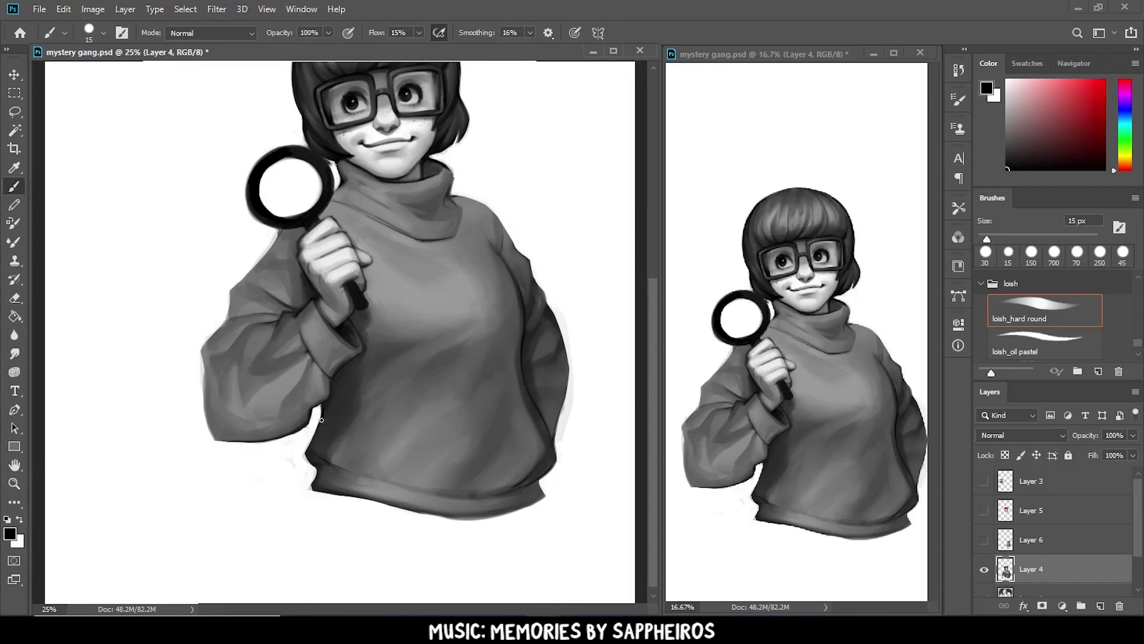
key("bracketright")
key("bracketright")
key("bracketright")
left_click(379, 469, "alt")
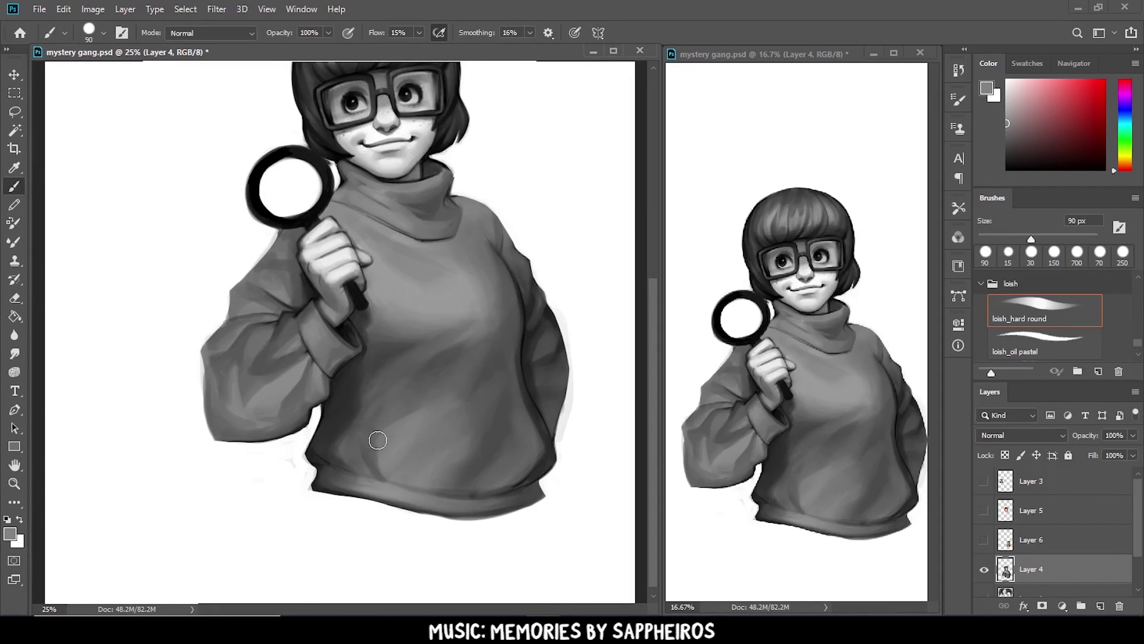
mouse_move(378, 439)
left_mouse_down()
mouse_move(498, 439)
mouse_move(391, 459)
left_mouse_up()
Step: Give the magnifier ring a white inner highlight and a black upper-left inner edge
key("d")
key("bracketleft")
key("bracketleft")
key("bracketleft")
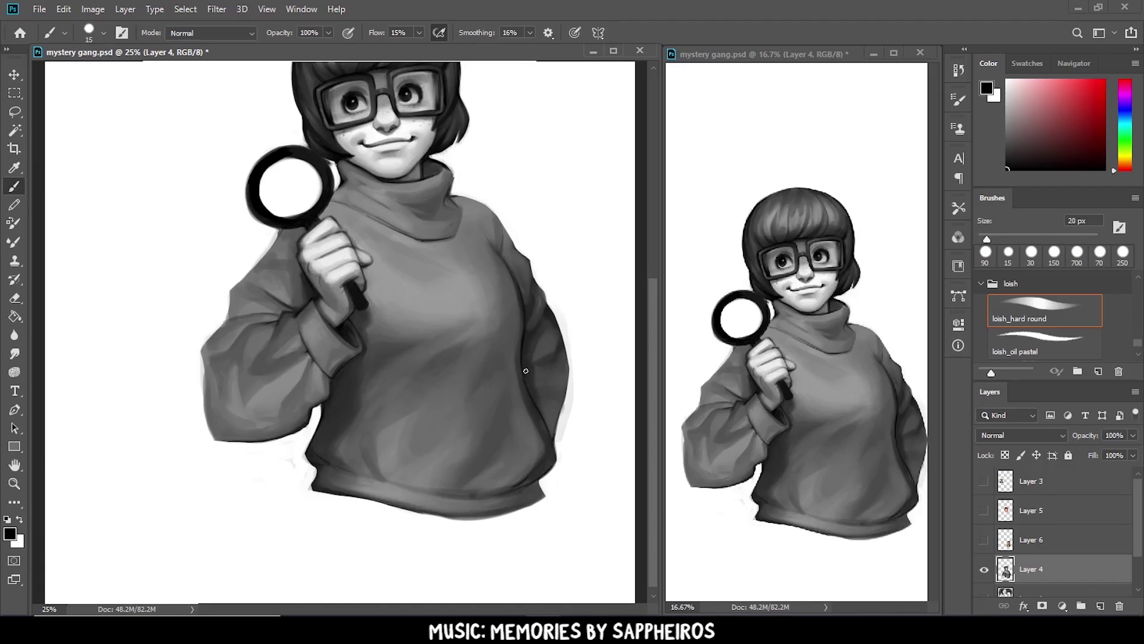
key("ctrl+plus")
key("x")
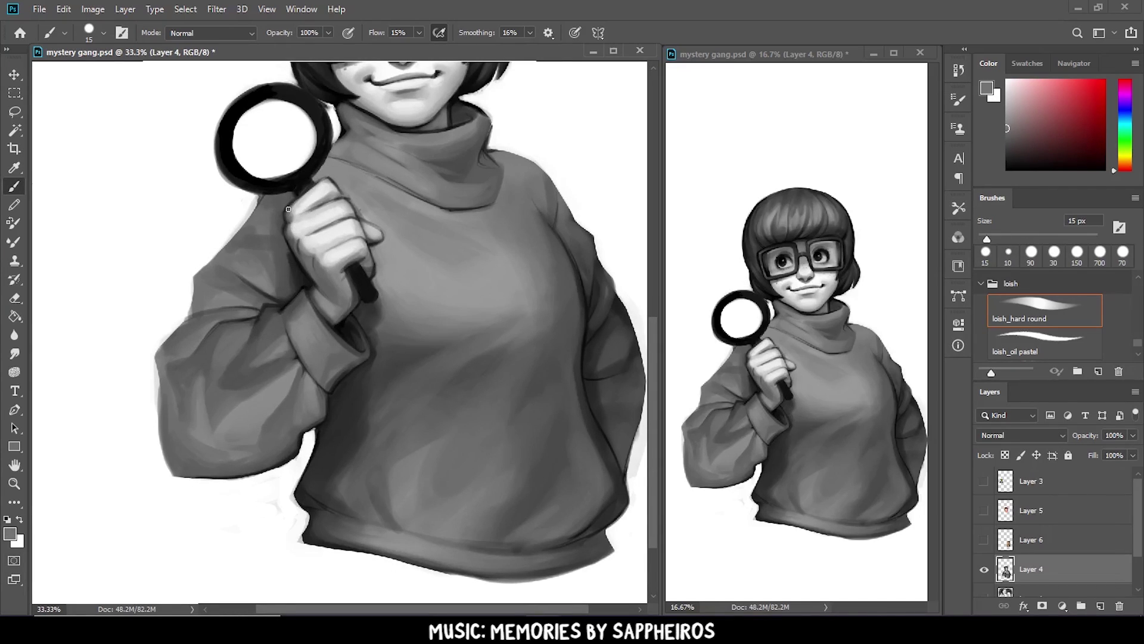
key("bracketright")
key("bracketright")
key("bracketright")
mouse_move(254, 122)
left_mouse_down()
mouse_move(249, 172)
mouse_move(280, 91)
mouse_move(258, 184)
left_mouse_up()
key("x")
key("bracketleft")
key("bracketleft")
key("bracketleft")
left_click_drag(251, 108, 229, 154)
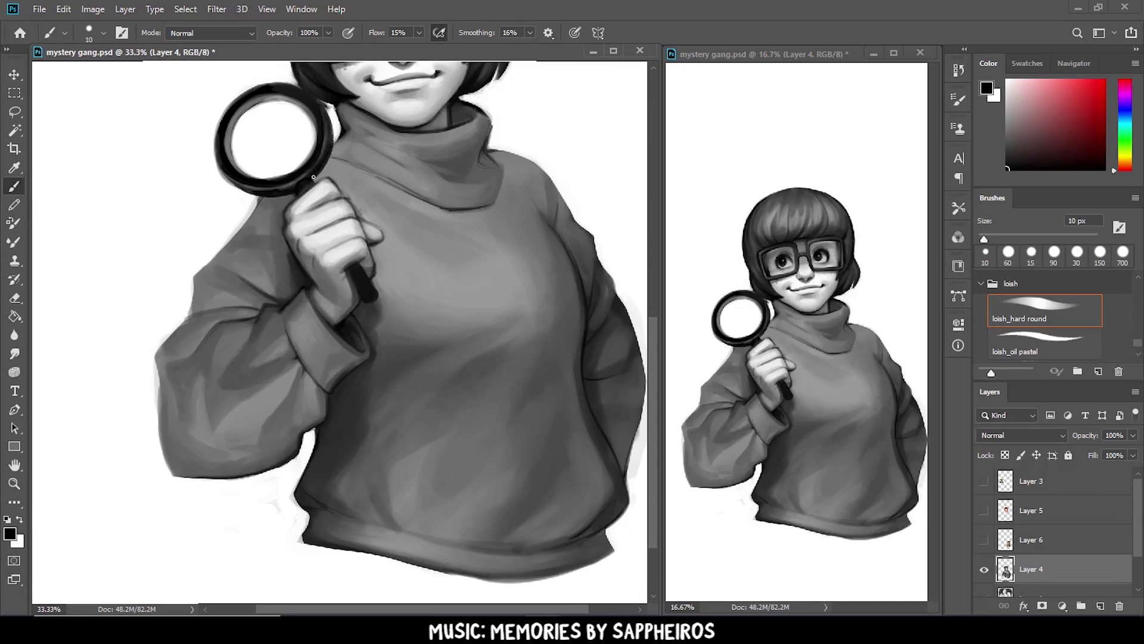
Step: Add a light highlight to the nose tip and a faint white stroke on the right lens
scroll(484, 107, "up", 3)
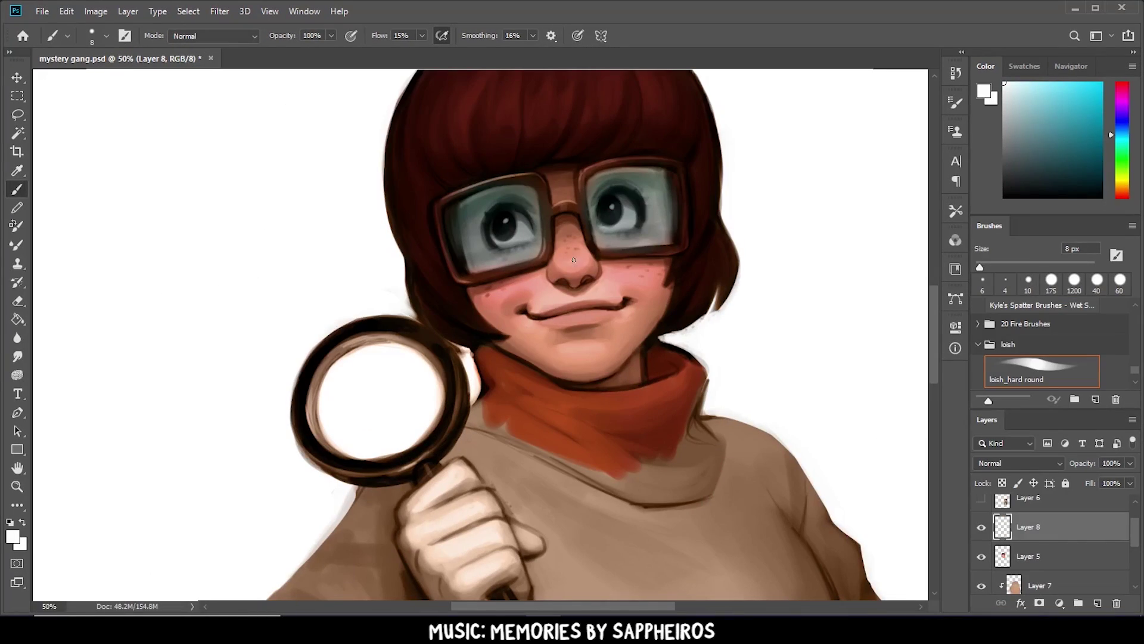
left_click_drag(574, 260, 571, 265)
left_click(823, 238, "alt")
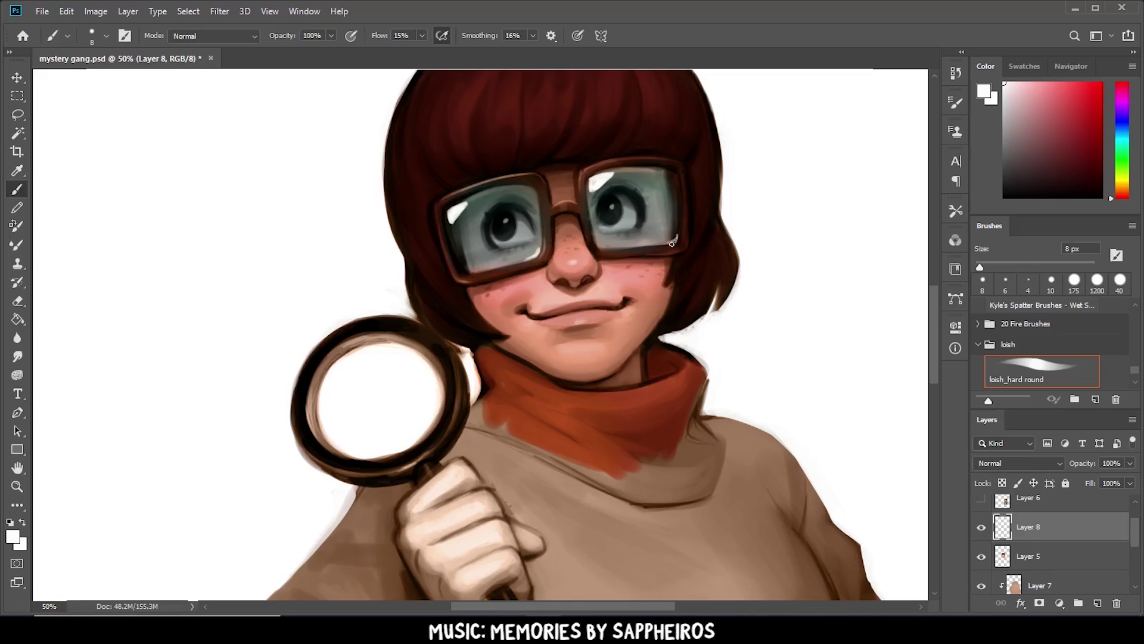
left_click_drag(665, 243, 667, 209)
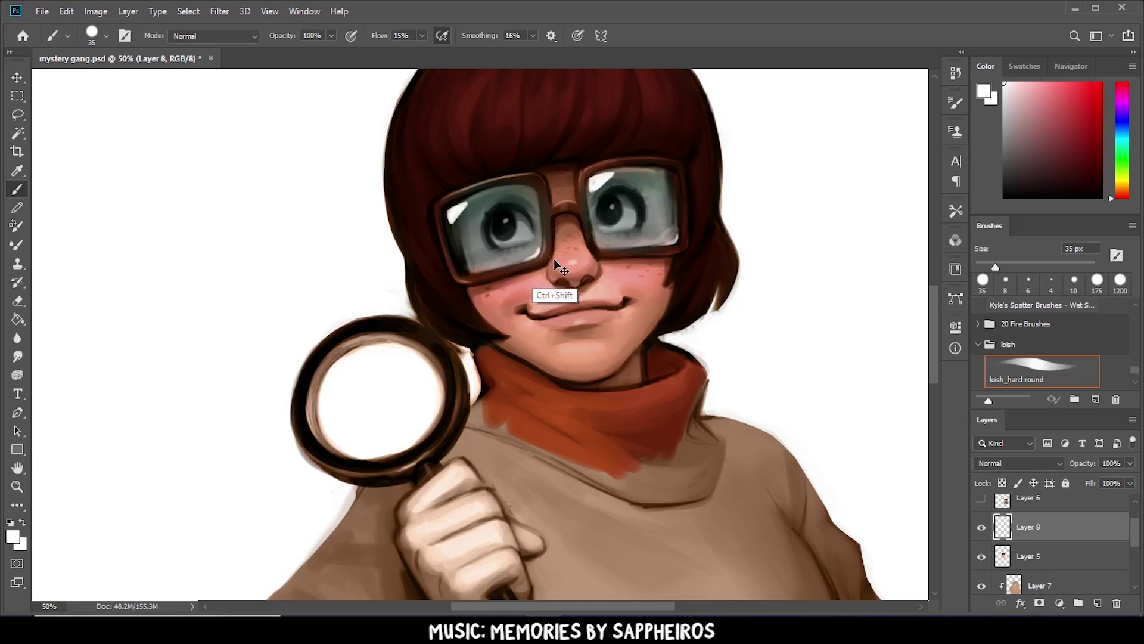
Step: Erase the white glare from both lenses
left_click(19, 302)
left_click_drag(596, 179, 613, 185)
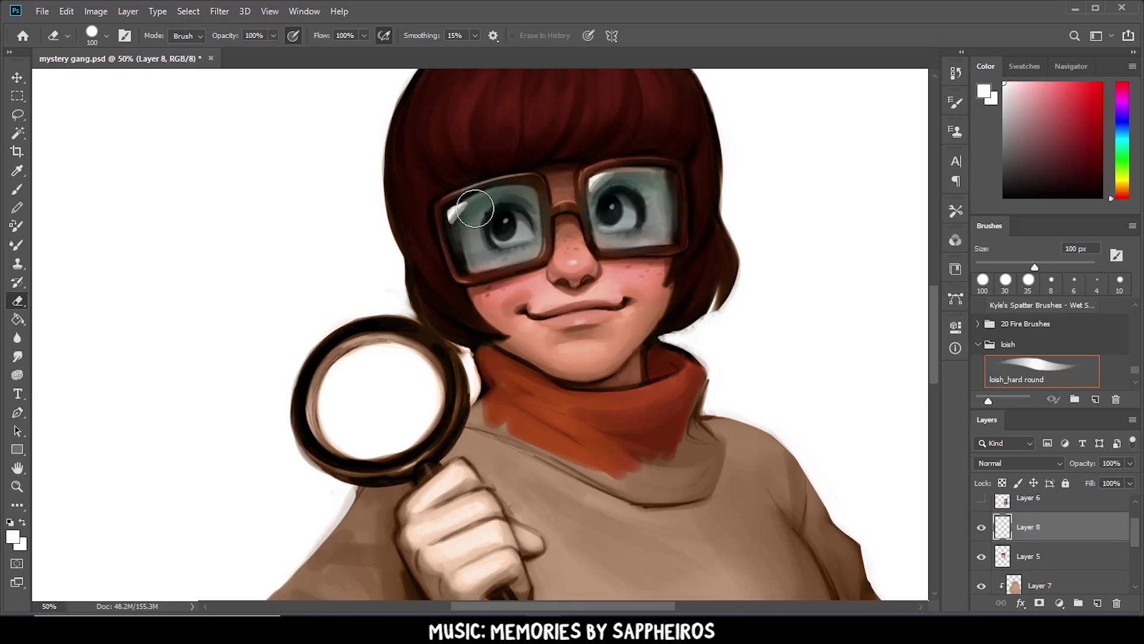
left_click_drag(468, 202, 456, 215)
key("b")
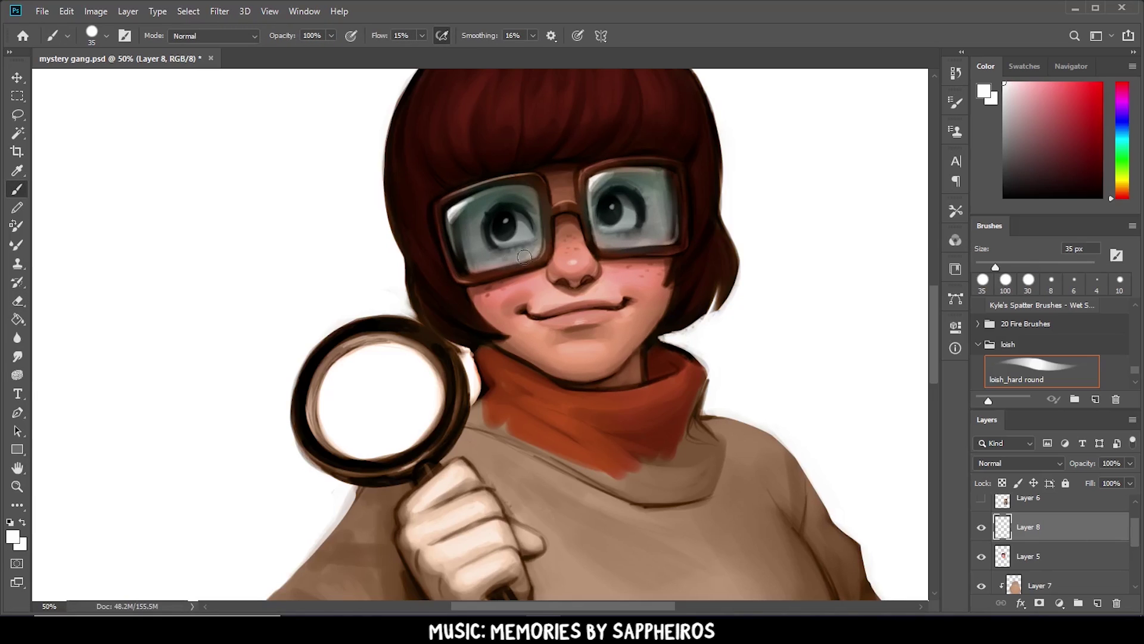
Step: Darken the glasses frames on Layer 5 after checking layer visibility
left_click(1031, 556)
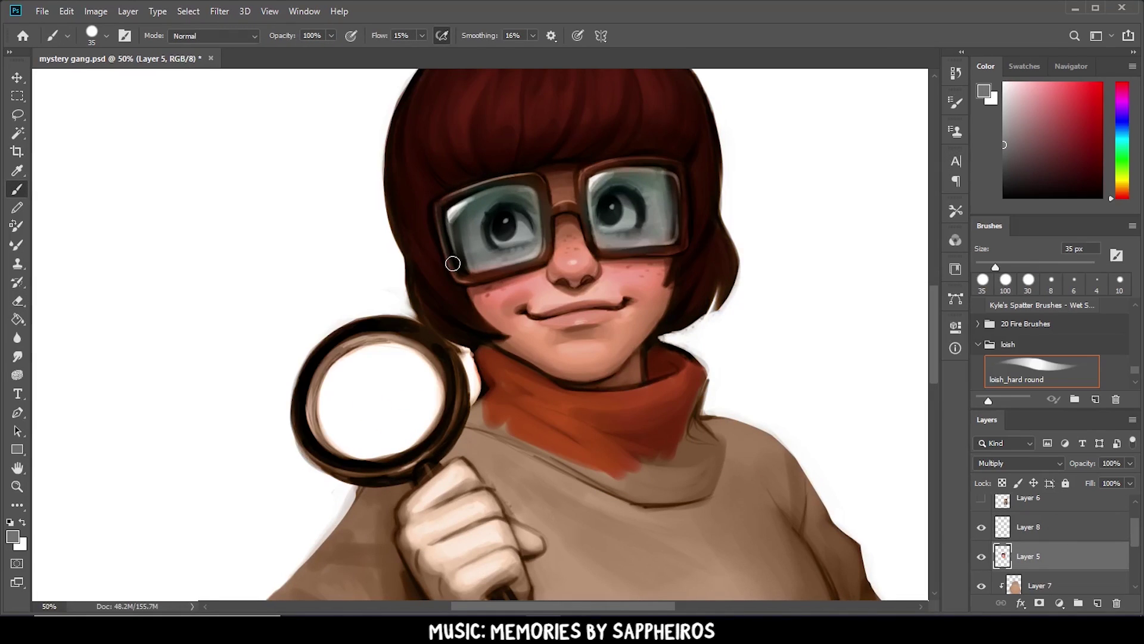
left_click(505, 234, "alt")
left_click(1067, 587)
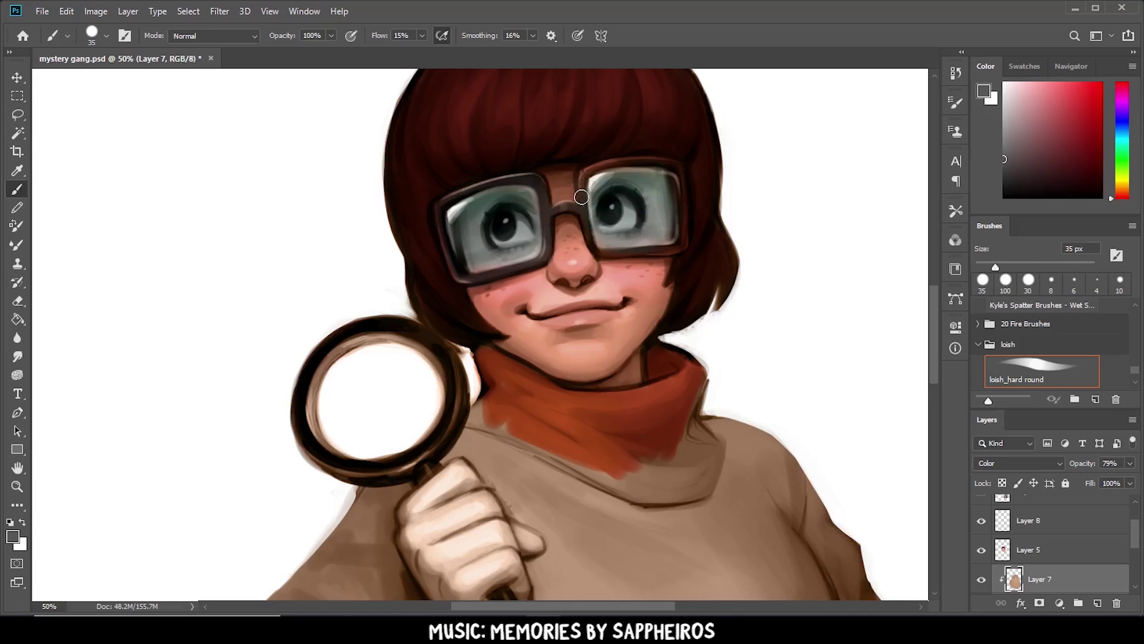
left_click(982, 549)
left_click(1037, 549)
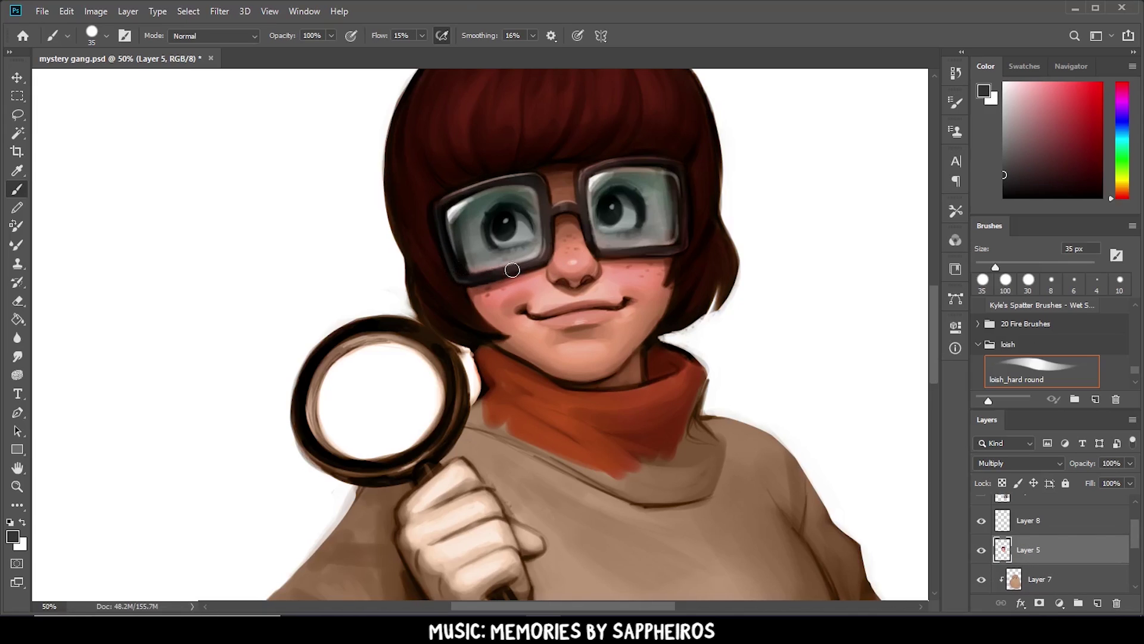
left_click(554, 216, "alt")
left_click_drag(554, 216, 680, 204)
key("ctrl+minus")
key("ctrl+minus")
Step: Block orange over the scarf, sweater front, right shoulder and sleeve
key("ctrl+plus")
left_click(561, 417, "alt")
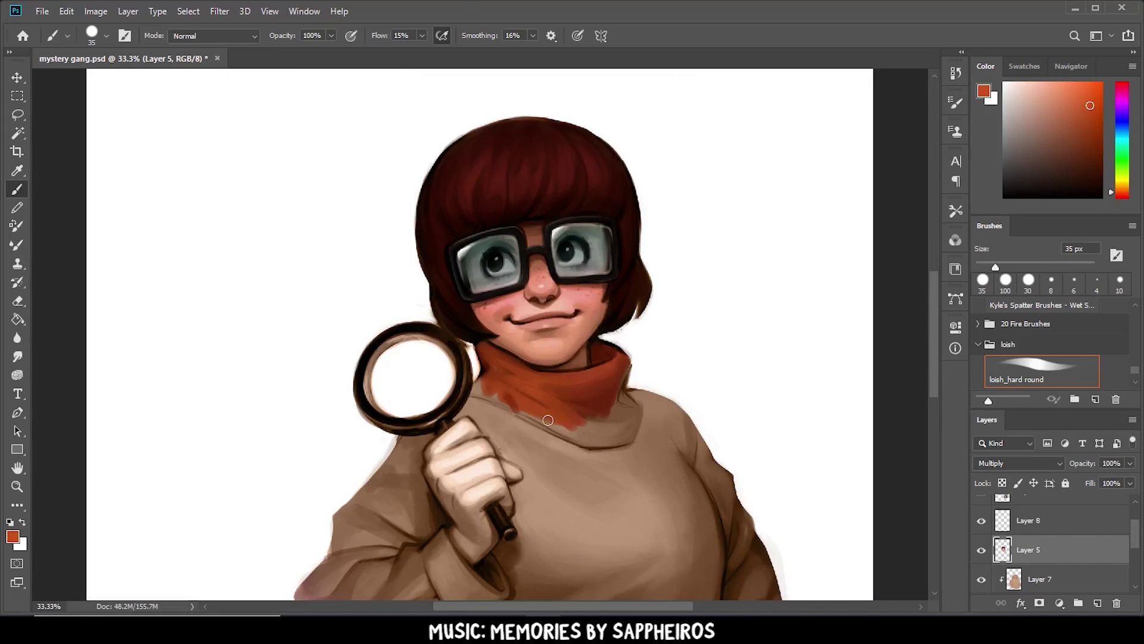
mouse_move(525, 399)
left_mouse_down()
mouse_move(564, 423)
mouse_move(632, 572)
left_mouse_up()
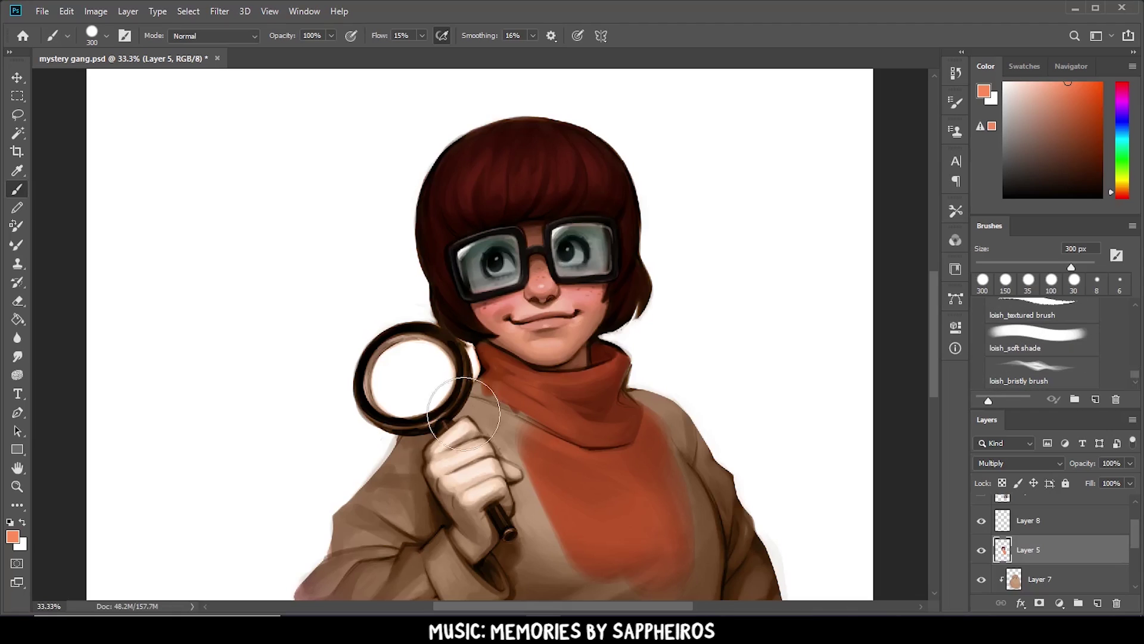
left_click_drag(453, 393, 508, 446)
mouse_move(571, 384)
left_mouse_down()
mouse_move(667, 414)
mouse_move(634, 404)
mouse_move(627, 442)
left_mouse_up()
key("bracketright")
key("bracketright")
key("bracketright")
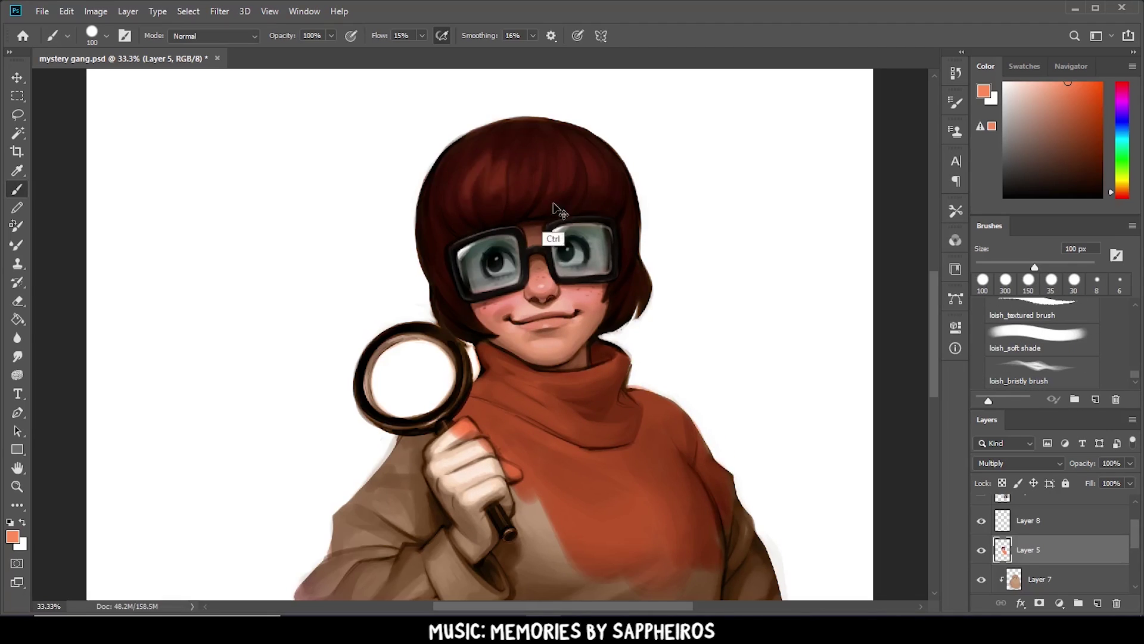
left_click_drag(510, 161, 512, 176)
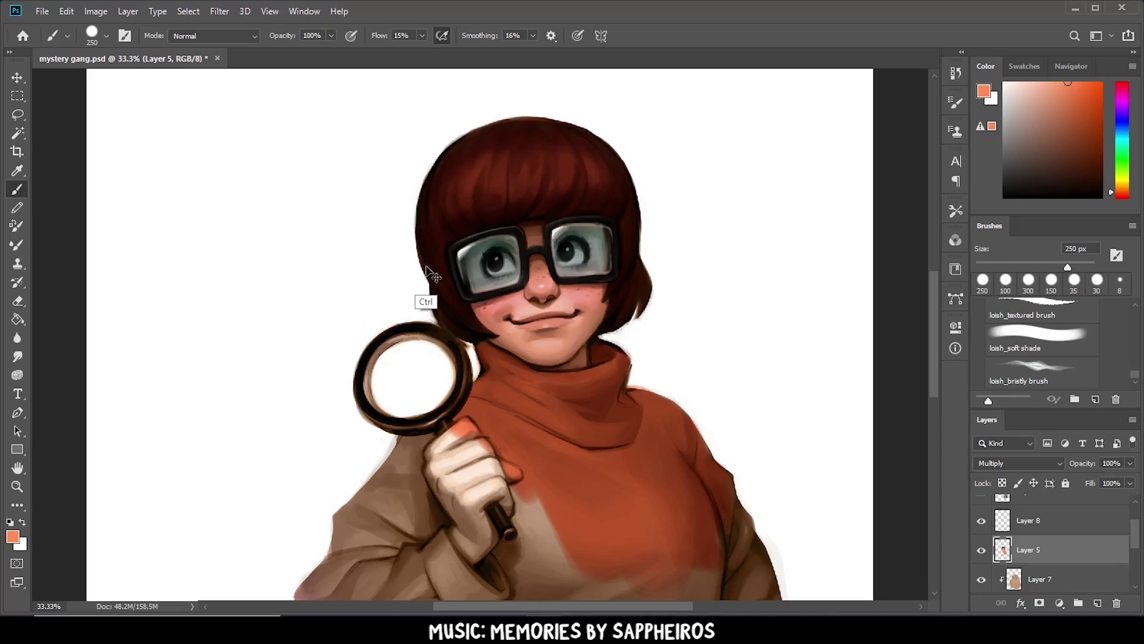
Step: Cover the remaining beige lower sweater with red-orange and repaint the hand lighter pink
key("ctrl+minus")
mouse_move(531, 424)
left_mouse_down()
mouse_move(659, 511)
mouse_move(582, 403)
mouse_move(467, 503)
left_mouse_up()
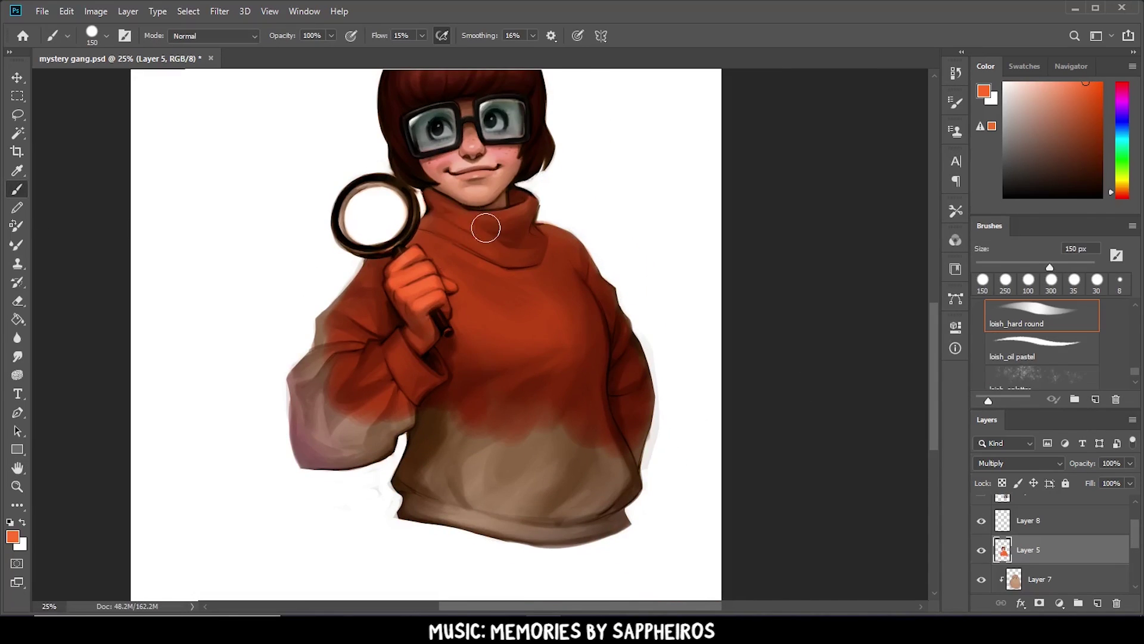
mouse_move(309, 431)
left_mouse_down()
mouse_move(511, 414)
mouse_move(477, 465)
mouse_move(417, 403)
mouse_move(433, 301)
left_mouse_up()
key("ctrl+plus")
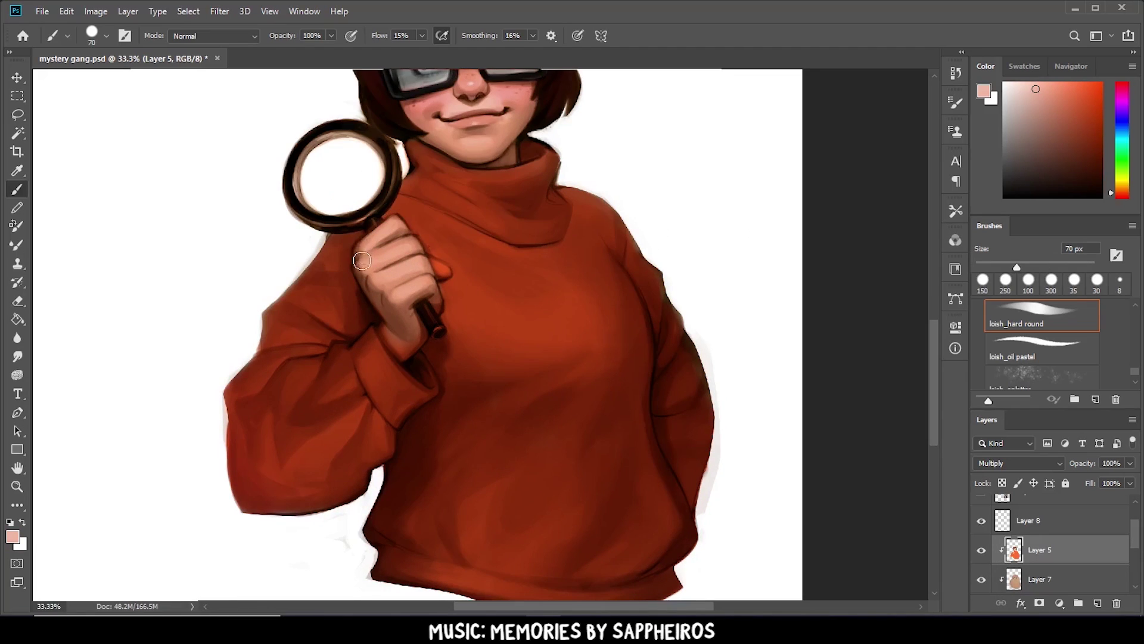
left_click_drag(381, 251, 428, 266)
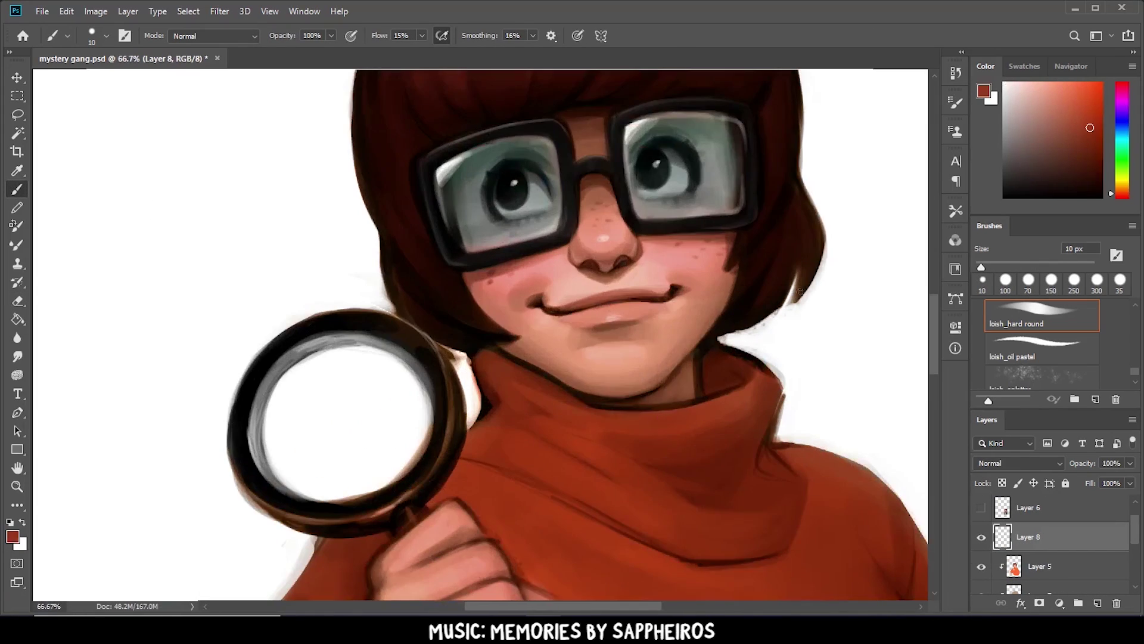
Step: Paint light skin along the jaw and refine the red-brown hair edges beside the cheek
key("bracketleft")
mouse_move(512, 352)
left_mouse_down()
mouse_move(617, 396)
mouse_move(693, 342)
left_mouse_up()
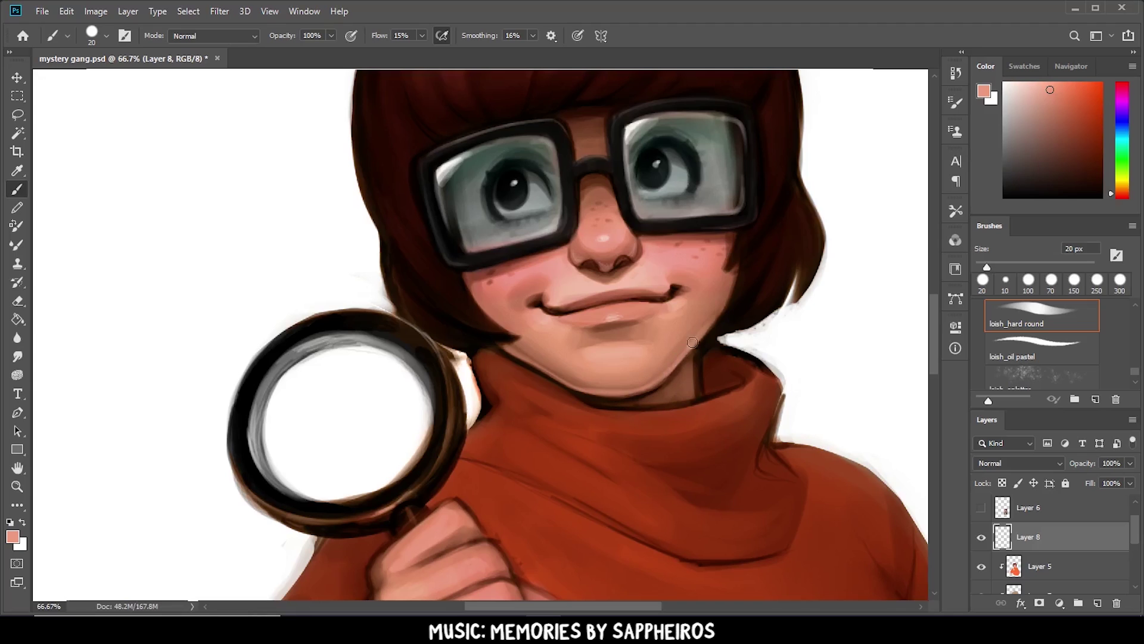
left_click(505, 340, "alt")
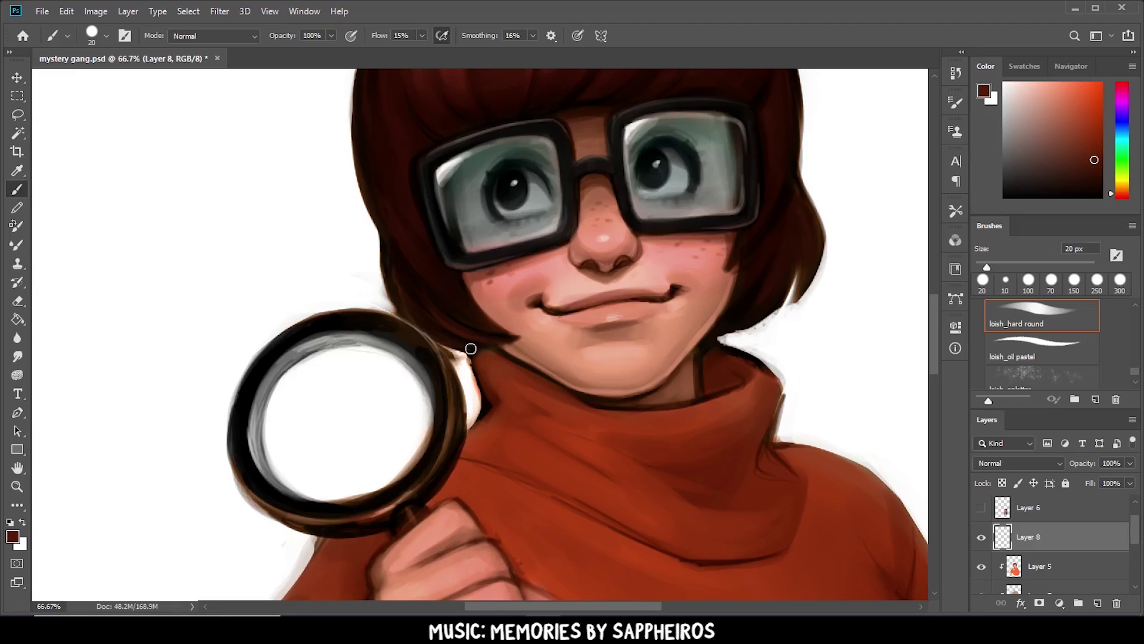
left_click(772, 315, "alt")
left_click_drag(739, 316, 769, 272)
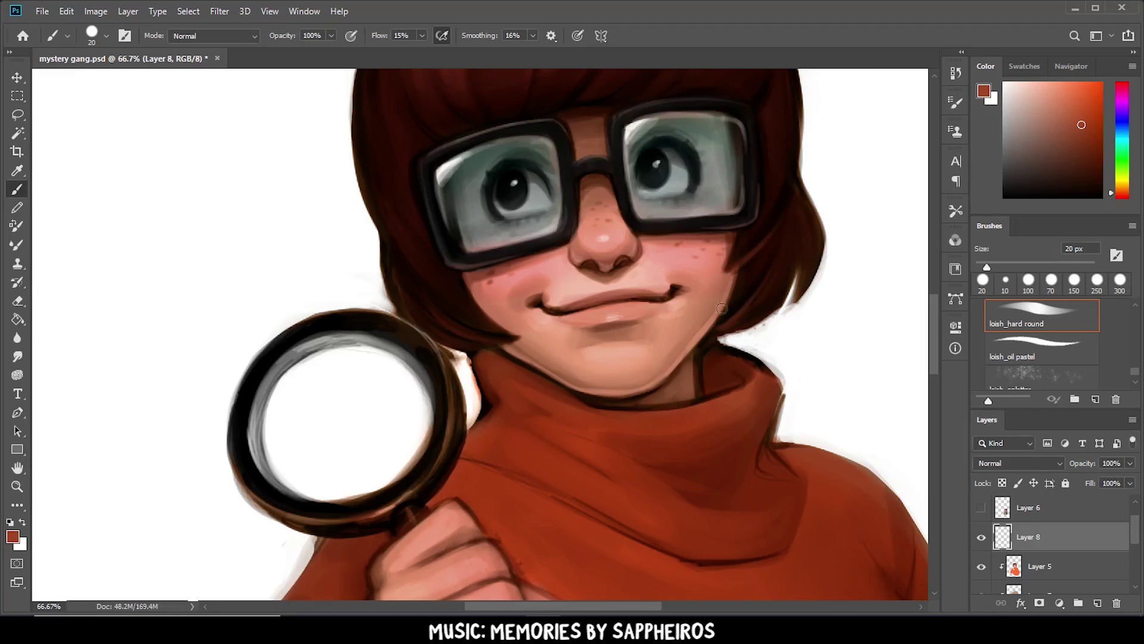
key("ctrl+minus")
left_click(554, 156, "alt")
key("bracketright")
key("bracketright")
key("bracketright")
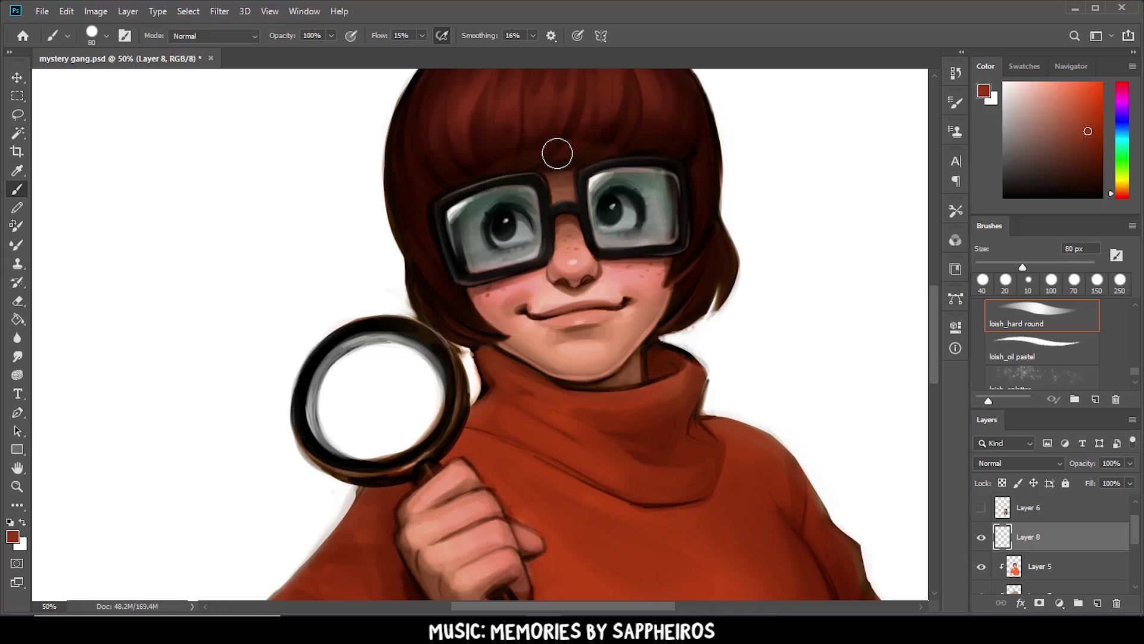
Step: Brush orange ribbing strokes onto the turtleneck collar
key("e")
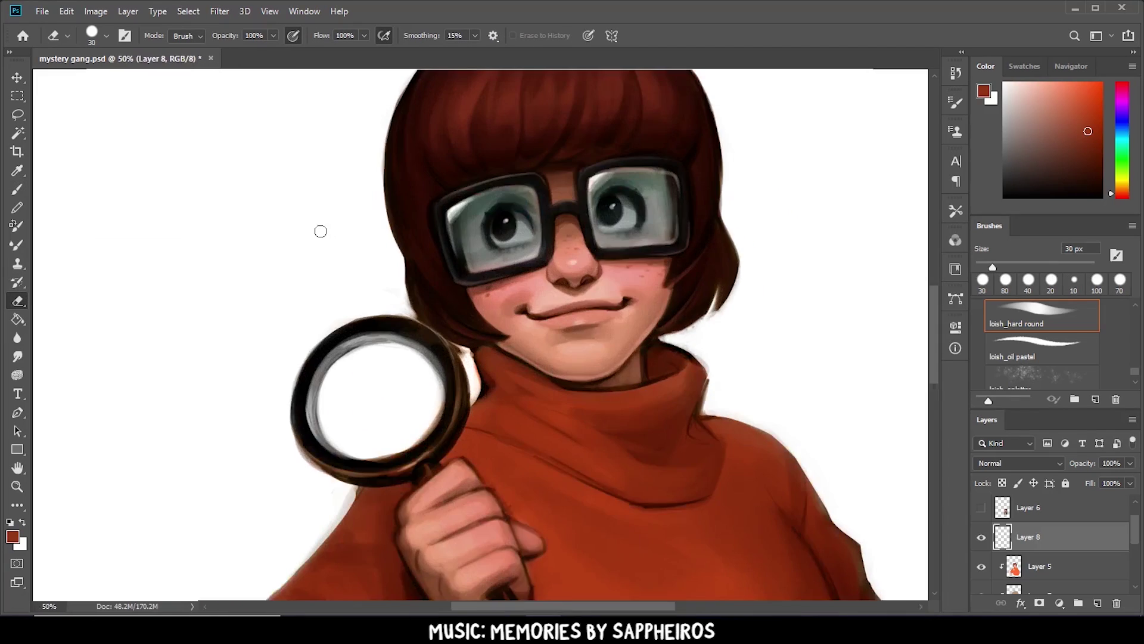
key("b")
left_click(568, 426, "alt")
left_click_drag(533, 385, 570, 399)
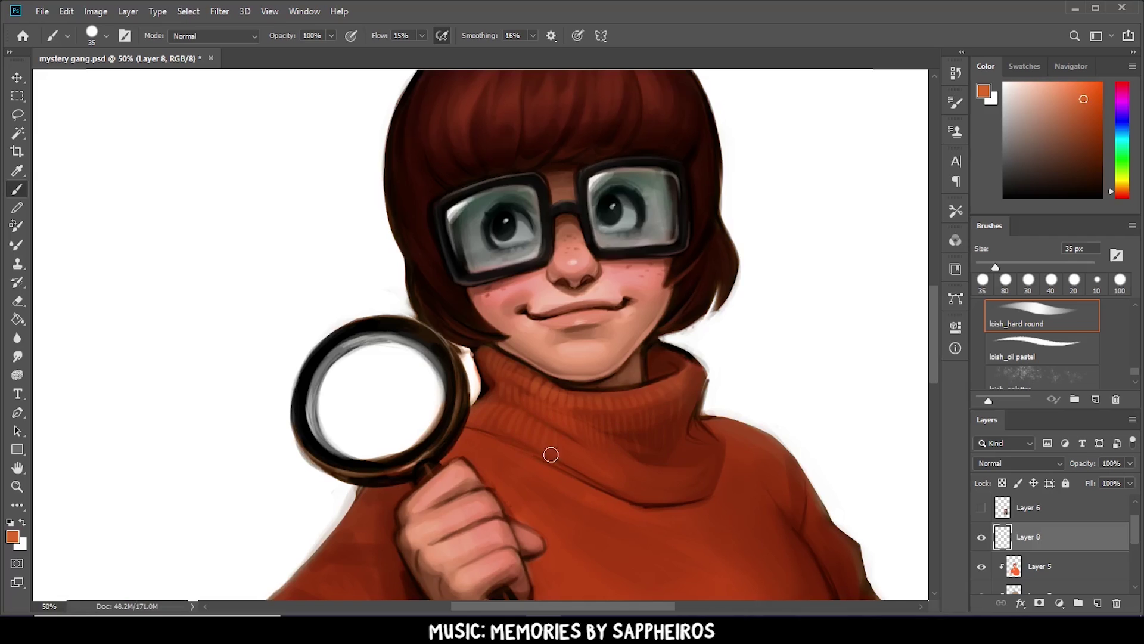
scroll(651, 470, "down", 3)
Step: Extend ribbed knit strokes across the sweater body and sleeves with a larger brush
scroll(414, 436, "up", 2)
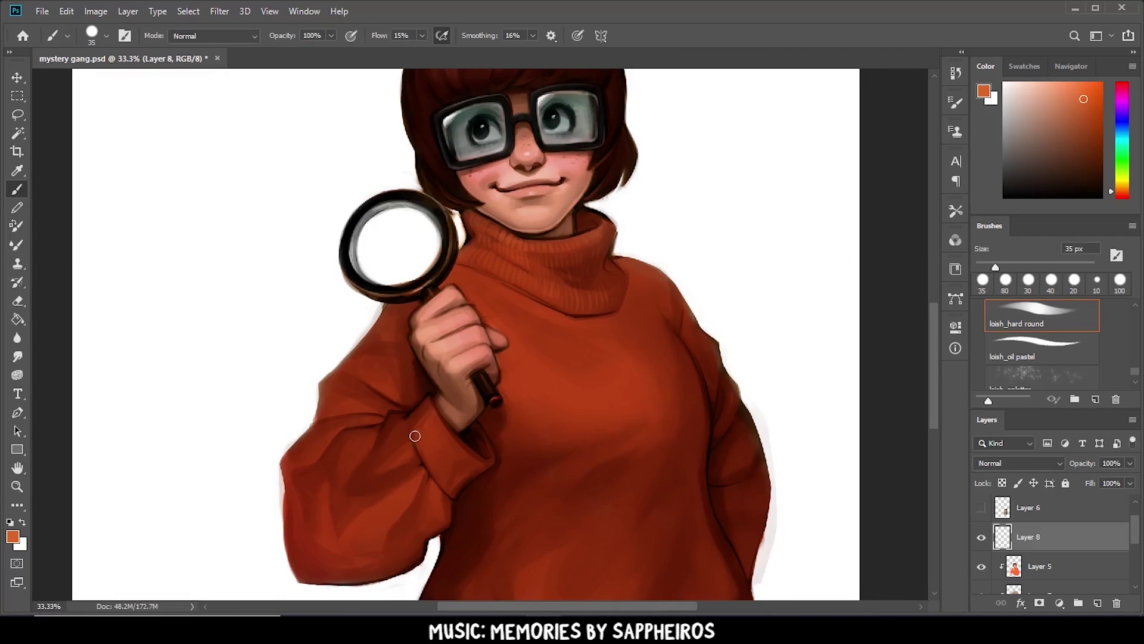
scroll(467, 440, "up", 1)
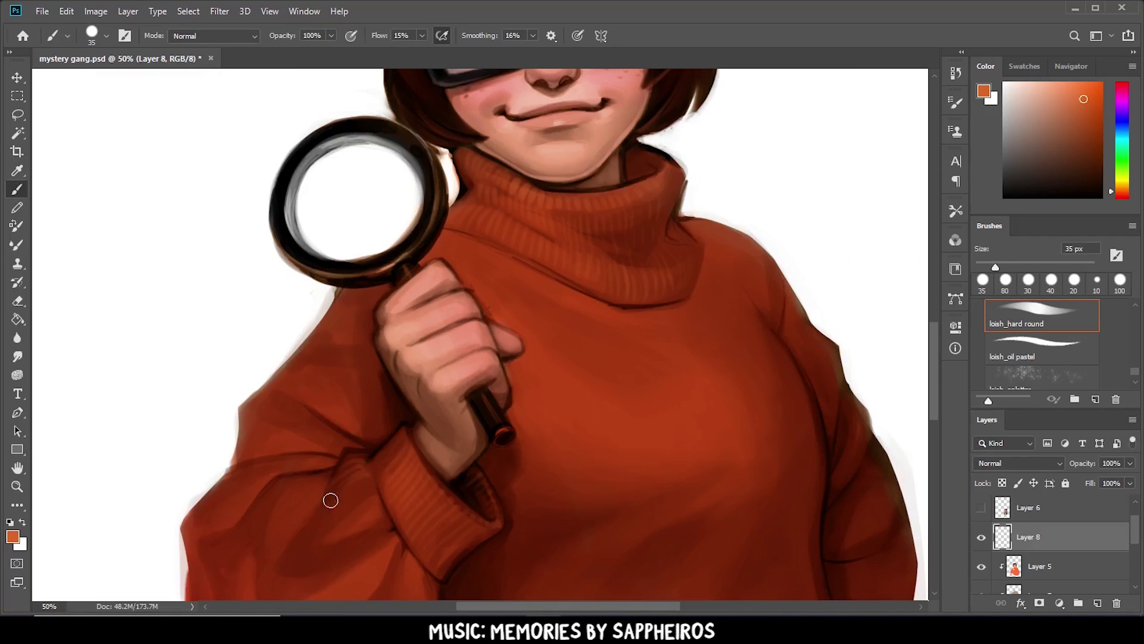
key("bracketright")
key("bracketright")
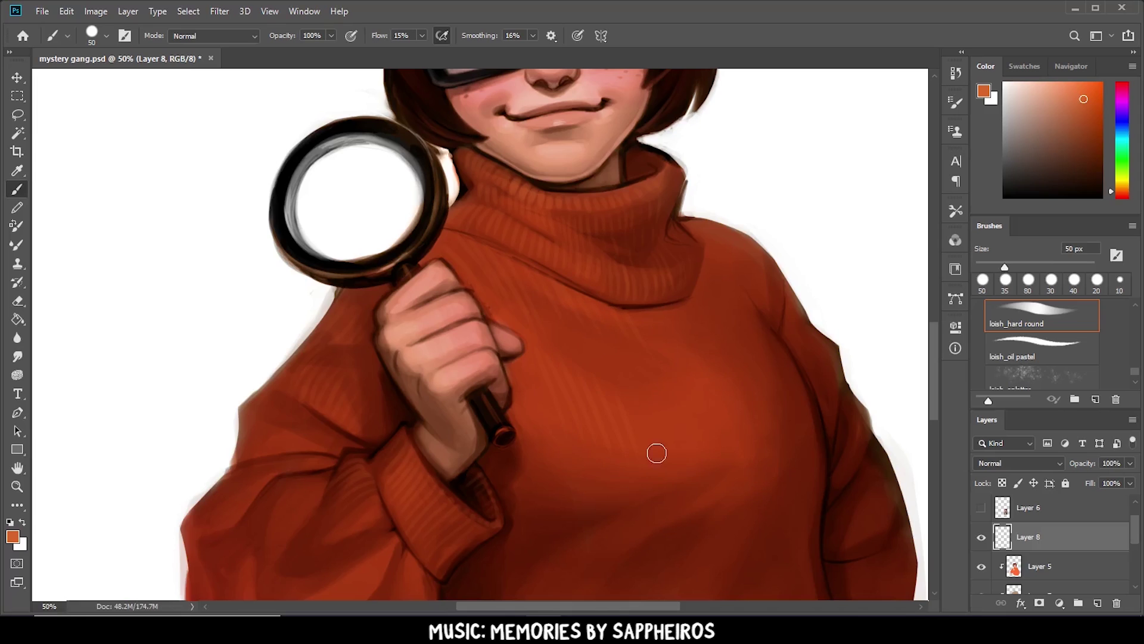
scroll(481, 388, "down", 1)
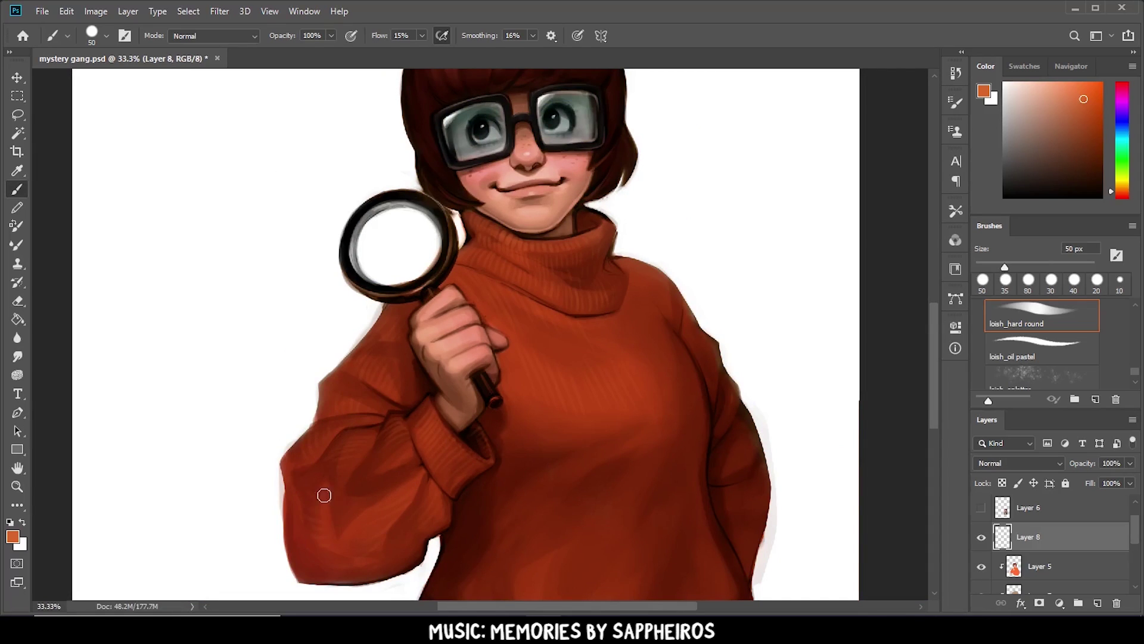
key("e")
left_click(18, 192)
scroll(419, 457, "down", 3)
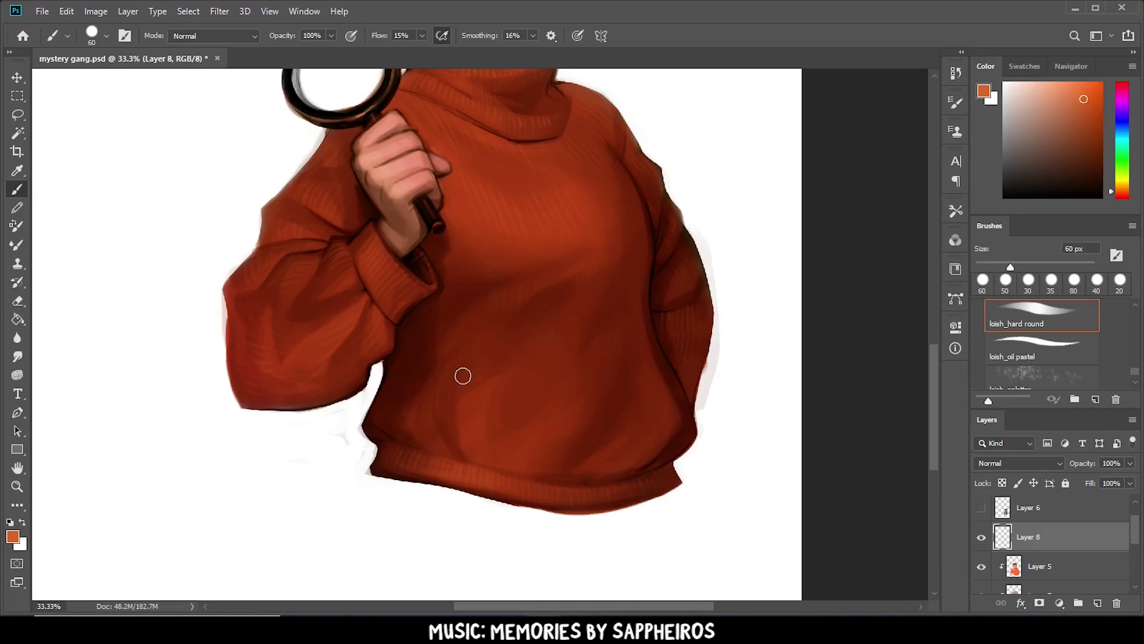
scroll(207, 299, "up", 5)
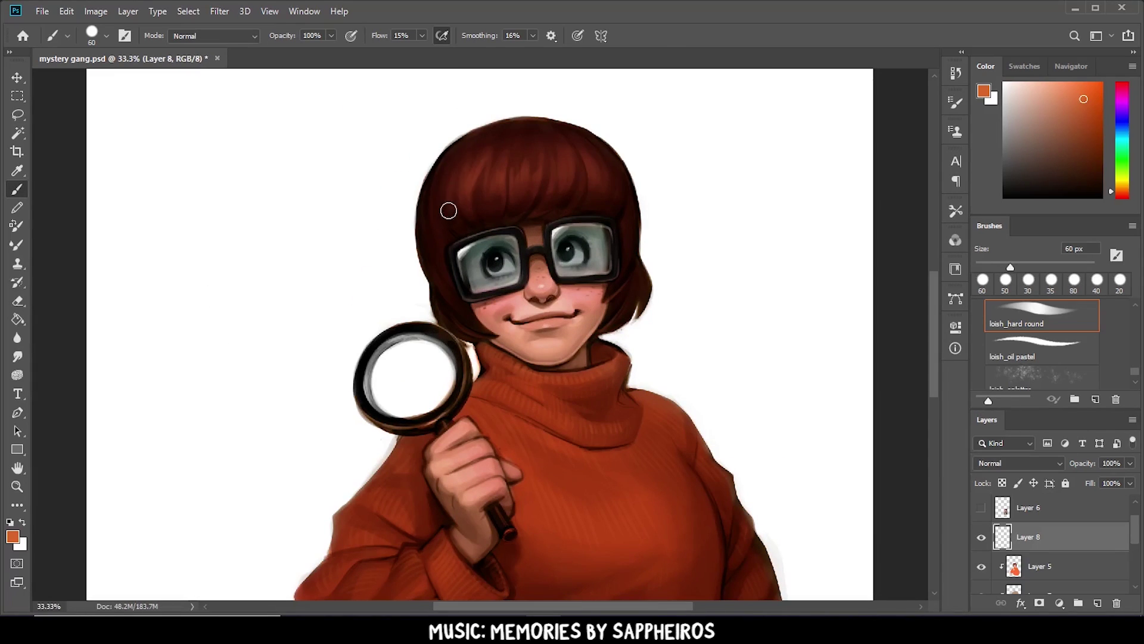
Step: Touch up the face with a skin pink sampled from it
key("ctrl+plus")
left_click(630, 332, "alt")
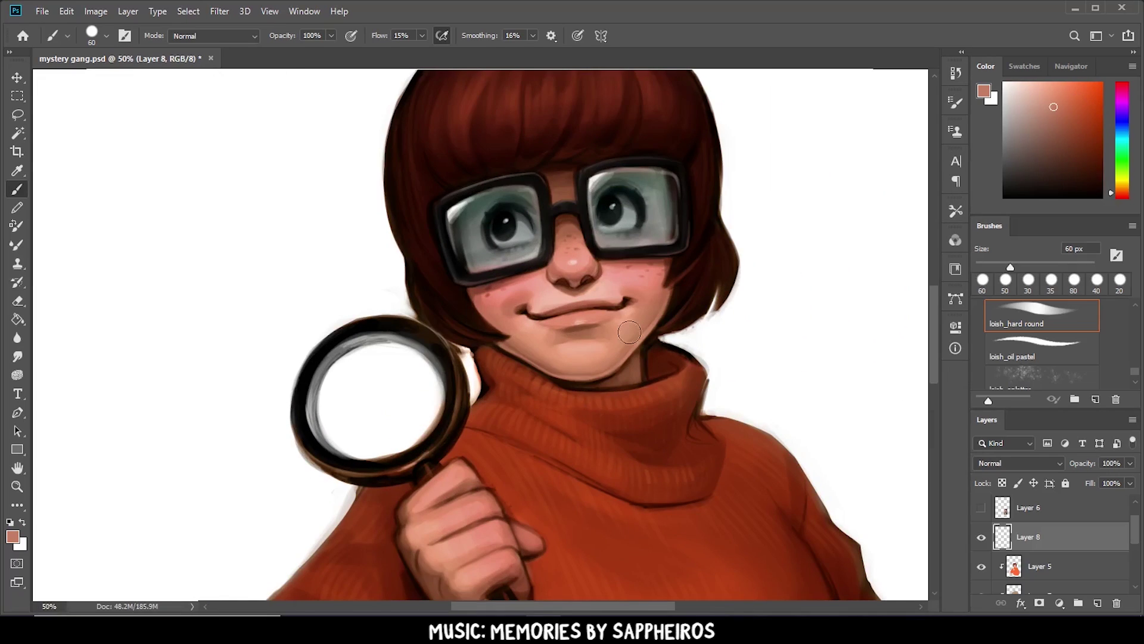
scroll(458, 264, "down", 3)
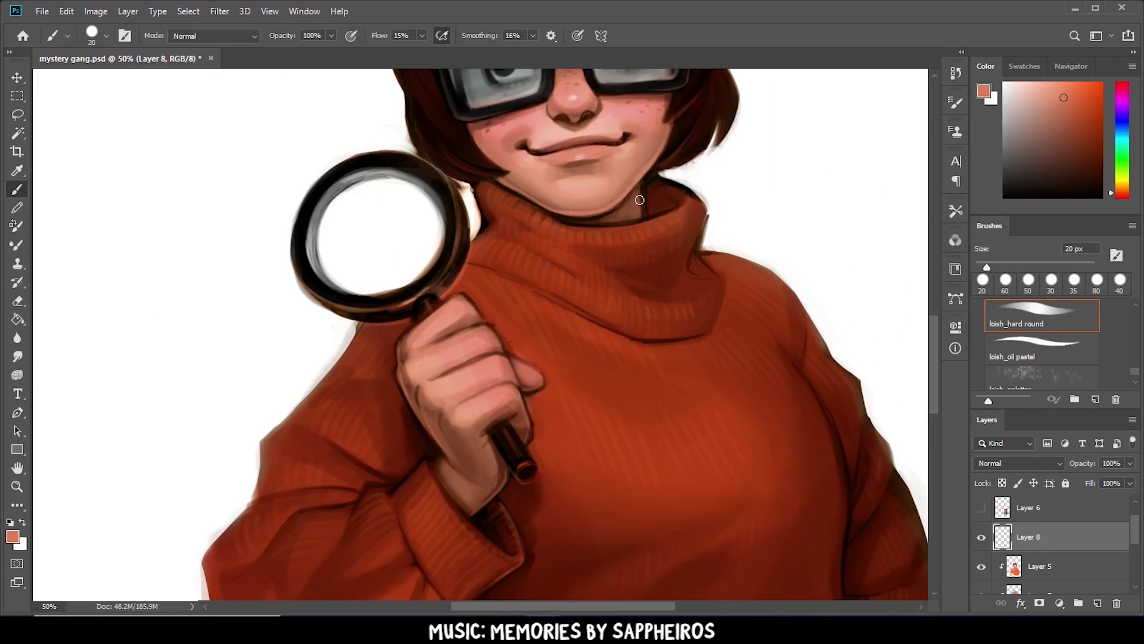
Step: Paint grey-green over the magnifier lens, ready to erase a highlight
key("ctrl+minus")
key("ctrl+minus")
key("ctrl+plus")
left_click(417, 375, "alt")
key("bracketright")
key("bracketright")
key("bracketright")
mouse_move(382, 358)
left_mouse_down()
mouse_move(416, 374)
mouse_move(391, 362)
mouse_move(414, 390)
mouse_move(417, 358)
mouse_move(435, 387)
mouse_move(388, 372)
left_mouse_up()
key("e")
Step: Tint the lens teal with alternating brush and eraser, then view the whole painting zoomed out
key("b")
key("e")
left_click(1072, 148)
key("b")
key("e")
key("ctrl+minus")
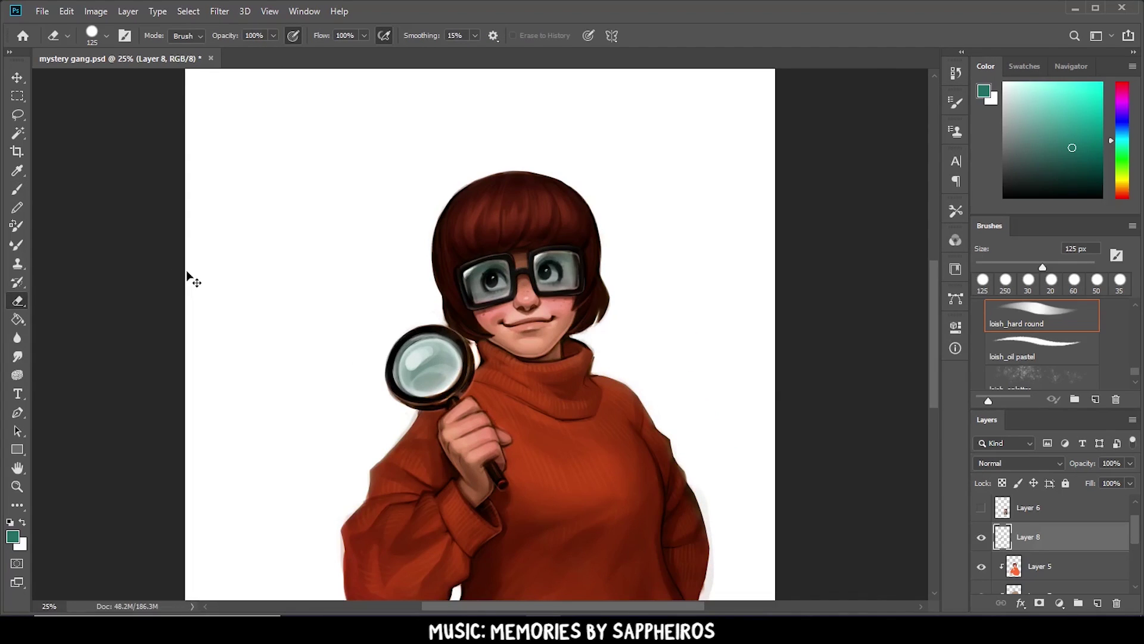